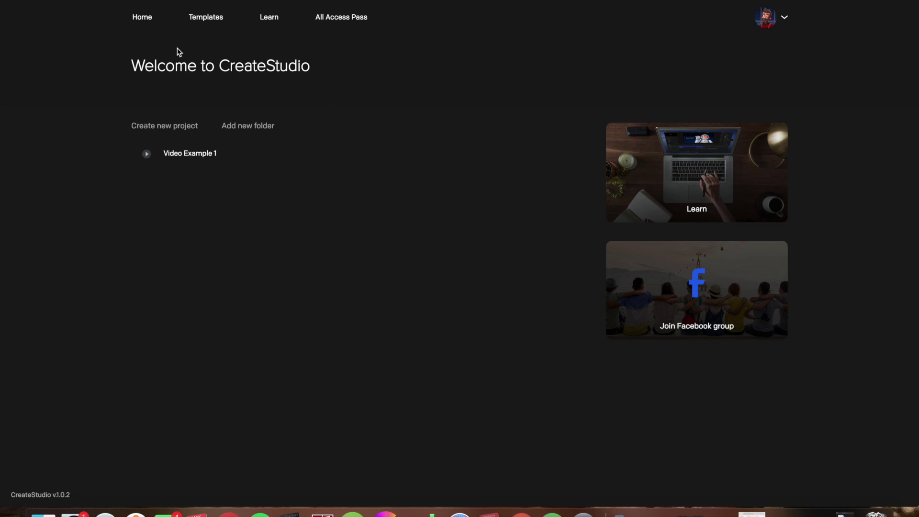
Step: Browse the Devices, Facebook and Instagram, and Character Scenes template categories, then return home
{"action": "left_click", "coordinate": [210, 21]}
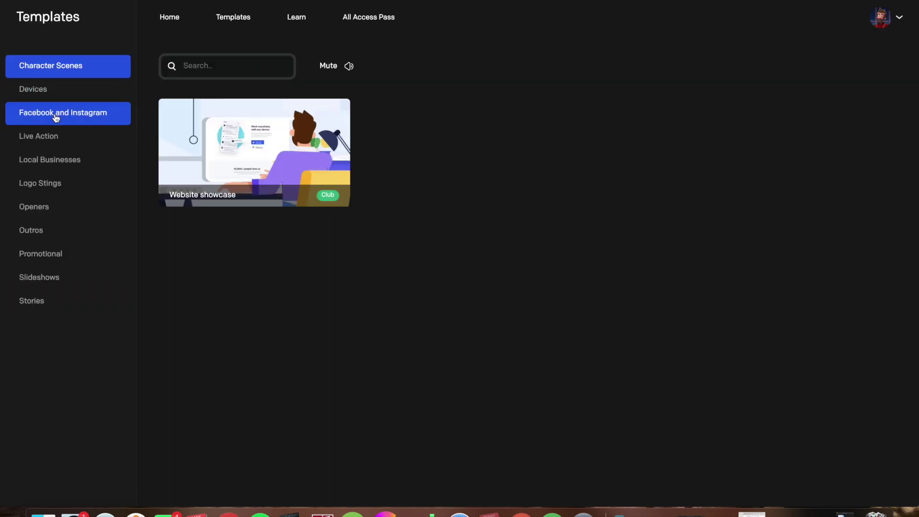
{"action": "left_click", "coordinate": [70, 91]}
{"action": "left_click", "coordinate": [74, 115]}
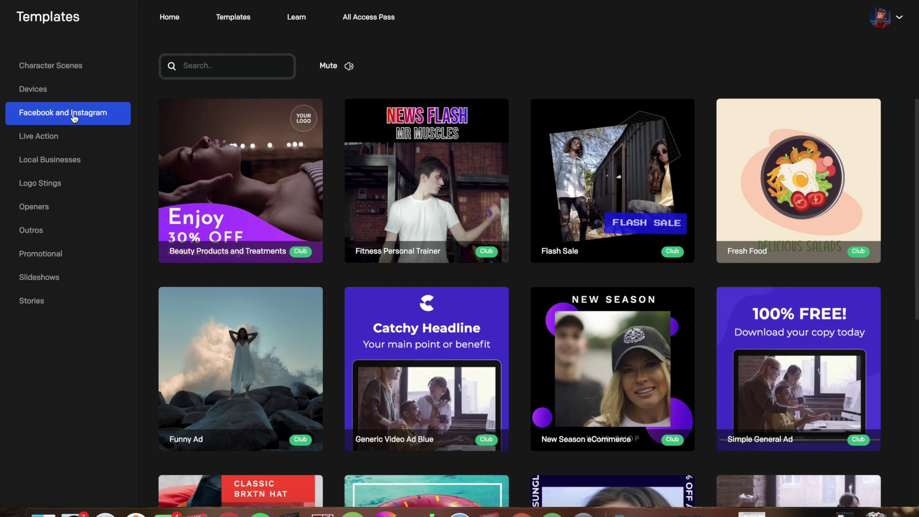
{"action": "left_click", "coordinate": [75, 77]}
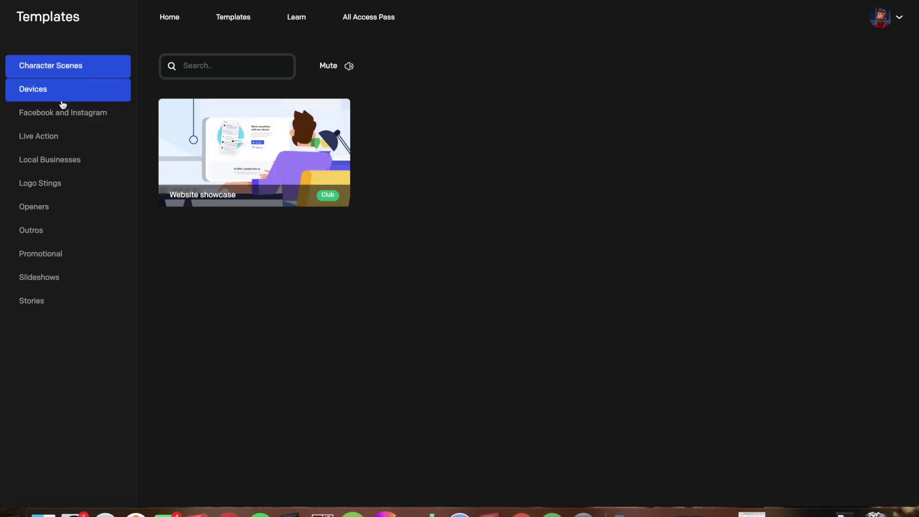
{"action": "left_click", "coordinate": [64, 120]}
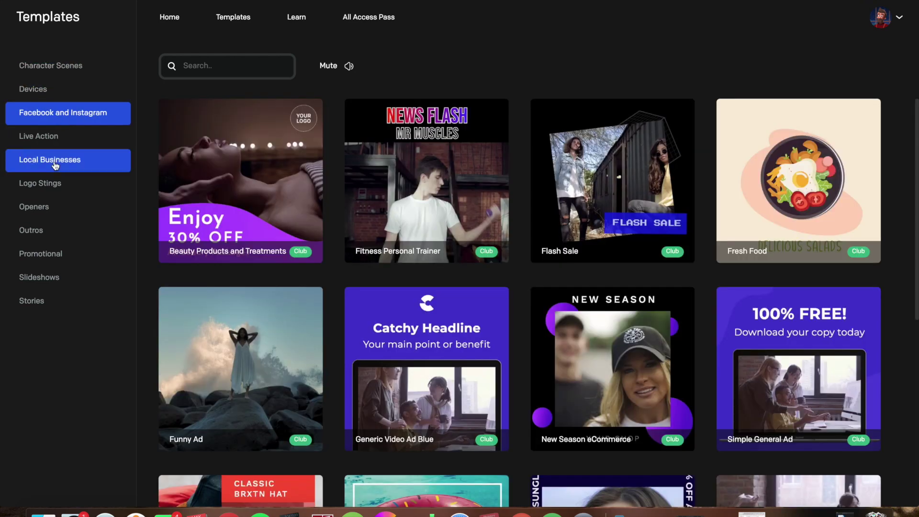
{"action": "left_click", "coordinate": [92, 76]}
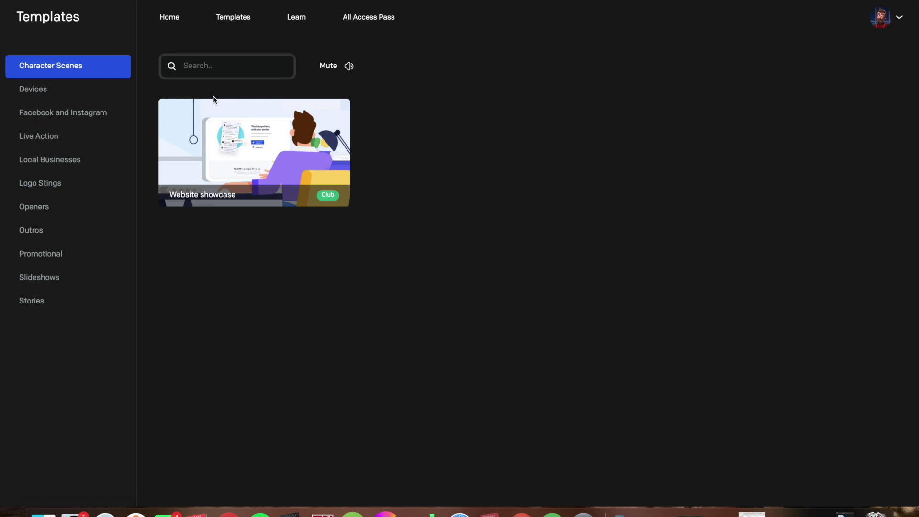
{"action": "left_click", "coordinate": [173, 21]}
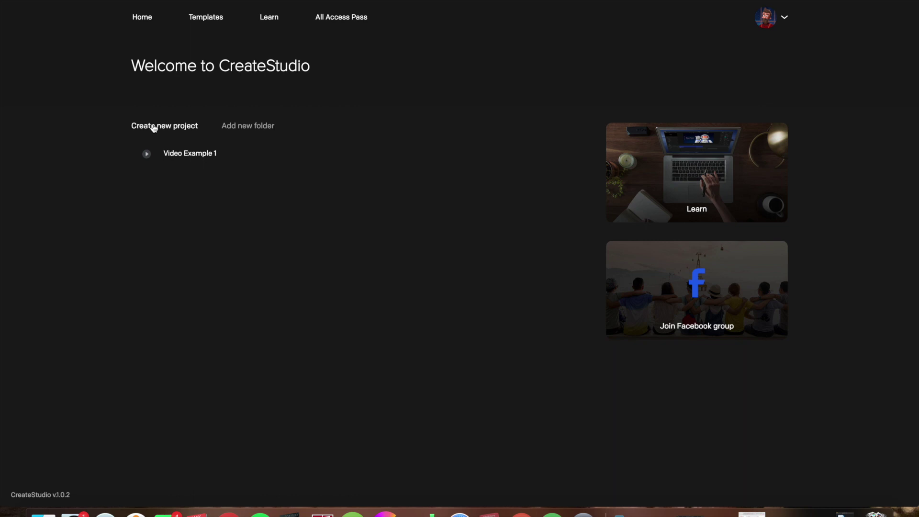
Step: Reopen the template gallery and browse every category from Devices through Stories
{"action": "left_click", "coordinate": [214, 19]}
{"action": "left_click", "coordinate": [76, 96]}
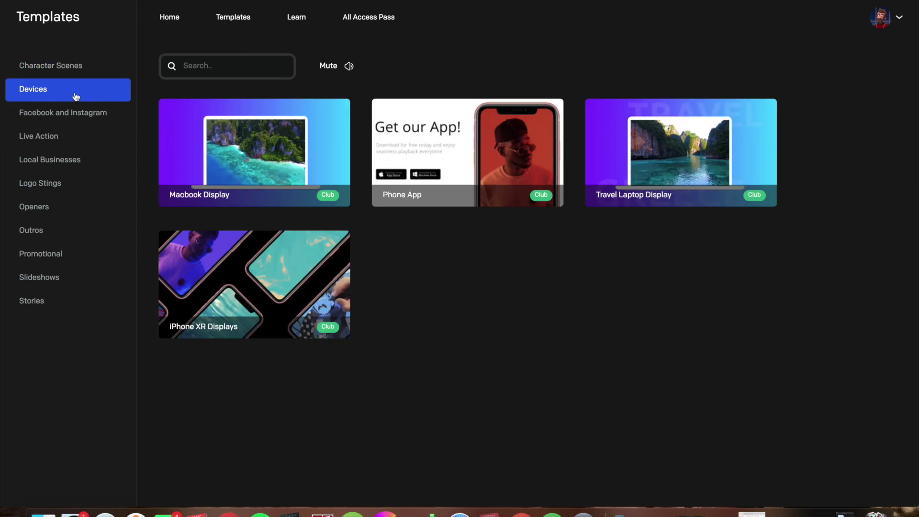
{"action": "left_click", "coordinate": [72, 113]}
{"action": "left_click", "coordinate": [70, 139]}
{"action": "left_click", "coordinate": [73, 160]}
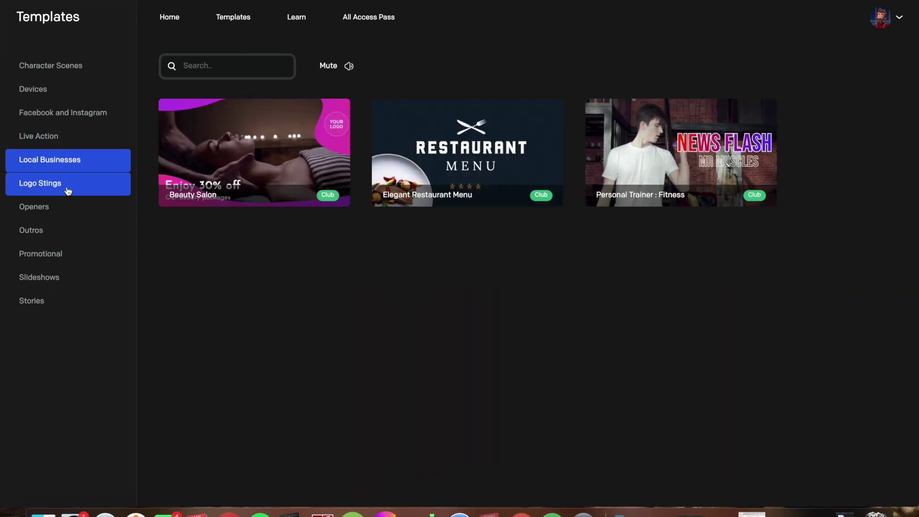
{"action": "left_click", "coordinate": [68, 192]}
{"action": "left_click", "coordinate": [62, 219]}
{"action": "left_click", "coordinate": [58, 232]}
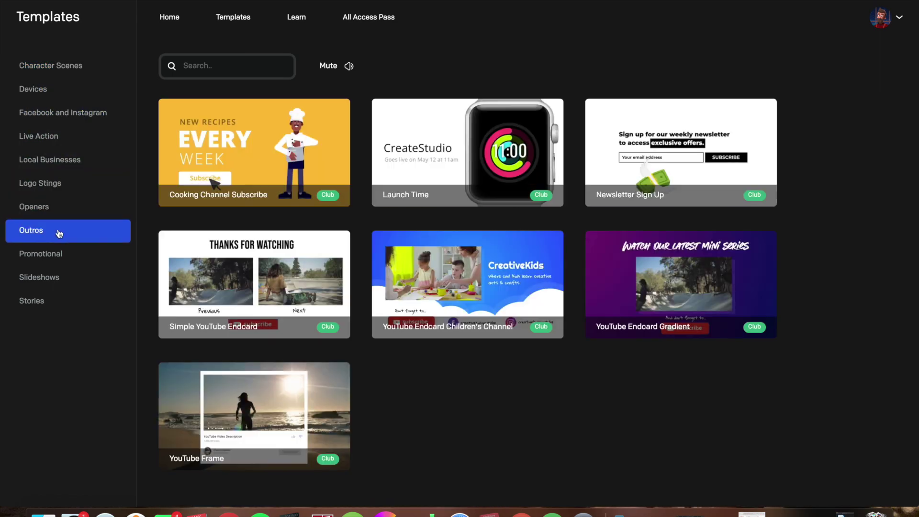
{"action": "left_click", "coordinate": [59, 256]}
{"action": "left_click", "coordinate": [56, 278]}
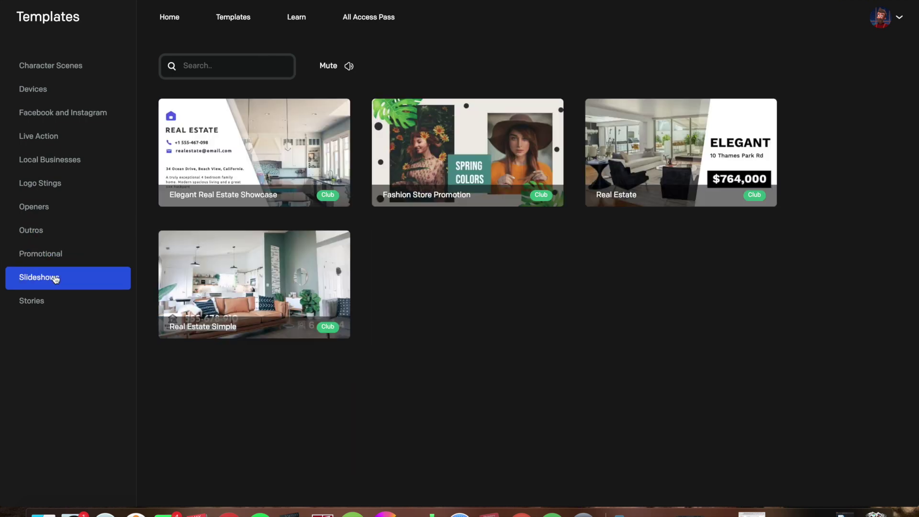
{"action": "left_click", "coordinate": [53, 305]}
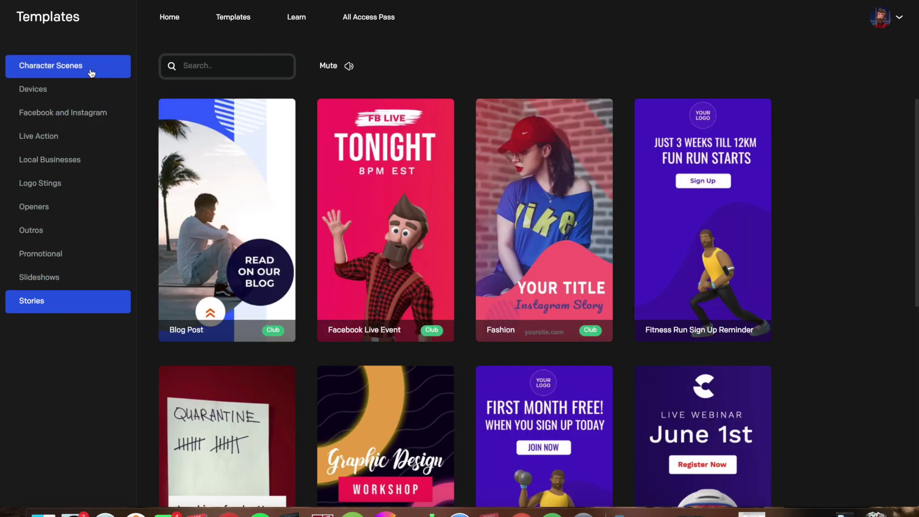
Step: Go back to Character Scenes and preview the Website showcase template
{"action": "scroll", "coordinate": [488, 320], "scroll_direction": "down", "scroll_amount": 3}
{"action": "scroll", "coordinate": [486, 320], "scroll_direction": "down", "scroll_amount": 2}
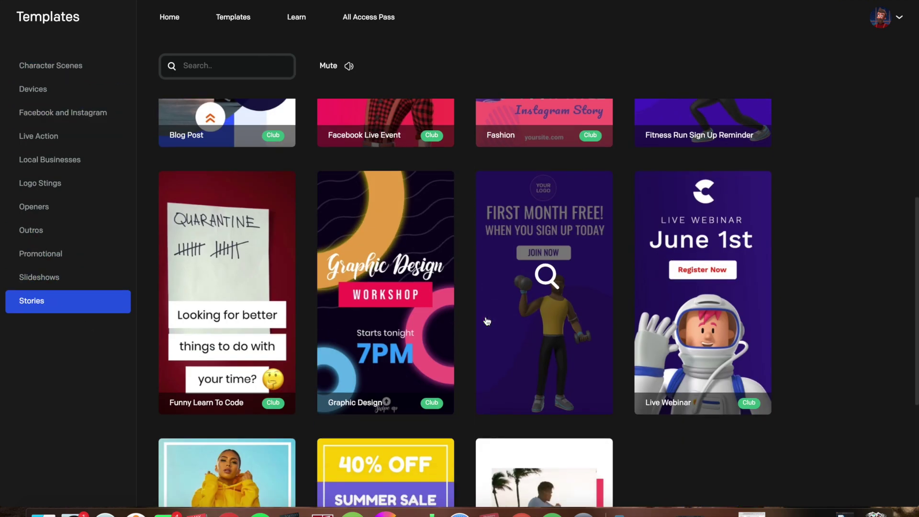
{"action": "scroll", "coordinate": [491, 306], "scroll_direction": "up", "scroll_amount": 5}
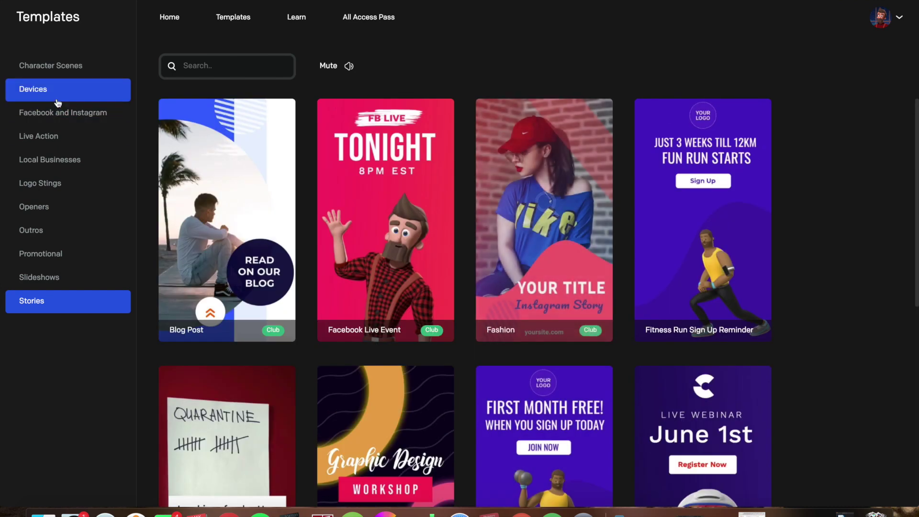
{"action": "left_click", "coordinate": [72, 70]}
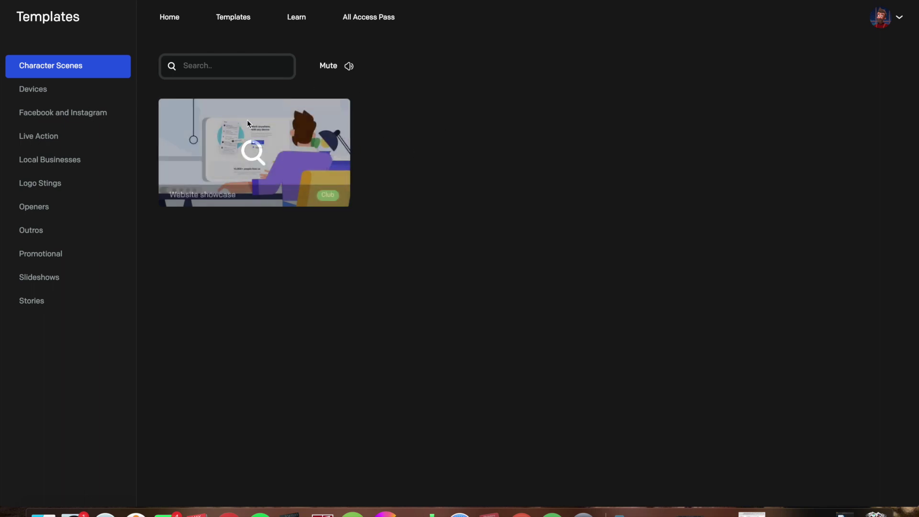
{"action": "left_click", "coordinate": [320, 152]}
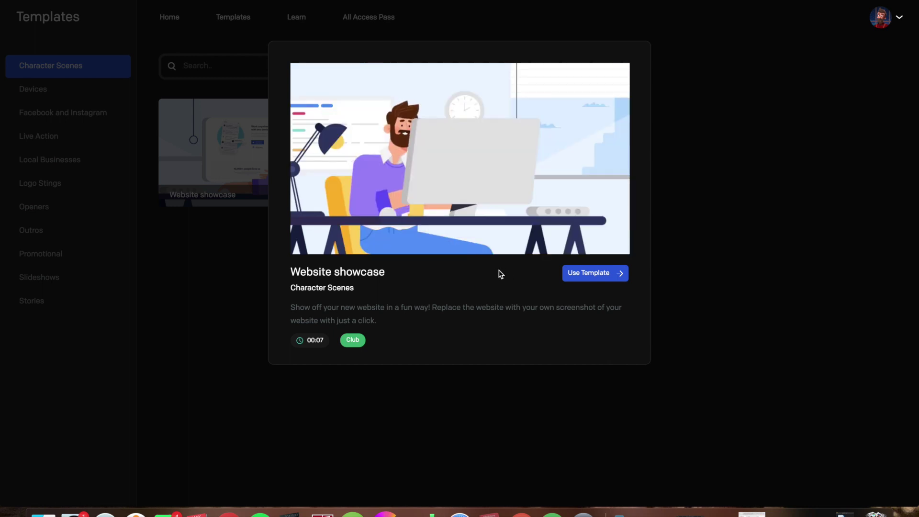
Step: Use the Website showcase template to start a new project
{"action": "left_click", "coordinate": [593, 273]}
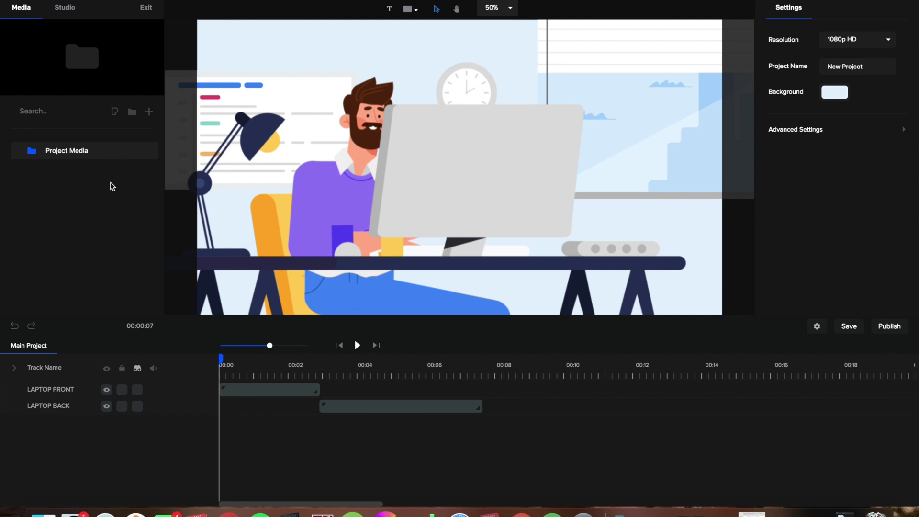
Step: Play the template to about six seconds, pause, and expand the track rows
{"action": "left_click", "coordinate": [358, 346]}
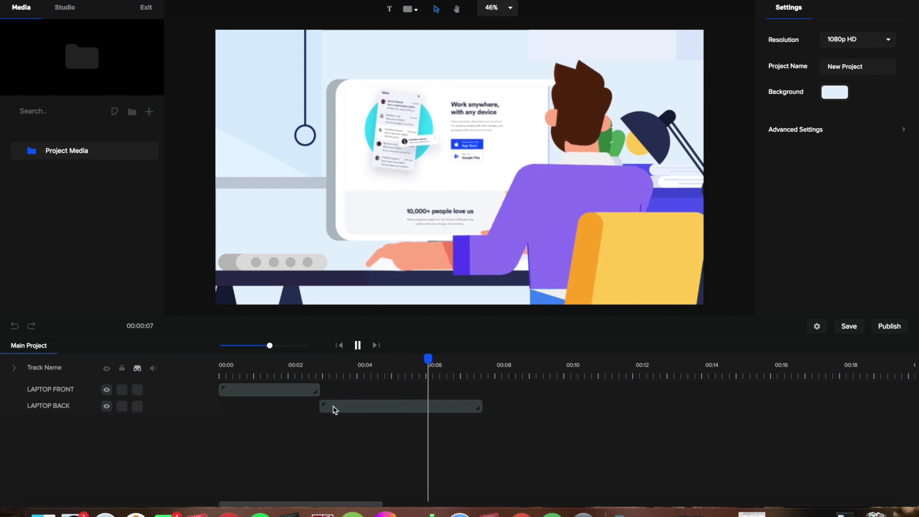
{"action": "key", "text": "space"}
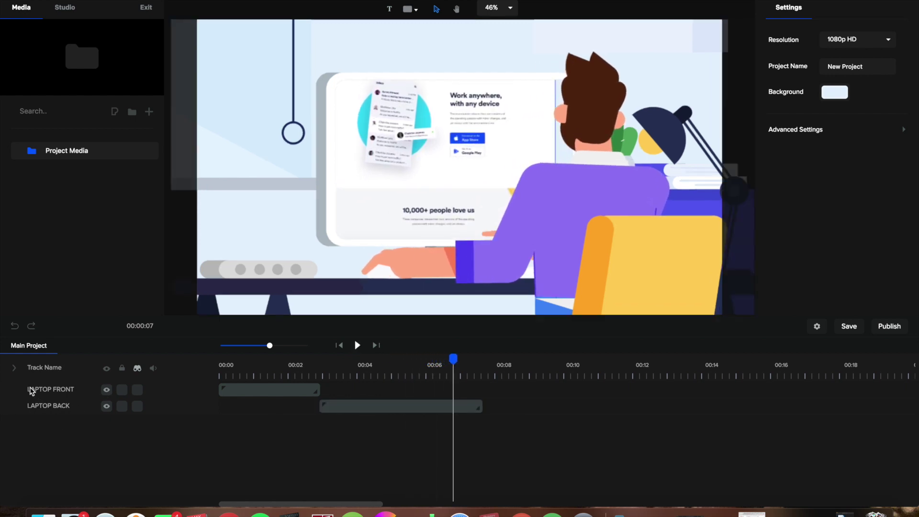
{"action": "left_click", "coordinate": [14, 368]}
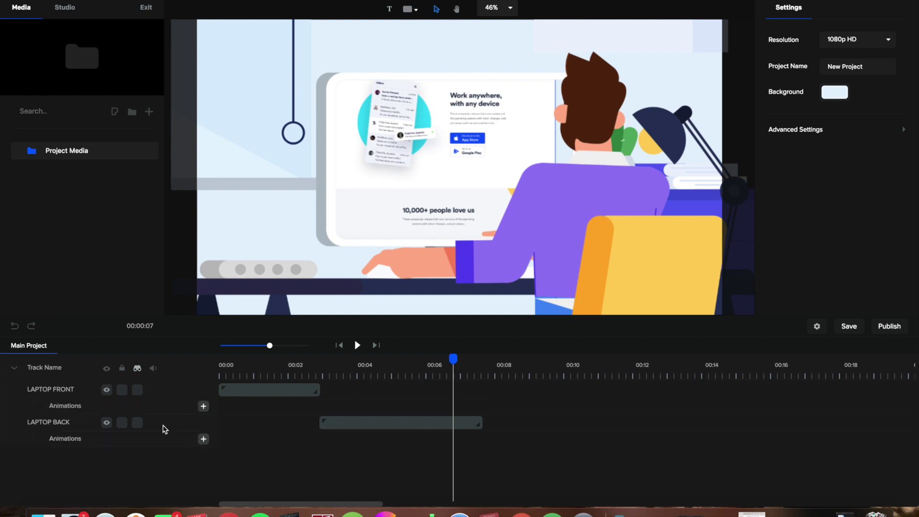
Step: Open the LAPTOP BACK group and select its REPLACE IMAGE layer
{"action": "left_click", "coordinate": [408, 422]}
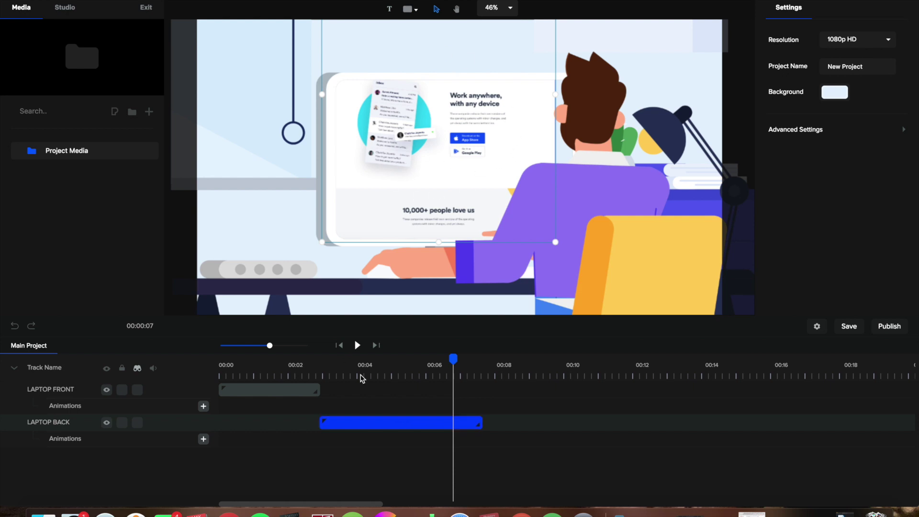
{"action": "left_click", "coordinate": [367, 422]}
{"action": "double_click", "coordinate": [367, 422]}
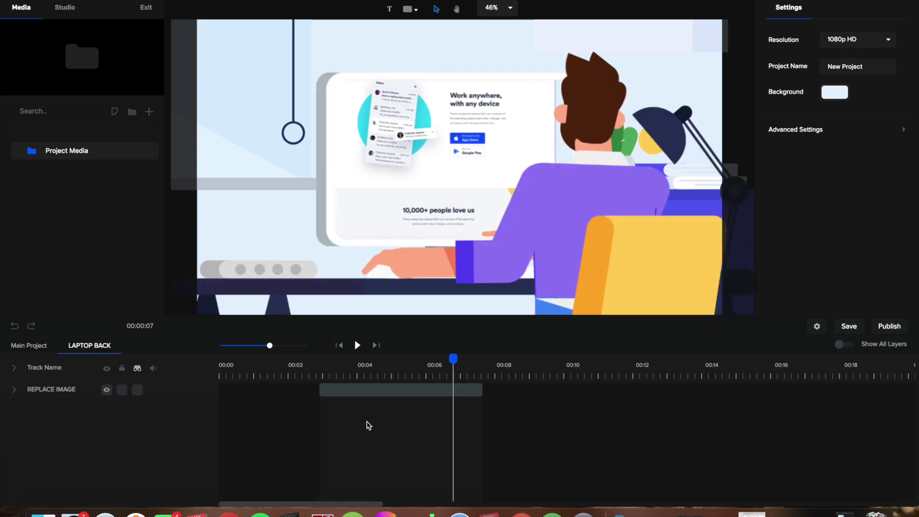
{"action": "left_click", "coordinate": [375, 391]}
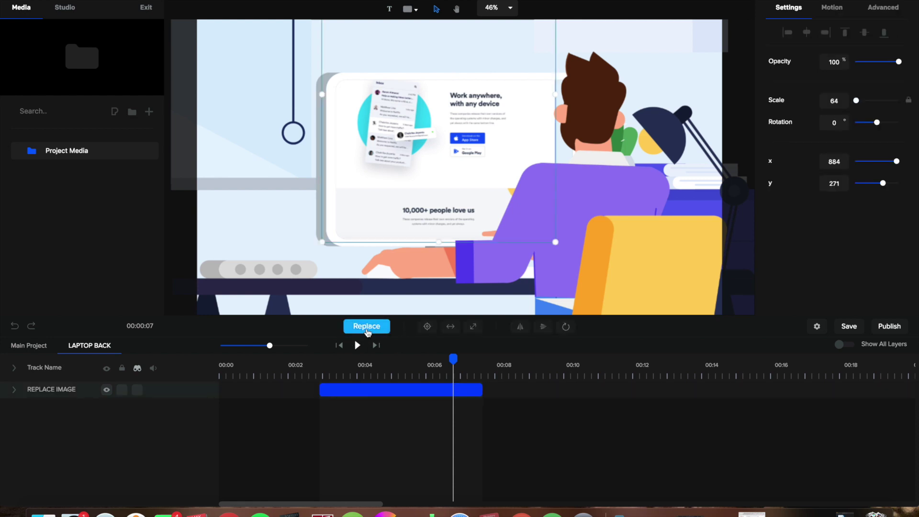
{"action": "left_click", "coordinate": [367, 328]}
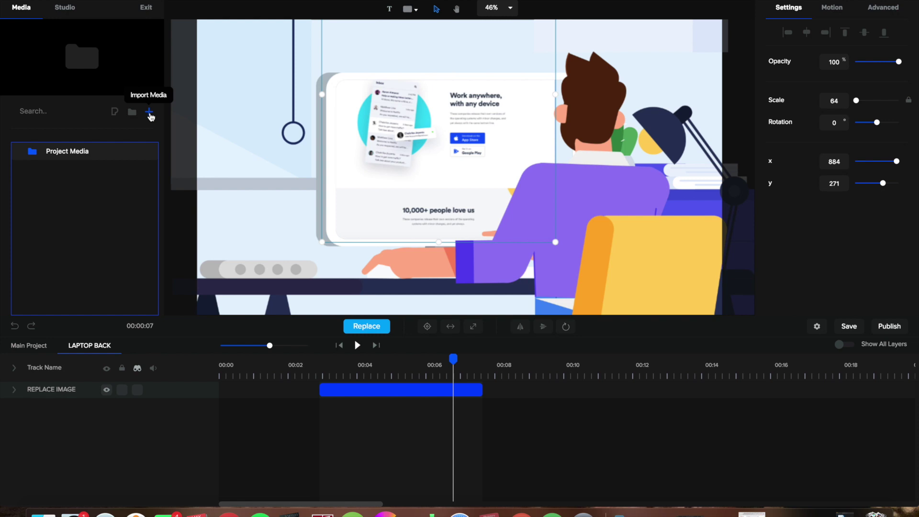
Step: Look through the stock photo libraries and the Project Media folder without changes
{"action": "left_click", "coordinate": [115, 112]}
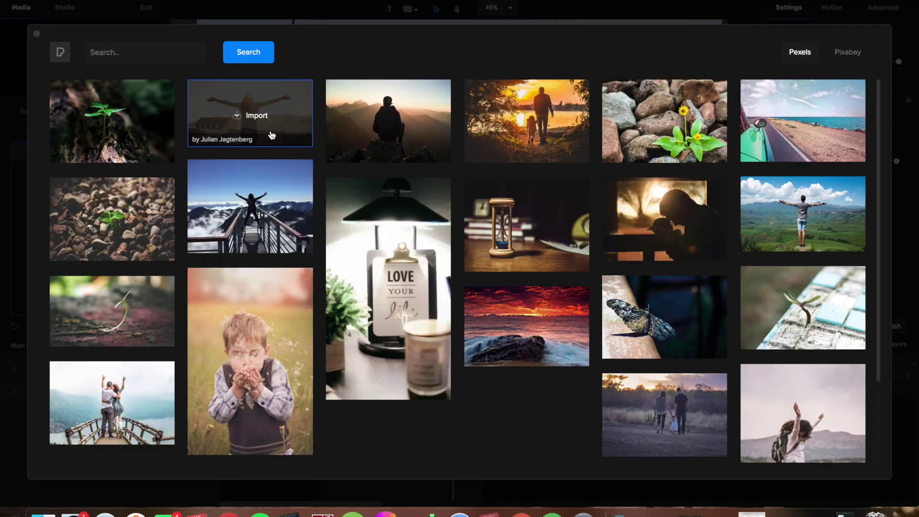
{"action": "left_click", "coordinate": [36, 33]}
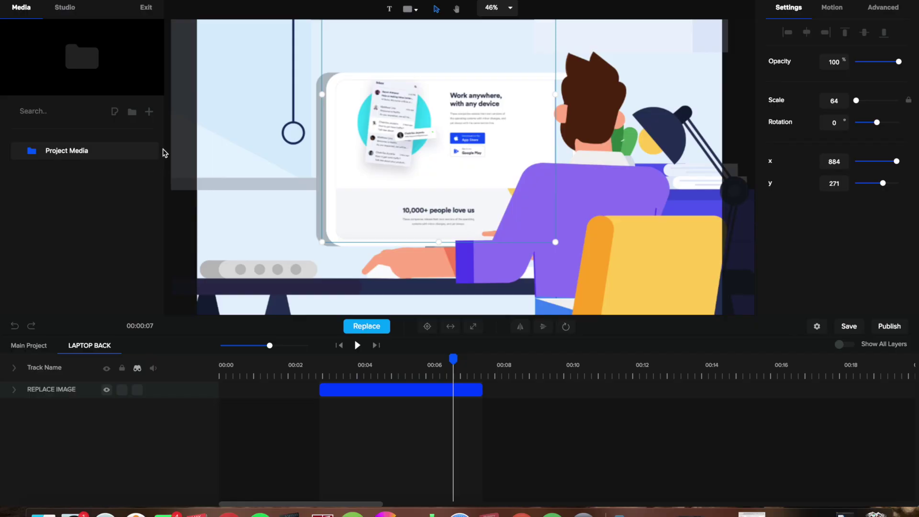
{"action": "left_click", "coordinate": [132, 112]}
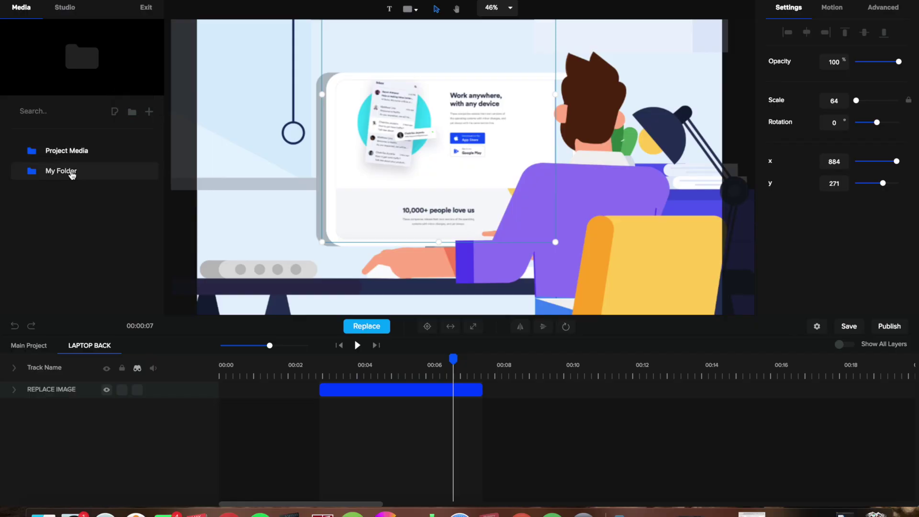
{"action": "double_click", "coordinate": [82, 150]}
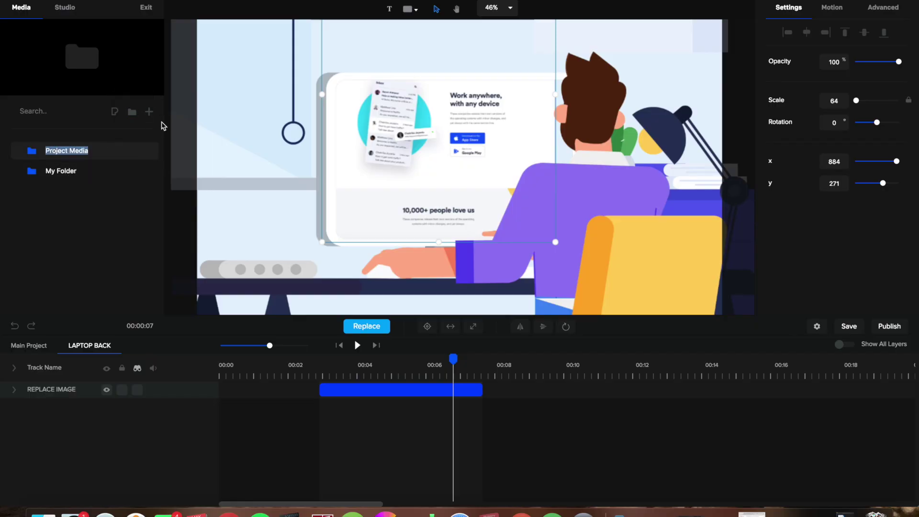
{"action": "left_click", "coordinate": [50, 170]}
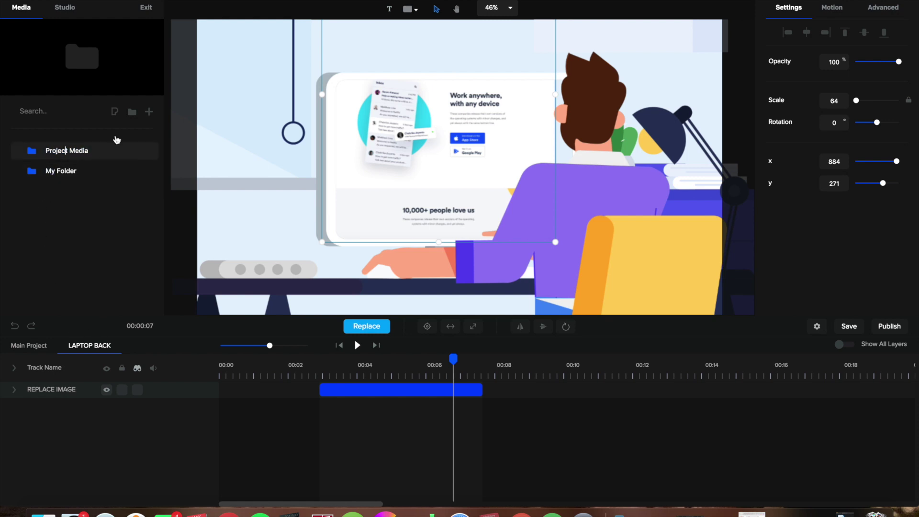
Step: Import the CS+logo+.png image into Project Media
{"action": "left_click", "coordinate": [149, 113]}
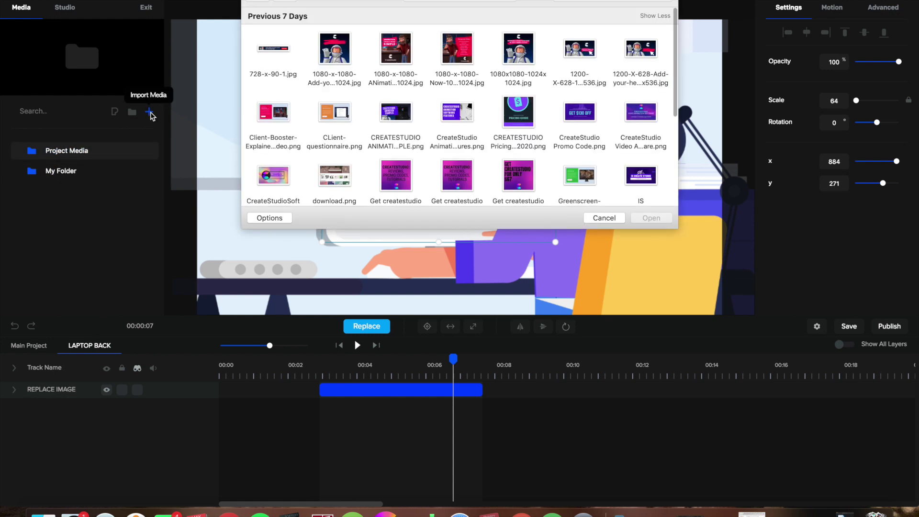
{"action": "scroll", "coordinate": [532, 124], "scroll_direction": "down", "scroll_amount": 2}
{"action": "scroll", "coordinate": [531, 123], "scroll_direction": "down", "scroll_amount": 5}
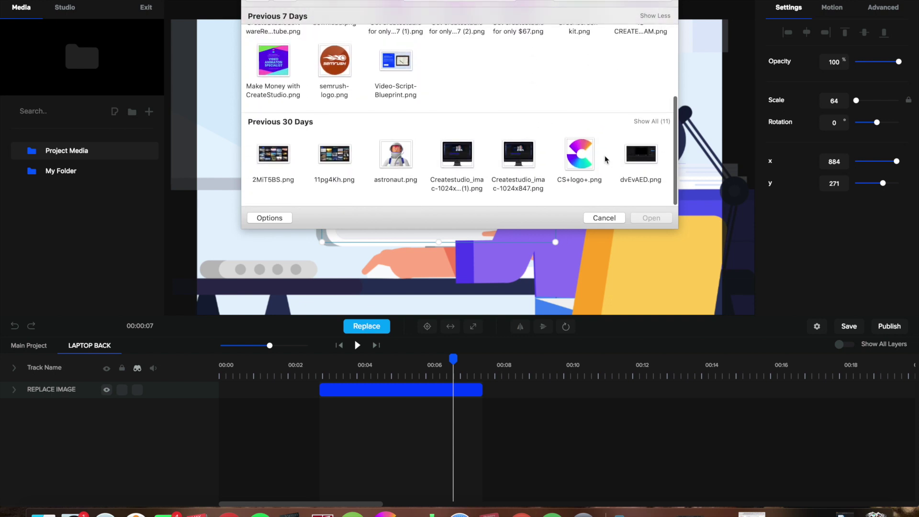
{"action": "left_click", "coordinate": [580, 153]}
{"action": "left_click", "coordinate": [641, 218]}
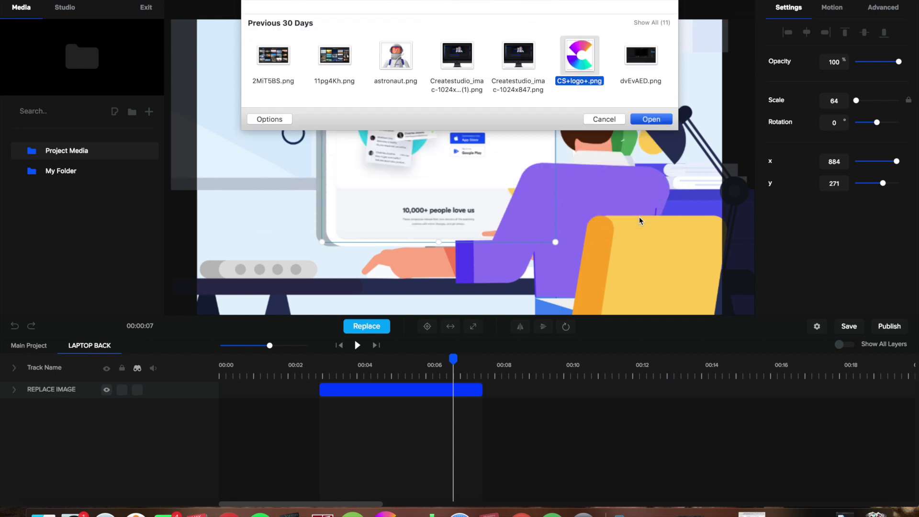
{"action": "left_click", "coordinate": [150, 113]}
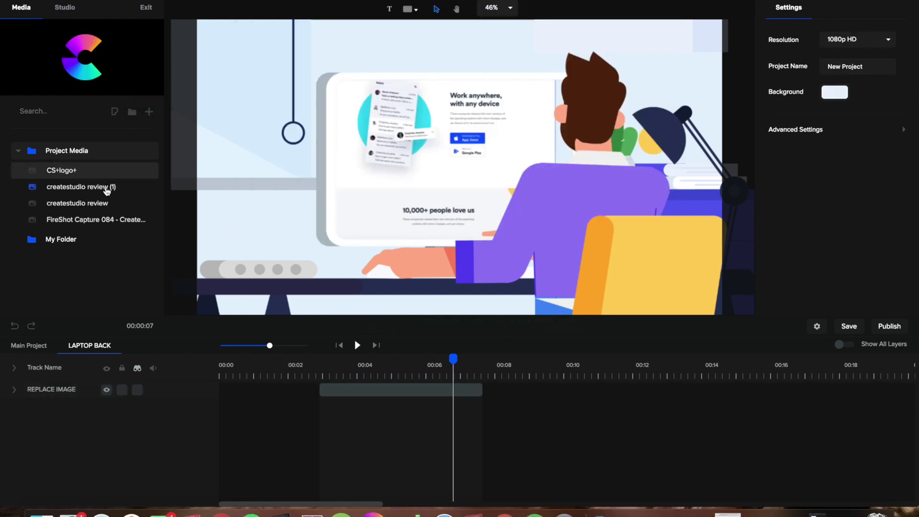
Step: Swap the laptop-screen image for the FireShot Capture 084 screenshot at scale 44
{"action": "left_click", "coordinate": [108, 222]}
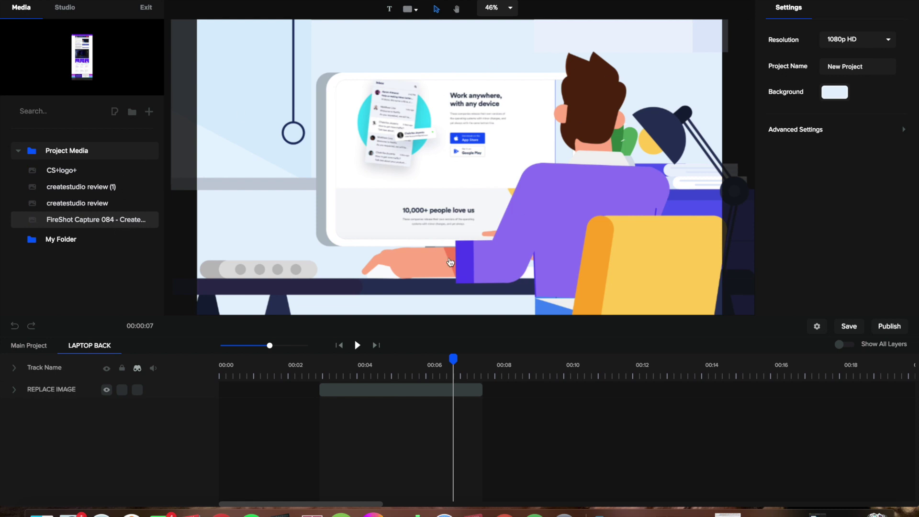
{"action": "left_click", "coordinate": [387, 395]}
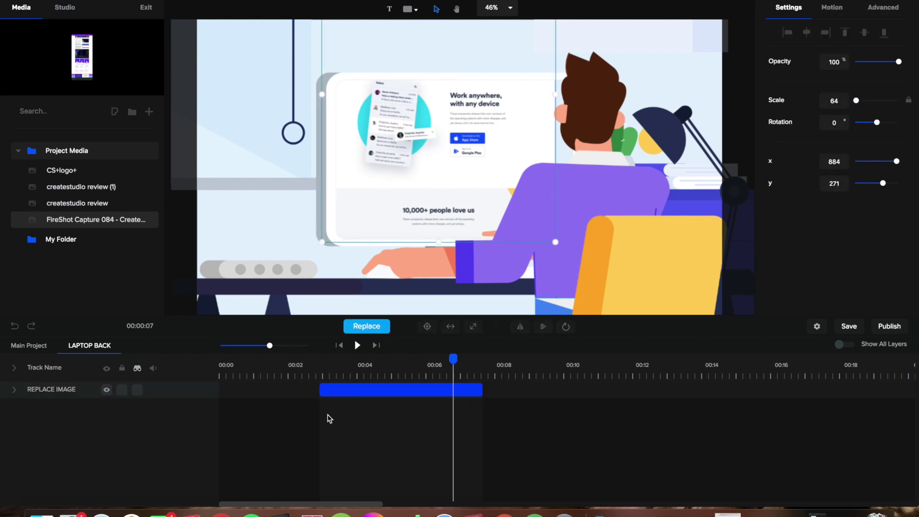
{"action": "left_click", "coordinate": [367, 326]}
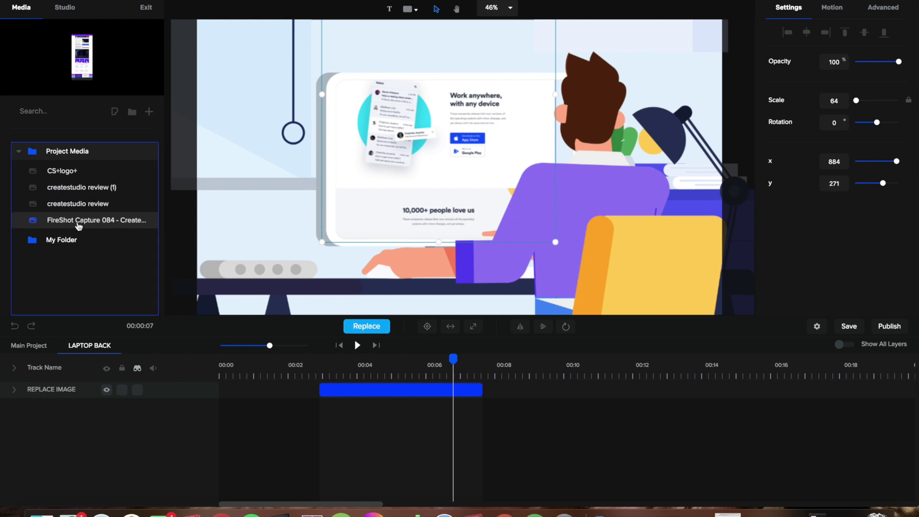
{"action": "mouse_move", "coordinate": [99, 221]}
{"action": "left_mouse_down"}
{"action": "mouse_move", "coordinate": [379, 195]}
{"action": "mouse_move", "coordinate": [375, 335]}
{"action": "mouse_move", "coordinate": [115, 217]}
{"action": "mouse_move", "coordinate": [109, 227]}
{"action": "left_mouse_up"}
{"action": "left_click", "coordinate": [94, 228]}
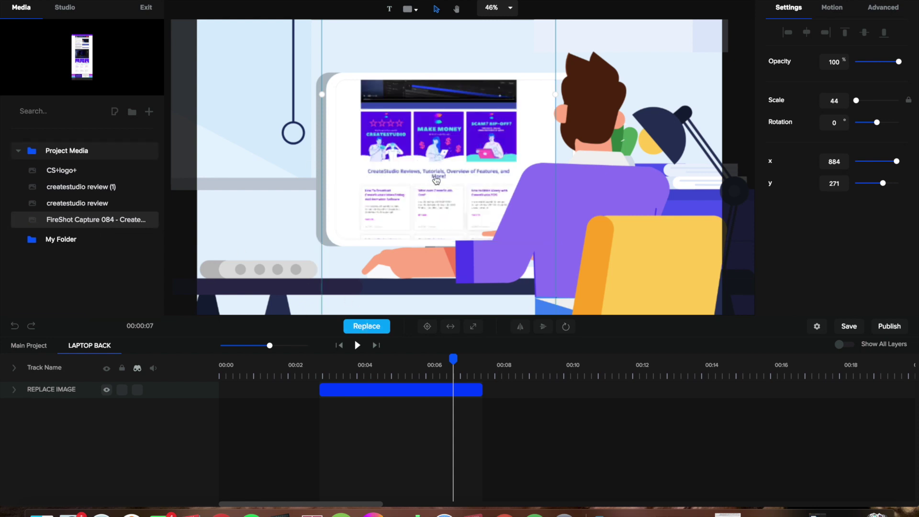
Step: Zoom the timeline and replay from about 00:02.9 to check the new laptop screen
{"action": "scroll", "coordinate": [436, 179], "scroll_direction": "up", "scroll_amount": 5}
{"action": "scroll", "coordinate": [435, 180], "scroll_direction": "up", "scroll_amount": 7}
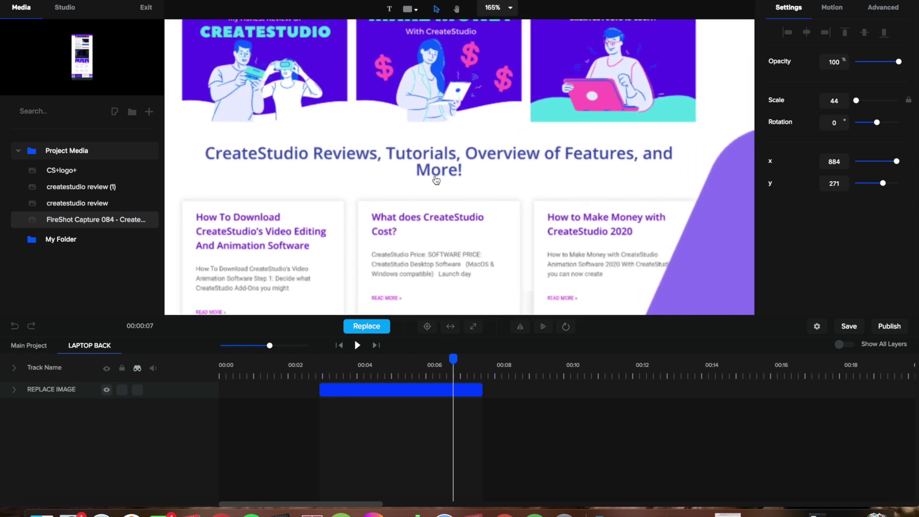
{"action": "scroll", "coordinate": [436, 180], "scroll_direction": "down", "scroll_amount": 3}
{"action": "scroll", "coordinate": [463, 148], "scroll_direction": "down", "scroll_amount": 6}
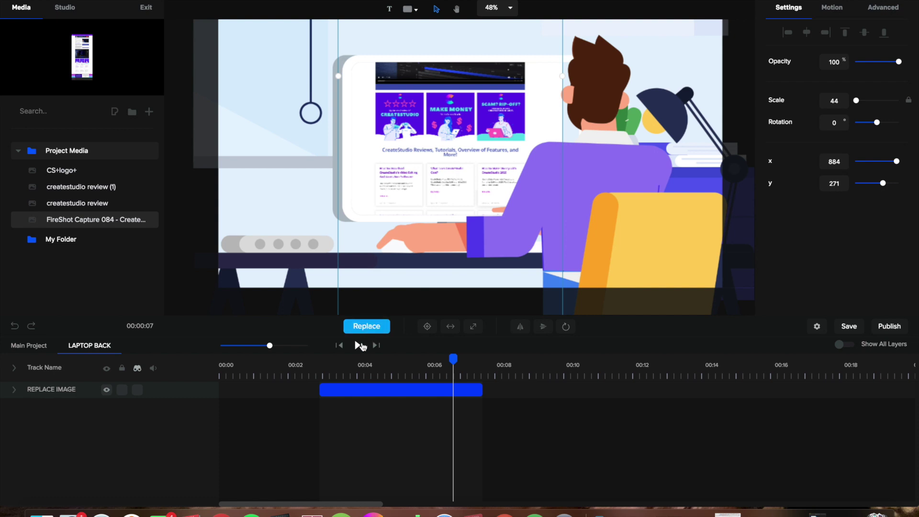
{"action": "left_click_drag", "start_coordinate": [457, 357], "coordinate": [323, 371]}
{"action": "left_click", "coordinate": [357, 346]}
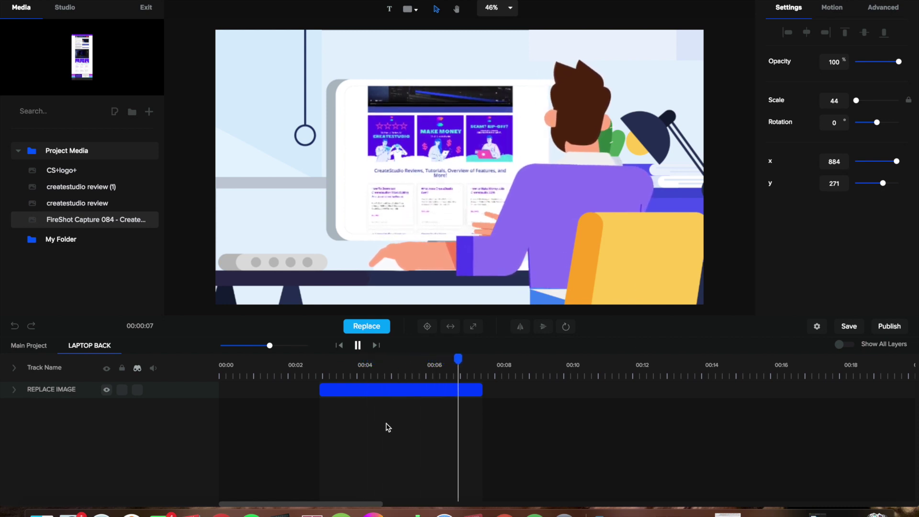
Step: Expand the REPLACE IMAGE track to show its Slide Top animation, then save the project
{"action": "left_click", "coordinate": [340, 395]}
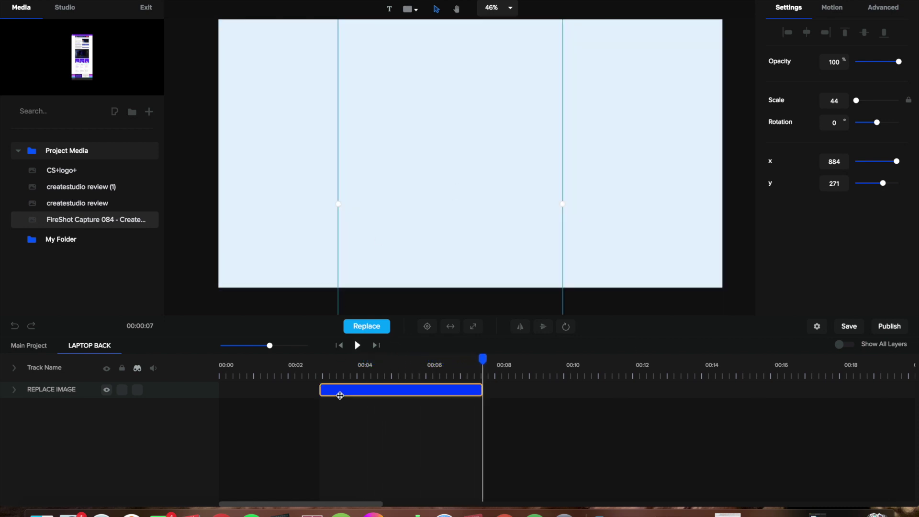
{"action": "left_click", "coordinate": [14, 370]}
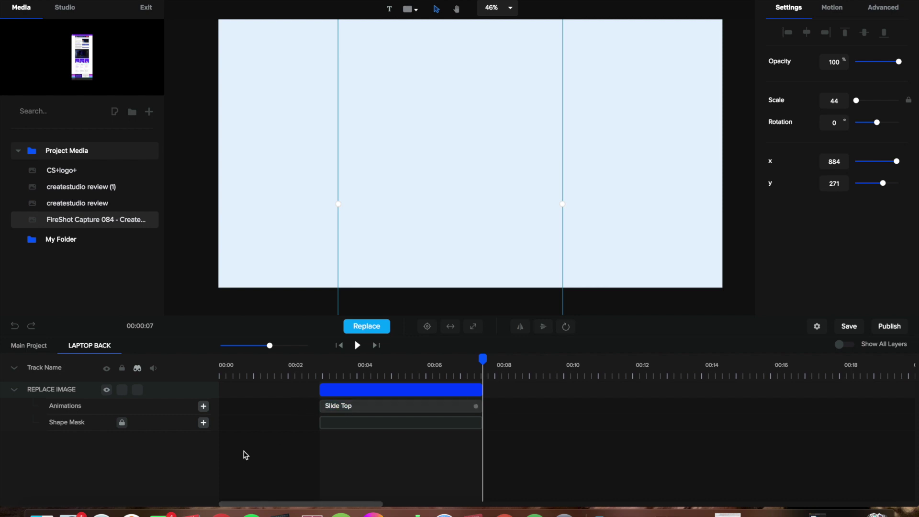
{"action": "left_click", "coordinate": [855, 330]}
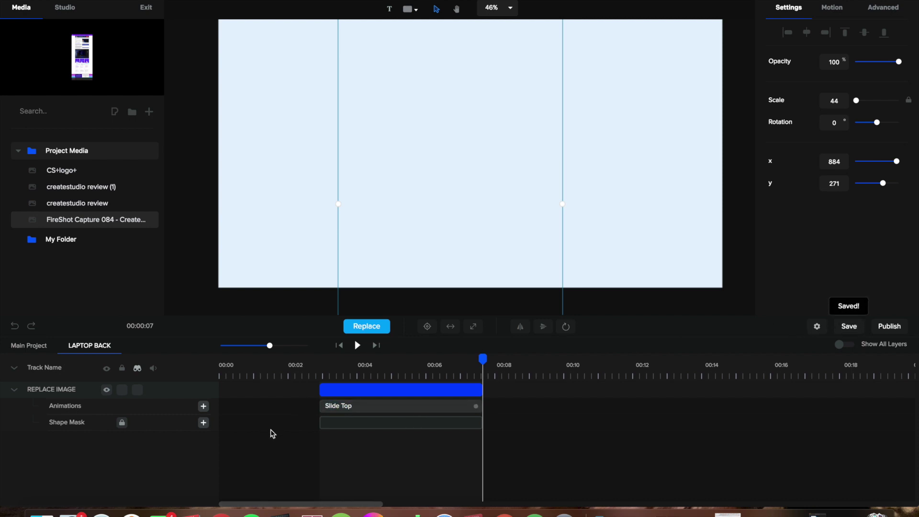
{"action": "left_click", "coordinate": [18, 346]}
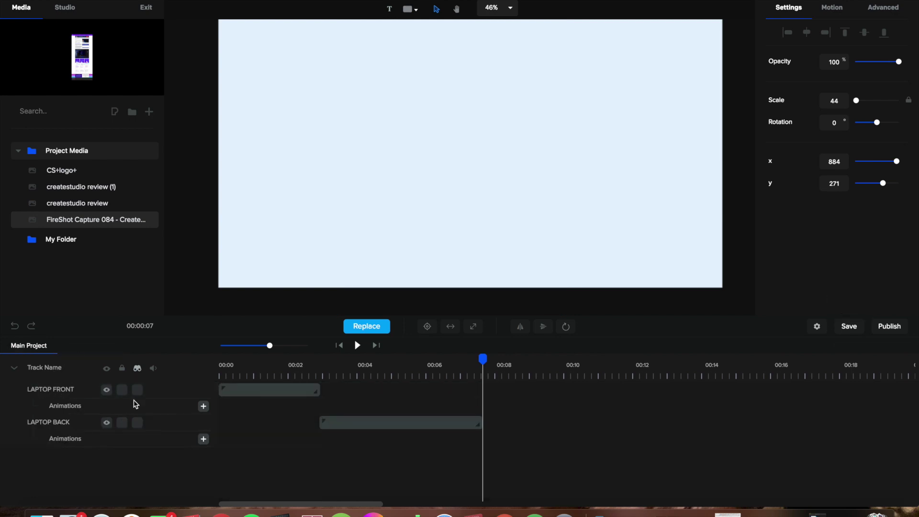
Step: Place the createstudio review logo on the laptop lid, scaled to 43
{"action": "left_click_drag", "start_coordinate": [481, 359], "coordinate": [214, 366]}
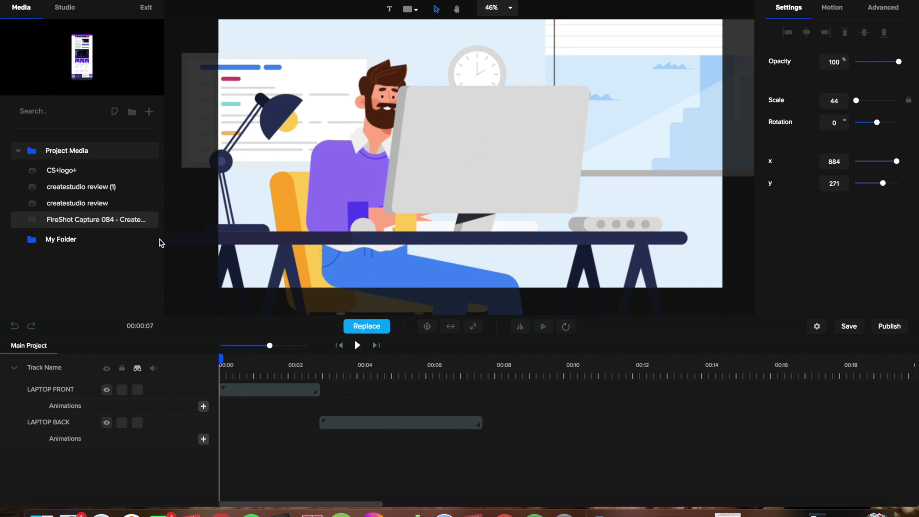
{"action": "left_click", "coordinate": [111, 191]}
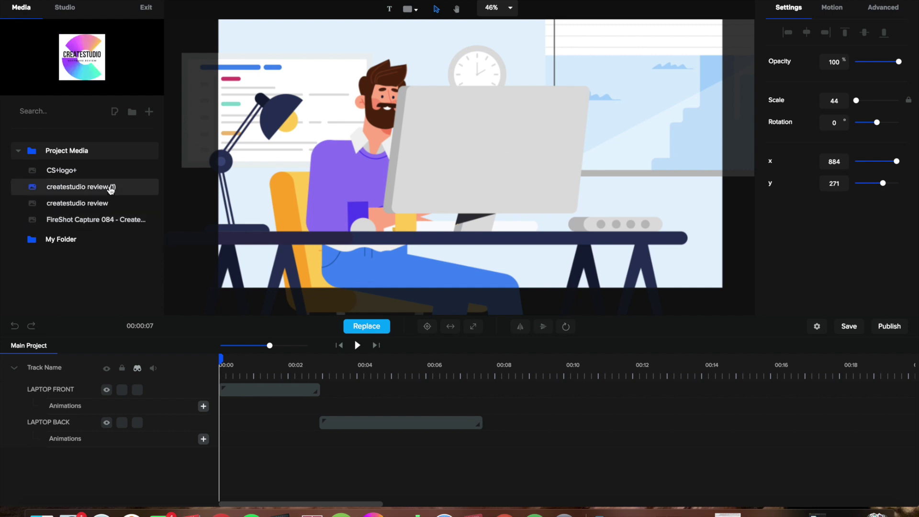
{"action": "left_click", "coordinate": [83, 207]}
{"action": "left_click_drag", "start_coordinate": [85, 207], "coordinate": [415, 181]}
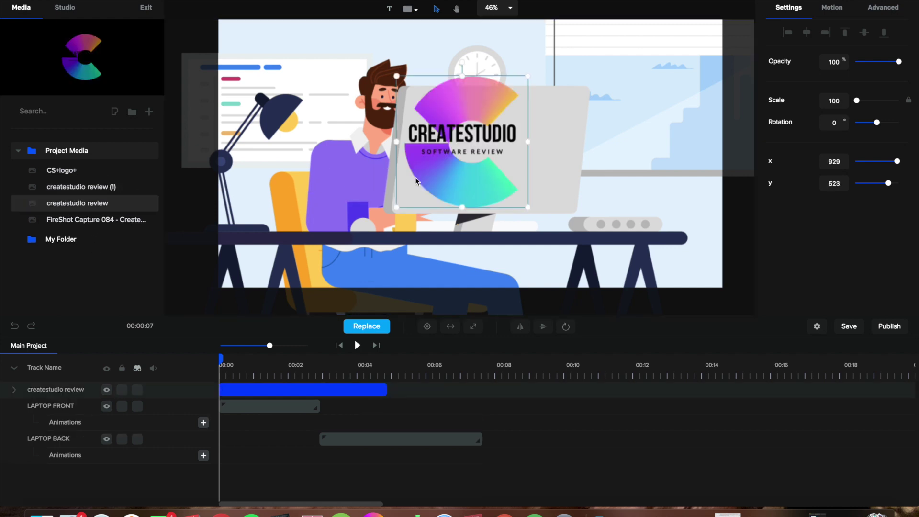
{"action": "left_click_drag", "start_coordinate": [529, 75], "coordinate": [457, 152]}
{"action": "left_click_drag", "start_coordinate": [420, 187], "coordinate": [490, 158]}
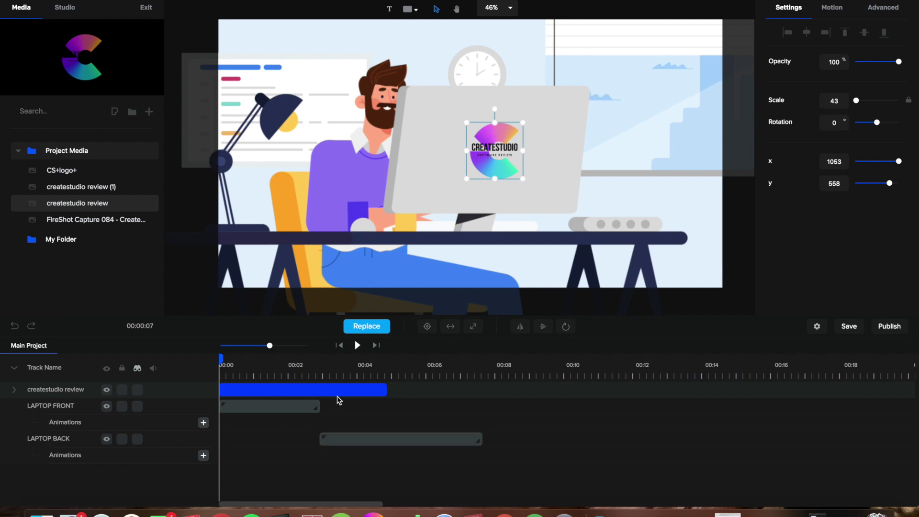
Step: Inspect the LAPTOP FRONT clip and preview the scene around 00:02.5
{"action": "left_click", "coordinate": [279, 403]}
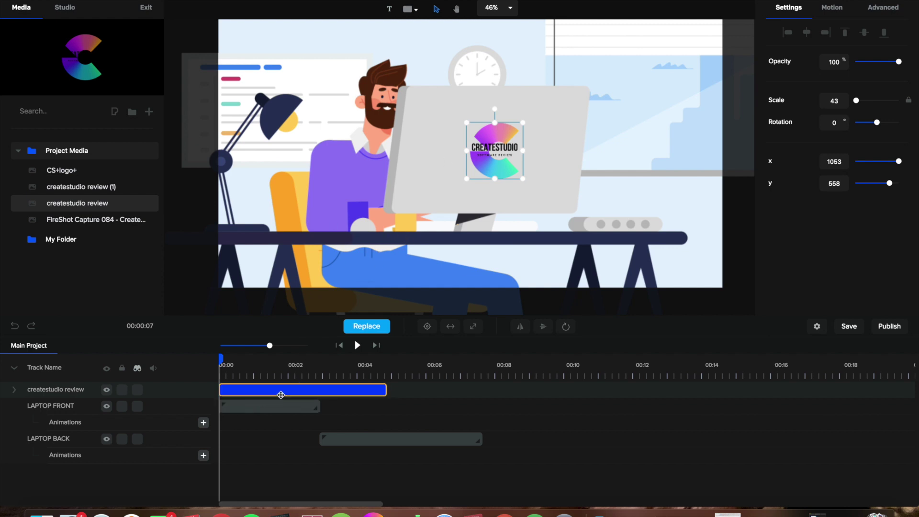
{"action": "left_click", "coordinate": [377, 392]}
{"action": "left_click", "coordinate": [386, 391]}
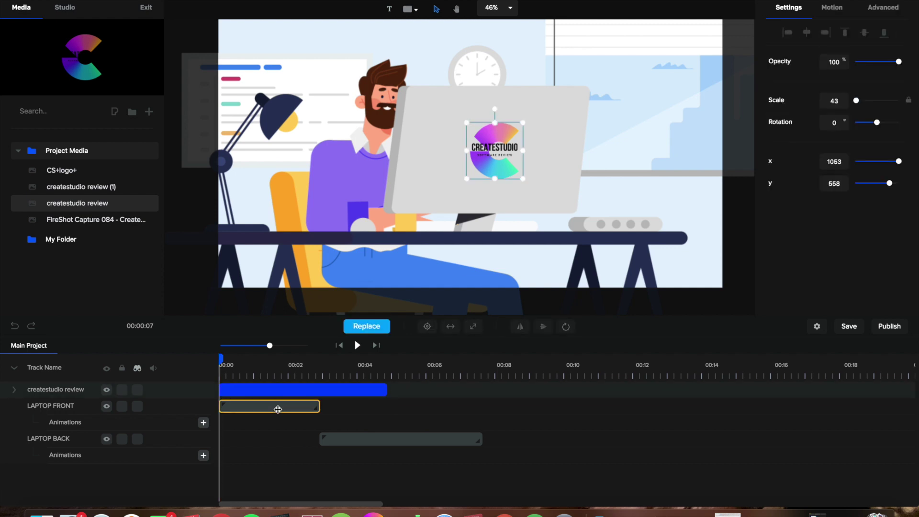
{"action": "left_click", "coordinate": [268, 408]}
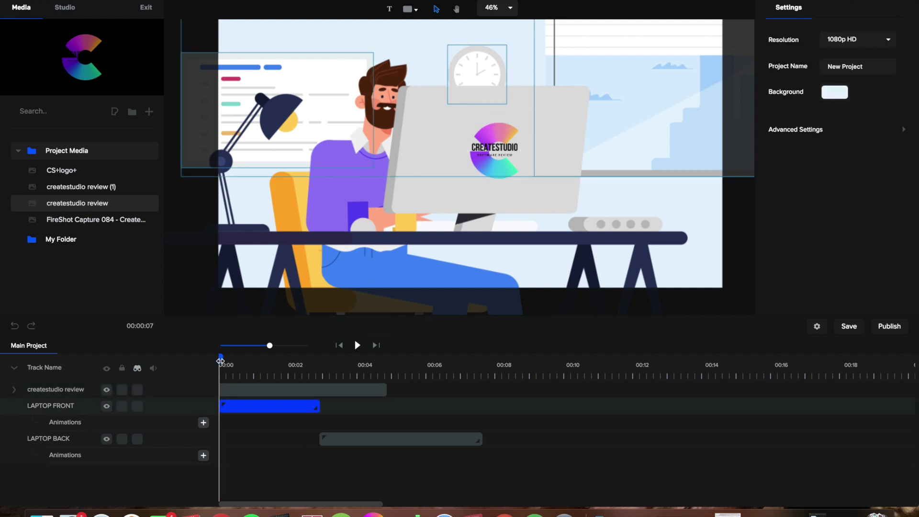
{"action": "mouse_move", "coordinate": [220, 361]}
{"action": "left_mouse_down"}
{"action": "mouse_move", "coordinate": [320, 369]}
{"action": "mouse_move", "coordinate": [219, 366]}
{"action": "left_mouse_up"}
Step: Trim the createstudio review clip to end at 00:02.9 with LAPTOP FRONT, then play it back
{"action": "left_click", "coordinate": [346, 394]}
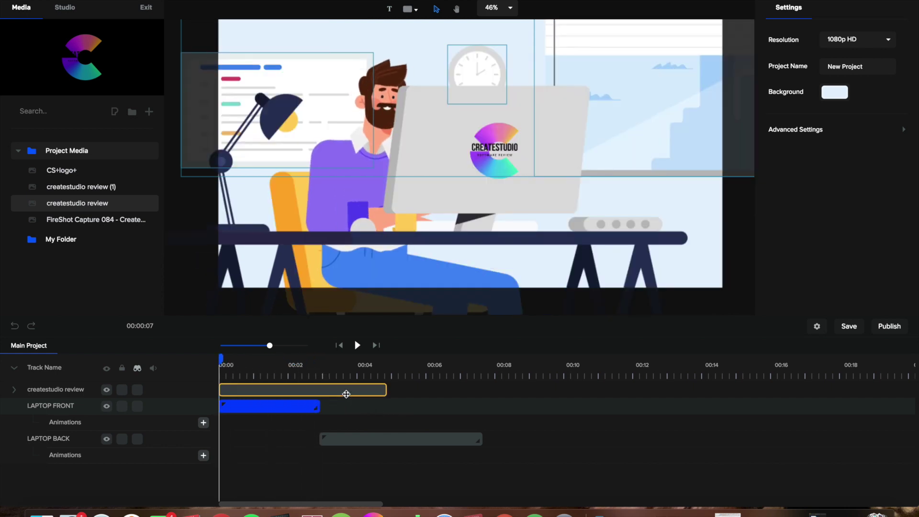
{"action": "left_click", "coordinate": [346, 394]}
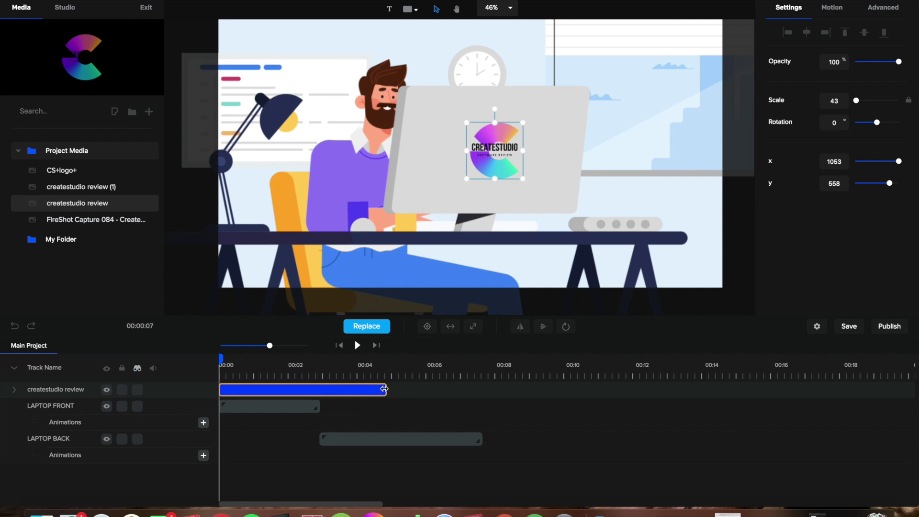
{"action": "left_click_drag", "start_coordinate": [384, 389], "coordinate": [324, 390]}
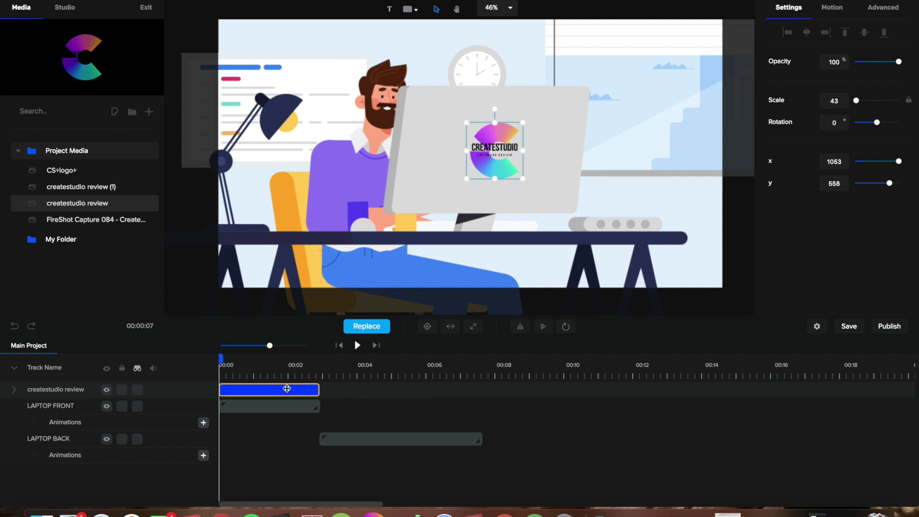
{"action": "left_click", "coordinate": [269, 411]}
{"action": "left_click", "coordinate": [269, 410]}
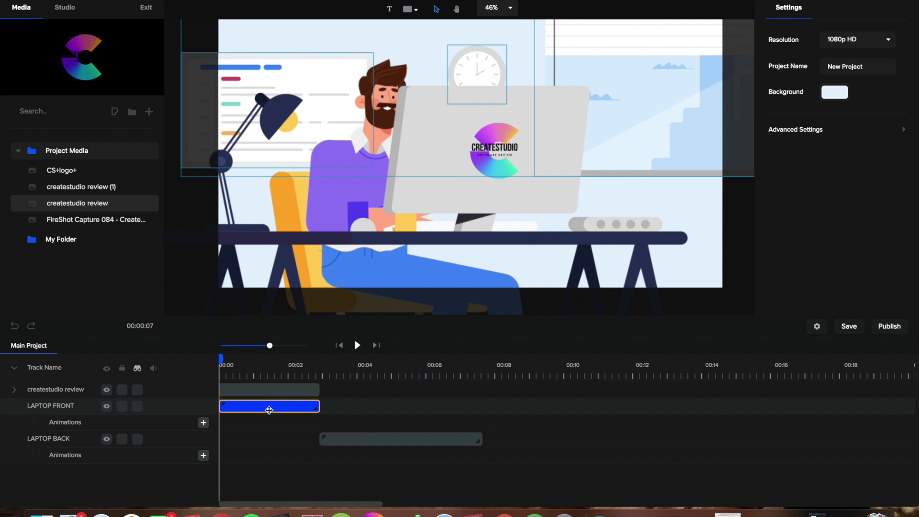
{"action": "left_click", "coordinate": [358, 345]}
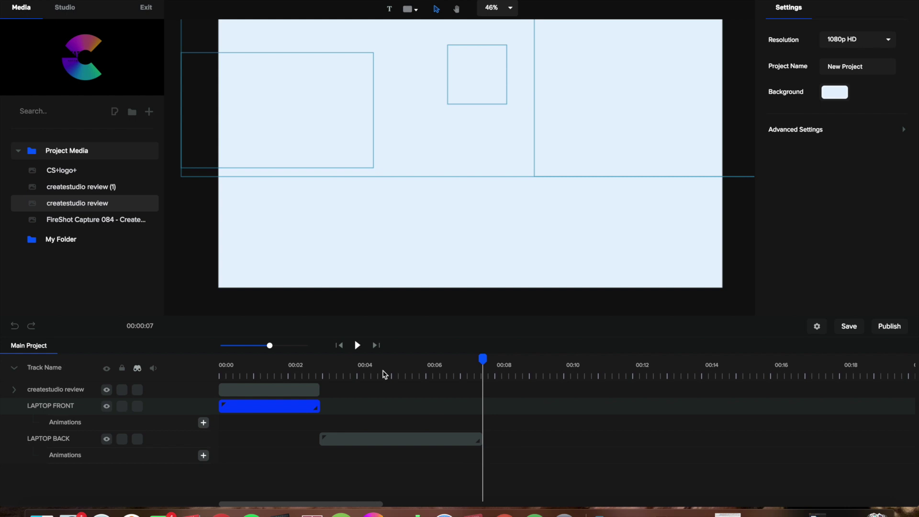
{"action": "left_click", "coordinate": [429, 240]}
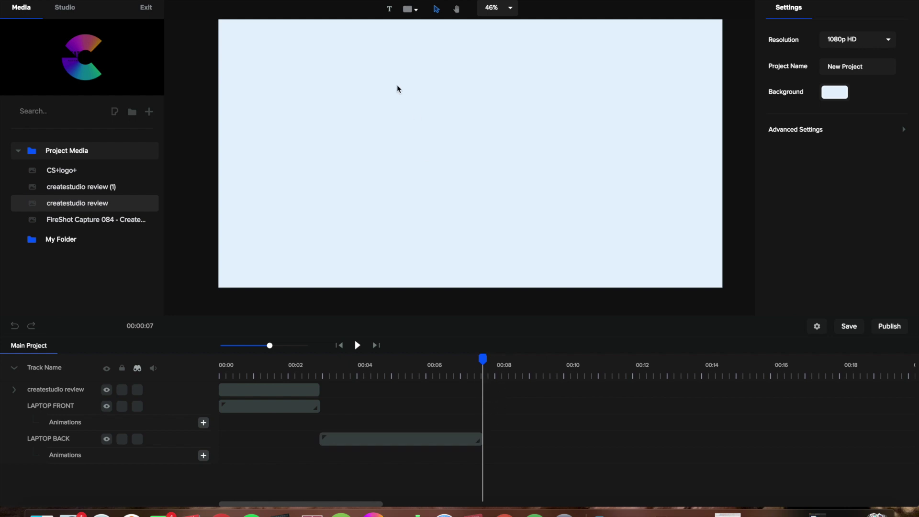
Step: Add a text layer reading 'I love my job, but I wish I could be at the park mor'
{"action": "left_click", "coordinate": [391, 10]}
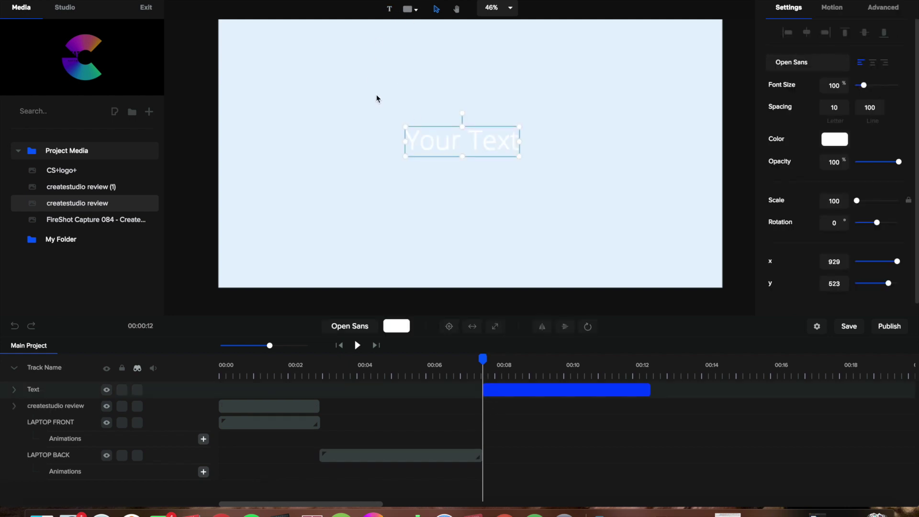
{"action": "double_click", "coordinate": [455, 142]}
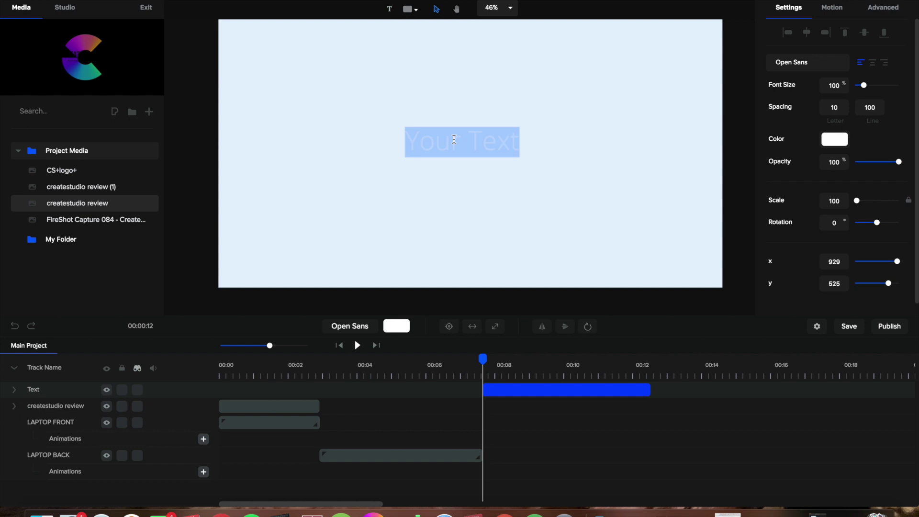
{"action": "type", "text": "I love my j"}
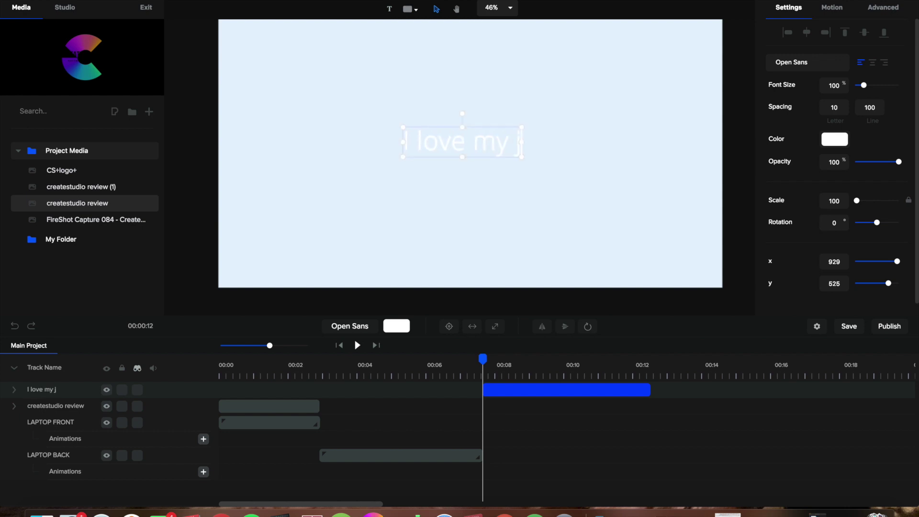
{"action": "type", "text": "on"}
{"action": "key", "text": "BackSpace"}
{"action": "type", "text": "b,"}
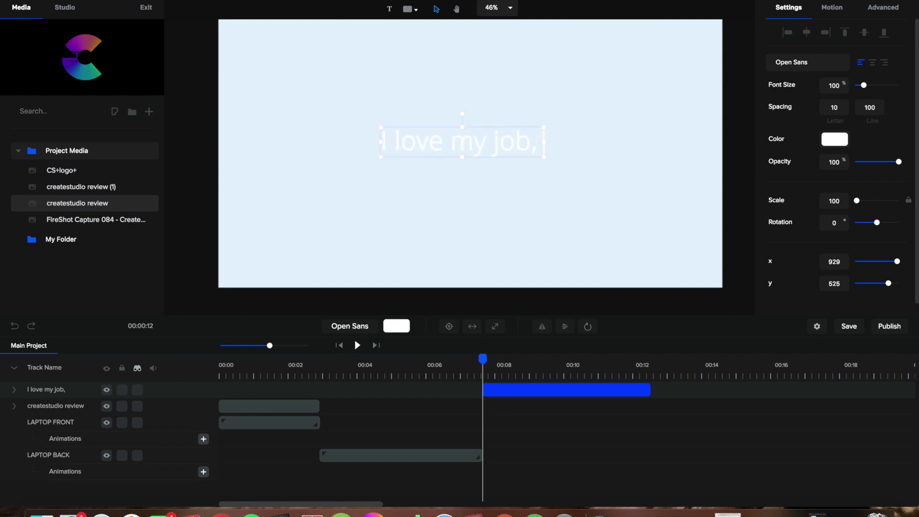
{"action": "type", "text": " but I wi"}
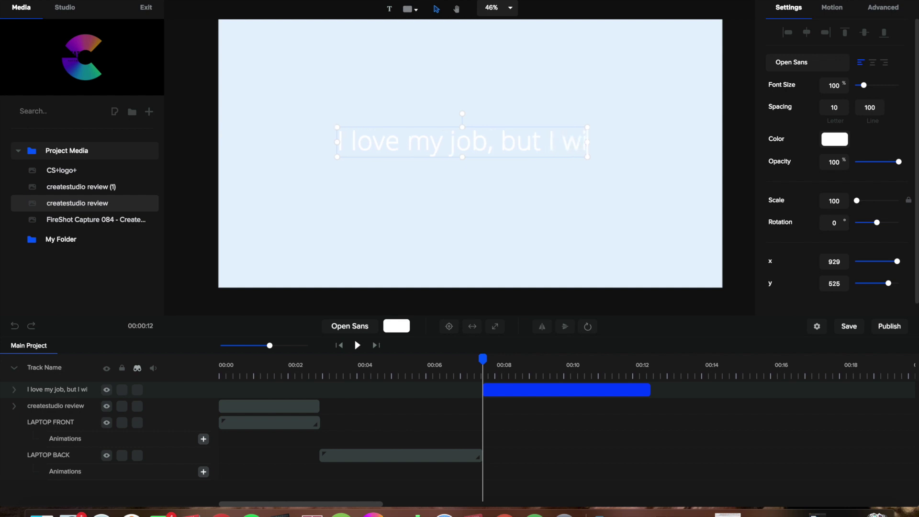
{"action": "type", "text": "sh I could"}
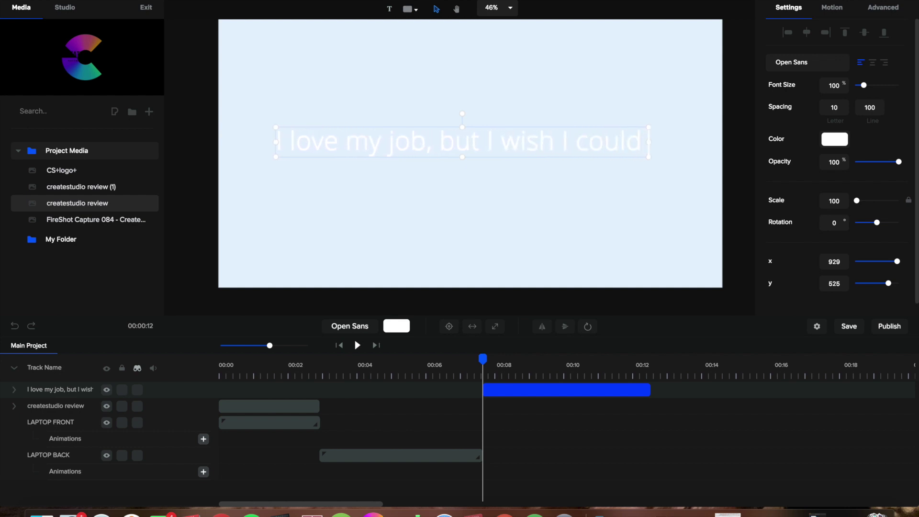
{"action": "type", "text": " be at"}
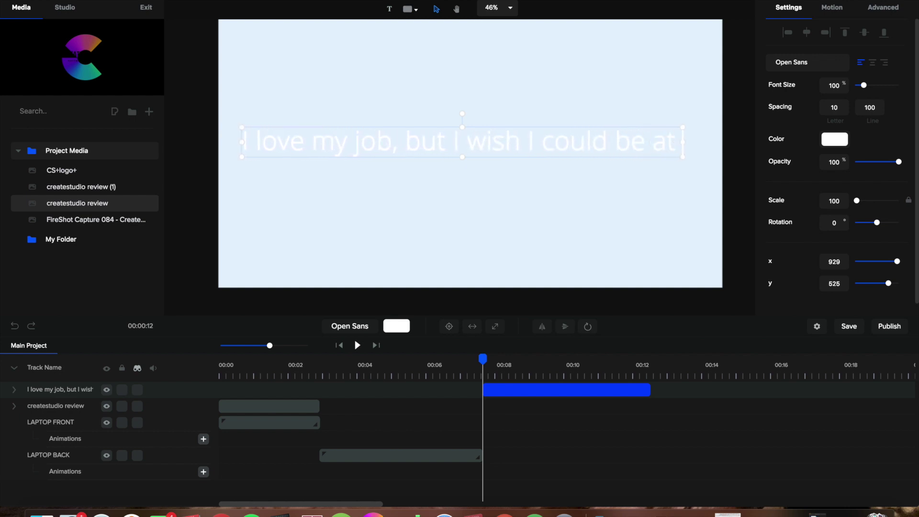
{"action": "type", "text": "the park mor"}
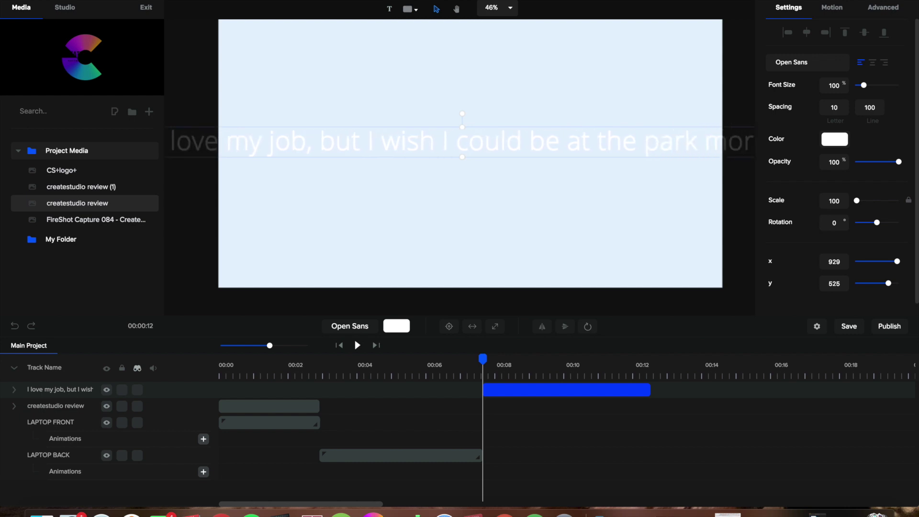
{"action": "left_click", "coordinate": [525, 191]}
Step: Scale the caption to 56, move it near the top, and wrap it after 'wish'
{"action": "left_click", "coordinate": [511, 142]}
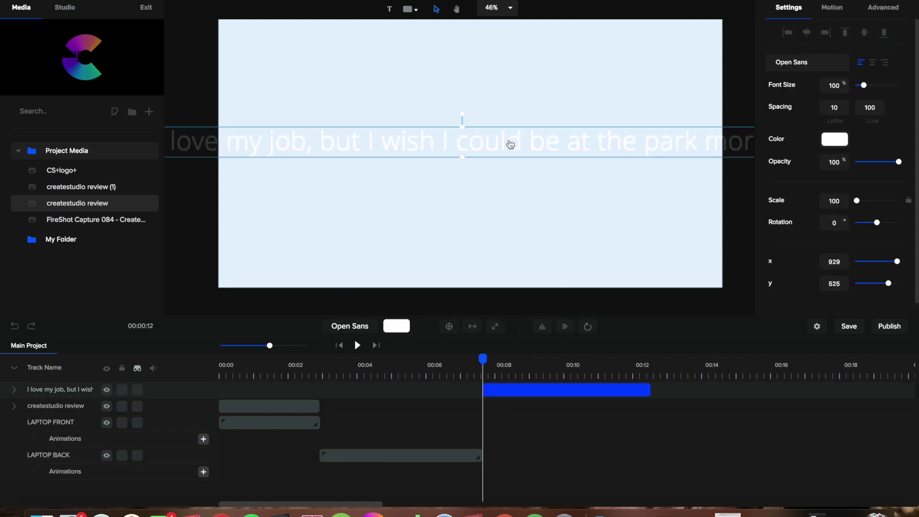
{"action": "left_click_drag", "start_coordinate": [511, 141], "coordinate": [585, 130]}
{"action": "mouse_move", "coordinate": [633, 146]}
{"action": "left_mouse_down"}
{"action": "mouse_move", "coordinate": [540, 146]}
{"action": "mouse_move", "coordinate": [625, 139]}
{"action": "left_mouse_up"}
{"action": "left_click_drag", "start_coordinate": [741, 132], "coordinate": [365, 135]}
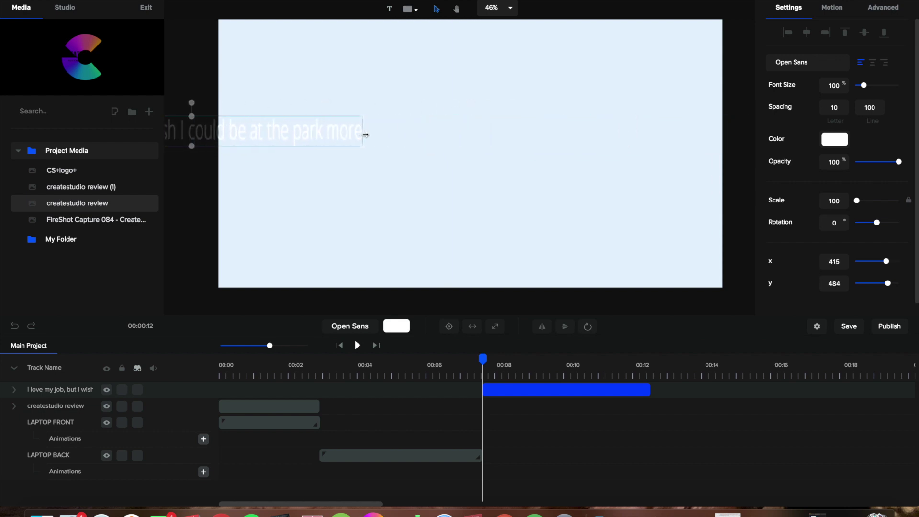
{"action": "left_click_drag", "start_coordinate": [301, 136], "coordinate": [584, 66]}
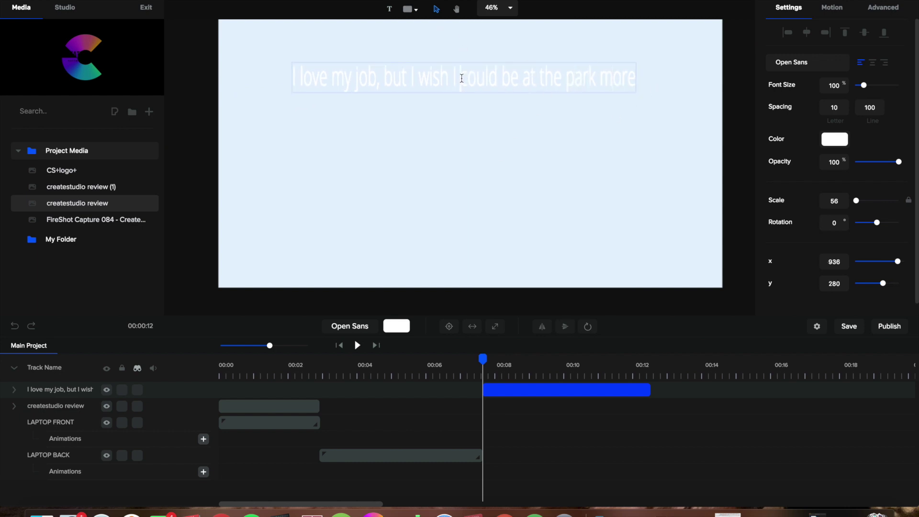
{"action": "key", "text": "Return"}
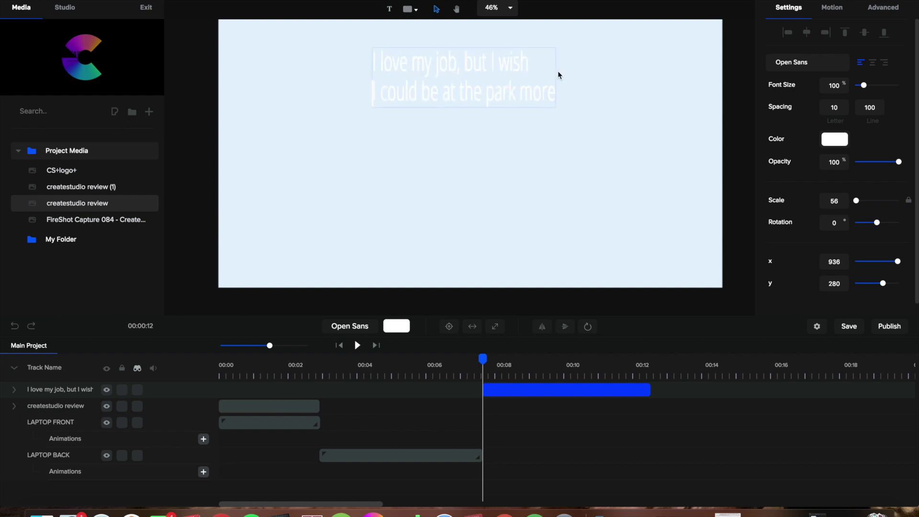
{"action": "key", "text": "Left"}
{"action": "left_click", "coordinate": [834, 139]}
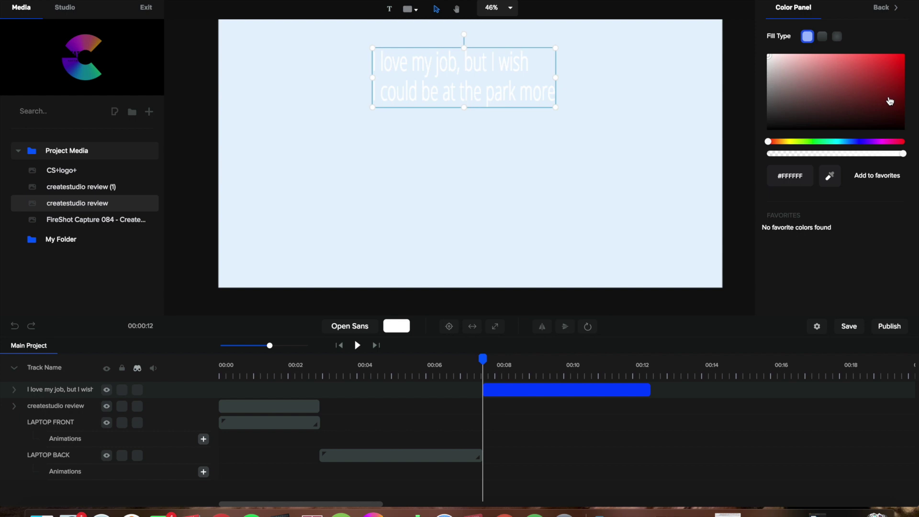
Step: Make the caption dark purple and set its font to Bebas Neue Regular
{"action": "mouse_move", "coordinate": [890, 101]}
{"action": "left_mouse_down"}
{"action": "mouse_move", "coordinate": [866, 82]}
{"action": "mouse_move", "coordinate": [857, 95]}
{"action": "mouse_move", "coordinate": [892, 92]}
{"action": "mouse_move", "coordinate": [903, 111]}
{"action": "mouse_move", "coordinate": [900, 99]}
{"action": "left_mouse_up"}
{"action": "left_click", "coordinate": [876, 142]}
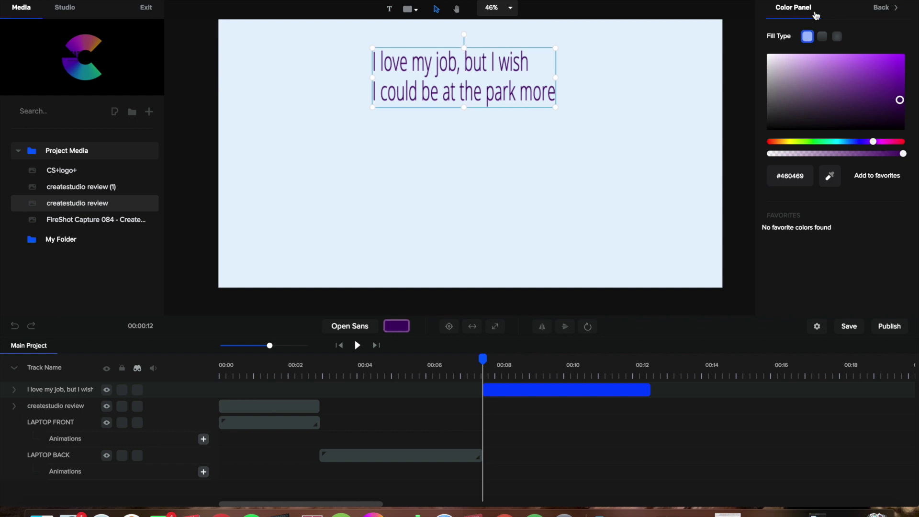
{"action": "left_click", "coordinate": [495, 74]}
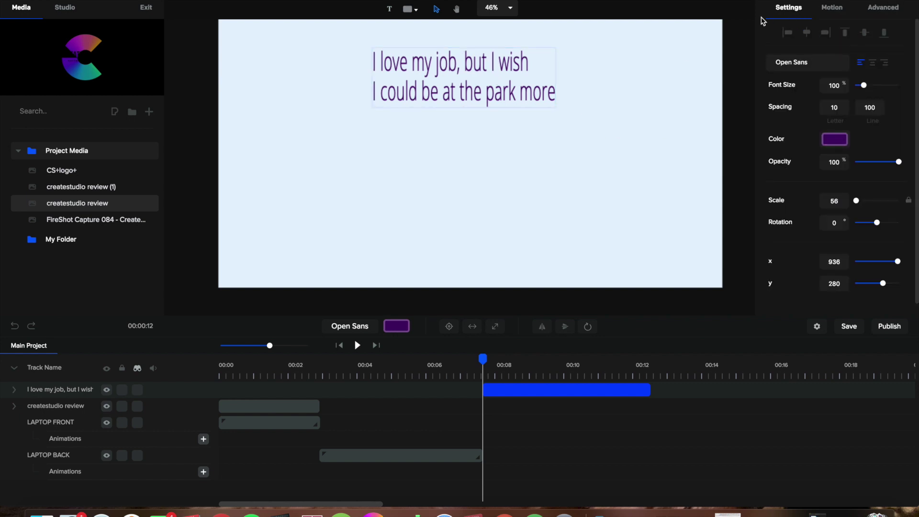
{"action": "left_click", "coordinate": [812, 65]}
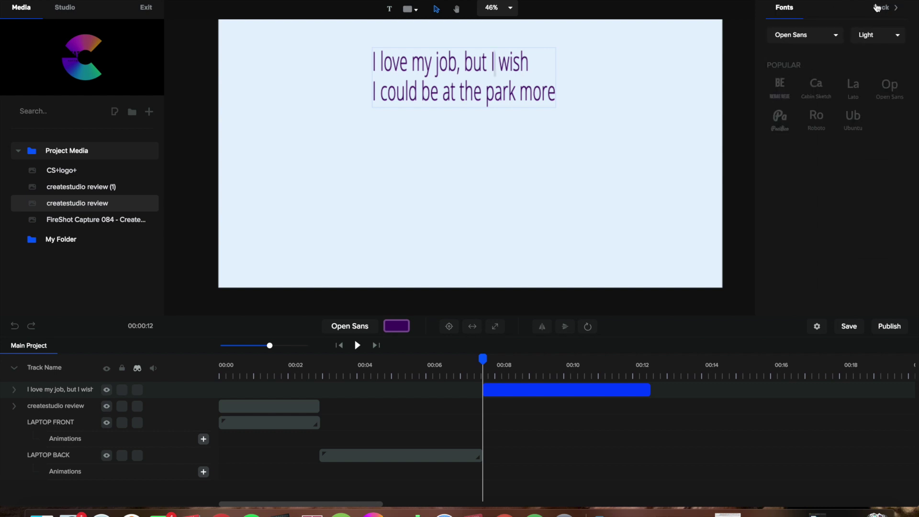
{"action": "left_click", "coordinate": [780, 87]}
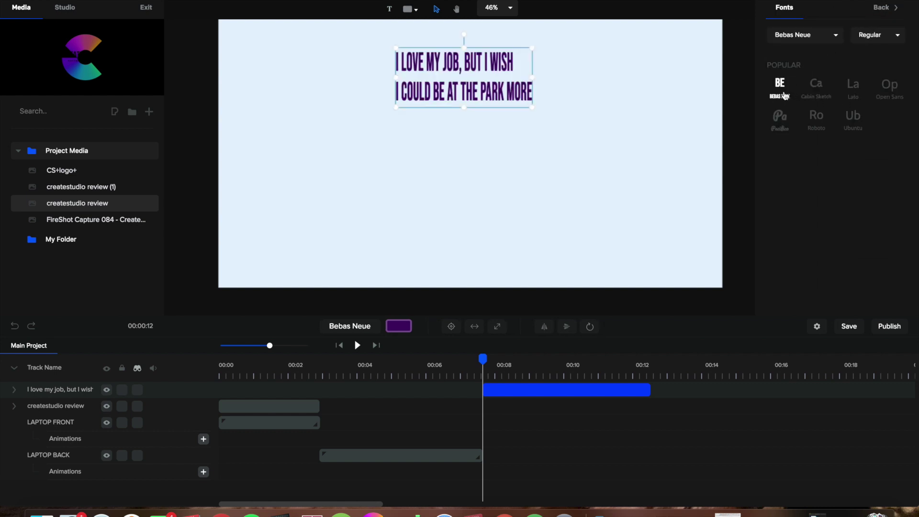
{"action": "left_click", "coordinate": [840, 35]}
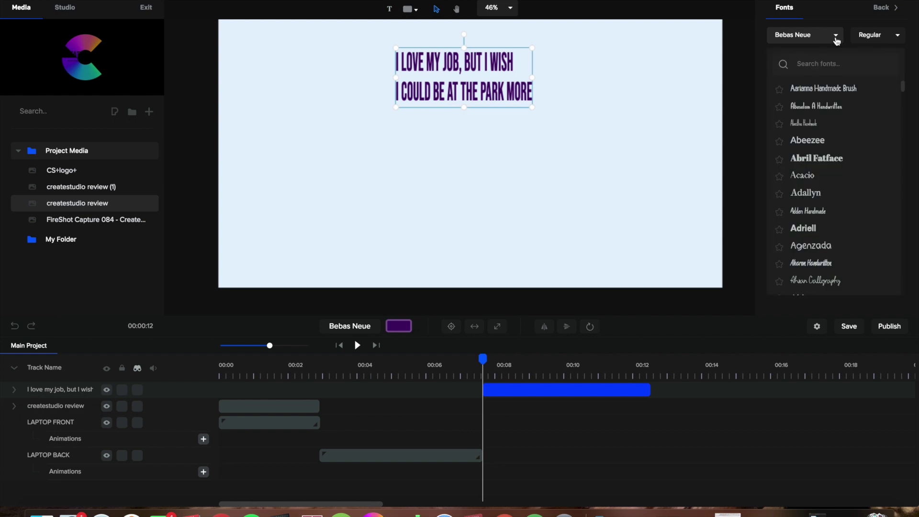
{"action": "scroll", "coordinate": [843, 179], "scroll_direction": "down", "scroll_amount": 5}
{"action": "scroll", "coordinate": [829, 178], "scroll_direction": "down", "scroll_amount": 10}
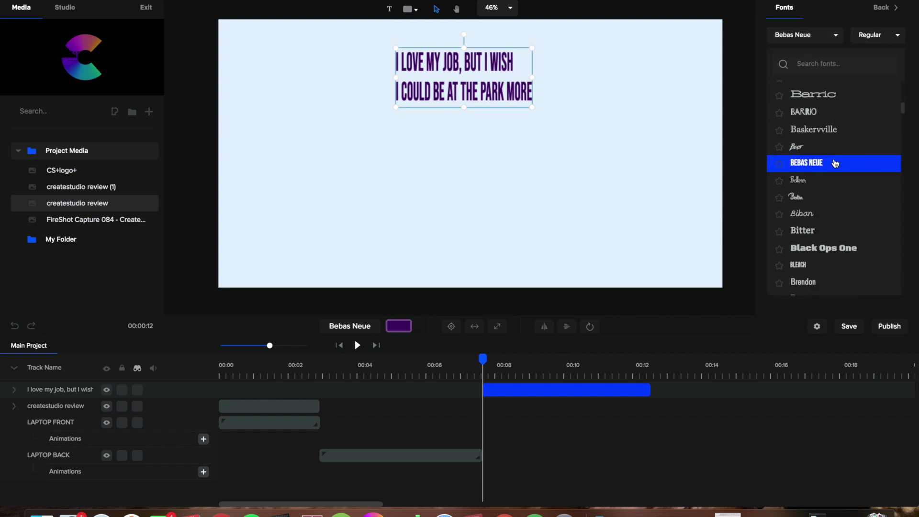
{"action": "left_click", "coordinate": [869, 38]}
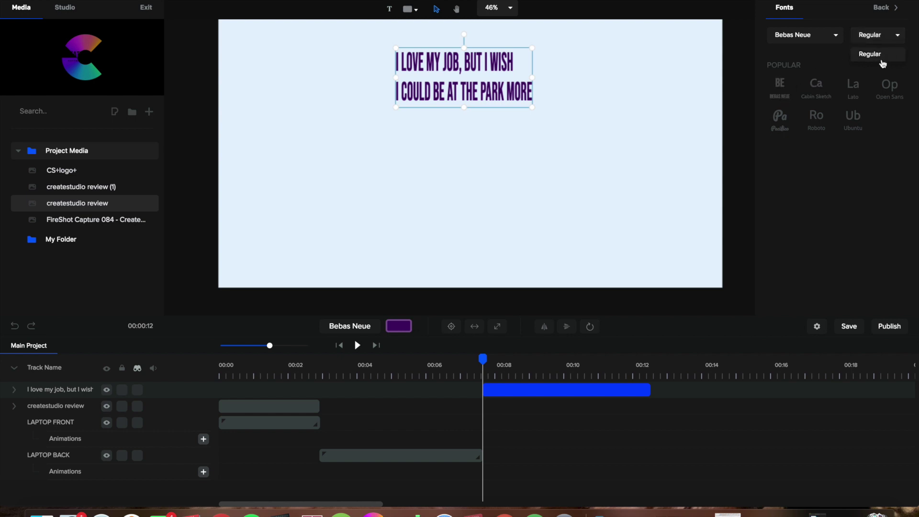
{"action": "left_click", "coordinate": [841, 17]}
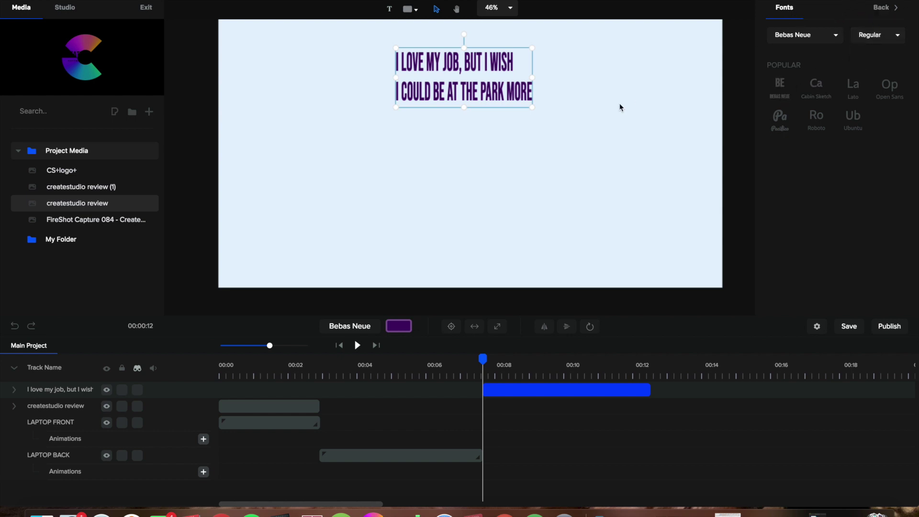
Step: Centre-align the caption's two lines
{"action": "left_click", "coordinate": [505, 93]}
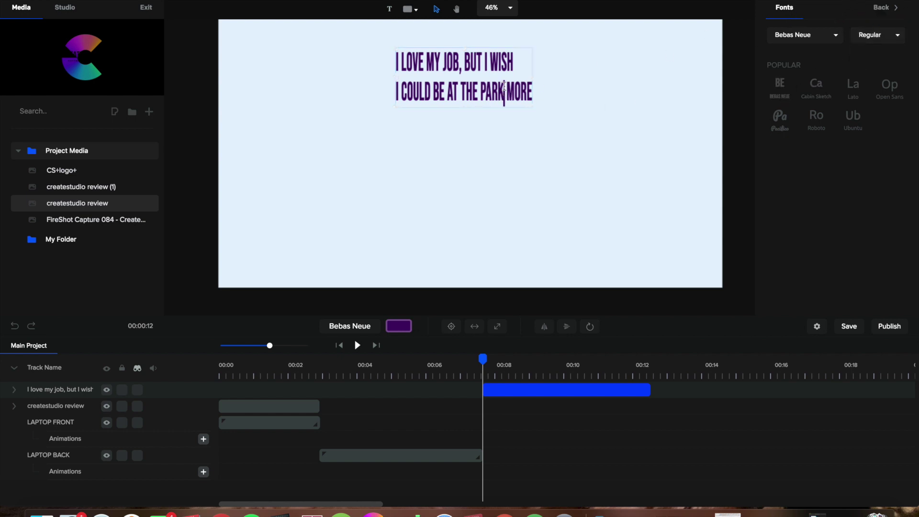
{"action": "double_click", "coordinate": [501, 63]}
{"action": "left_click", "coordinate": [902, 11]}
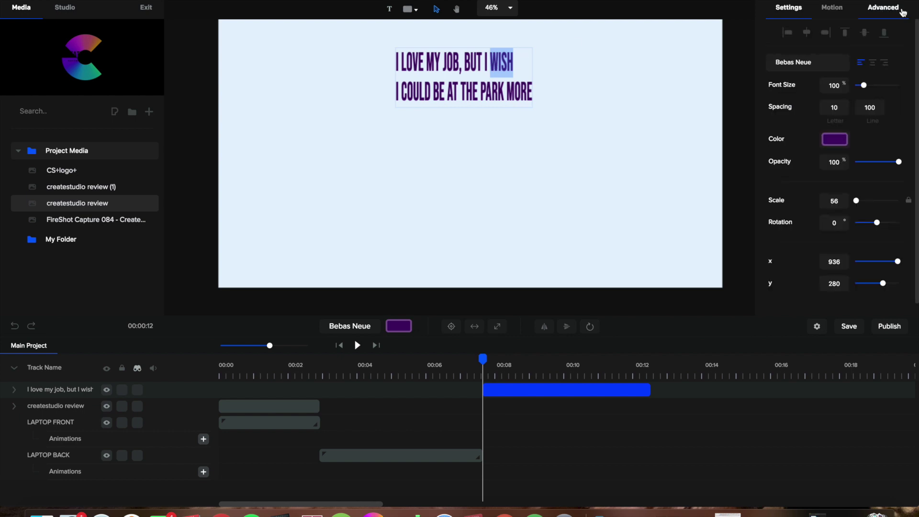
{"action": "left_click", "coordinate": [873, 63]}
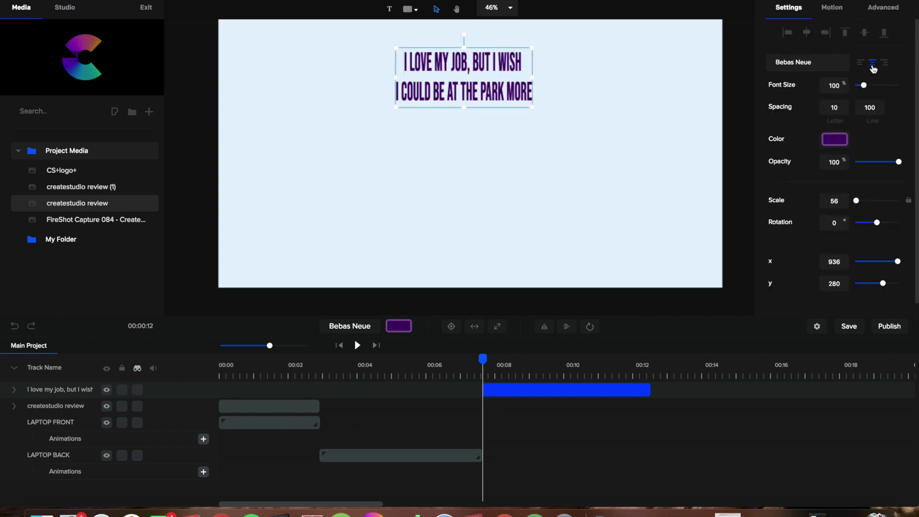
Step: Enlarge the caption and reposition it lower and to the left on the canvas
{"action": "left_click", "coordinate": [521, 92]}
{"action": "left_click", "coordinate": [531, 76]}
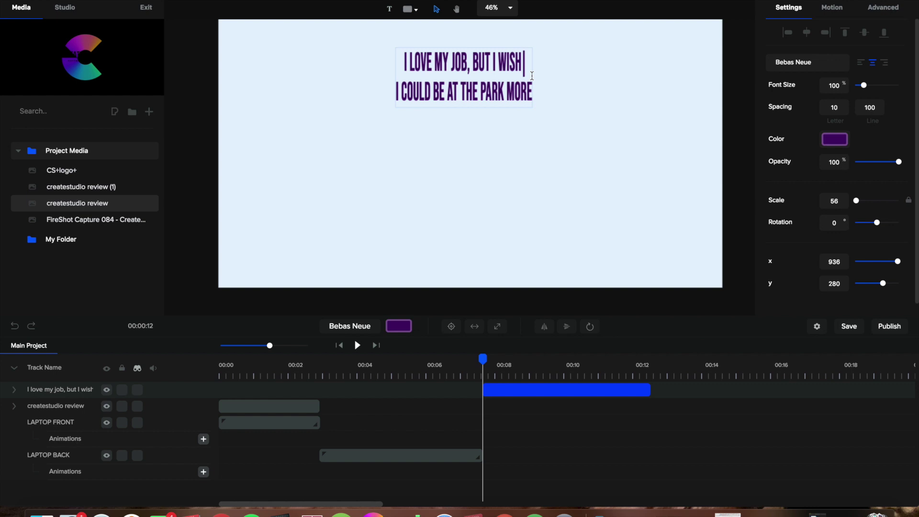
{"action": "left_click", "coordinate": [534, 80]}
{"action": "left_click_drag", "start_coordinate": [529, 81], "coordinate": [657, 108]}
{"action": "left_click_drag", "start_coordinate": [487, 117], "coordinate": [382, 117]}
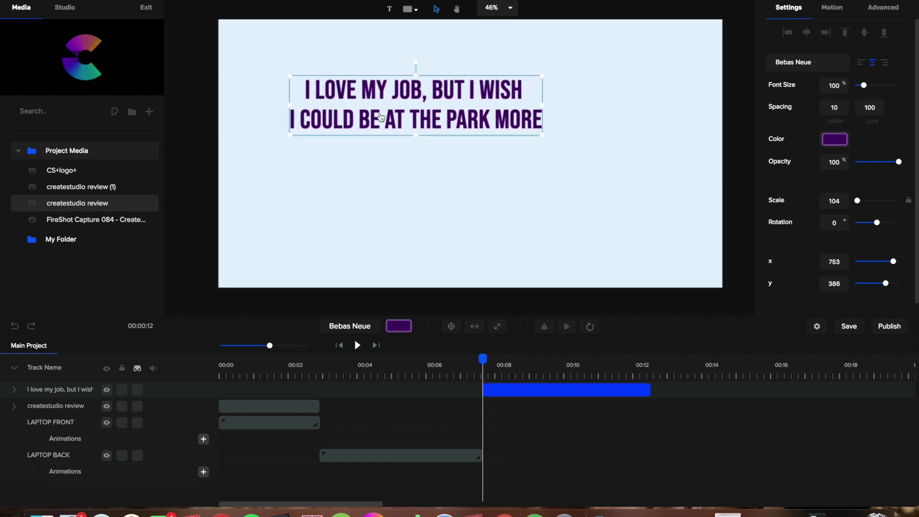
{"action": "left_click_drag", "start_coordinate": [544, 137], "coordinate": [502, 202]}
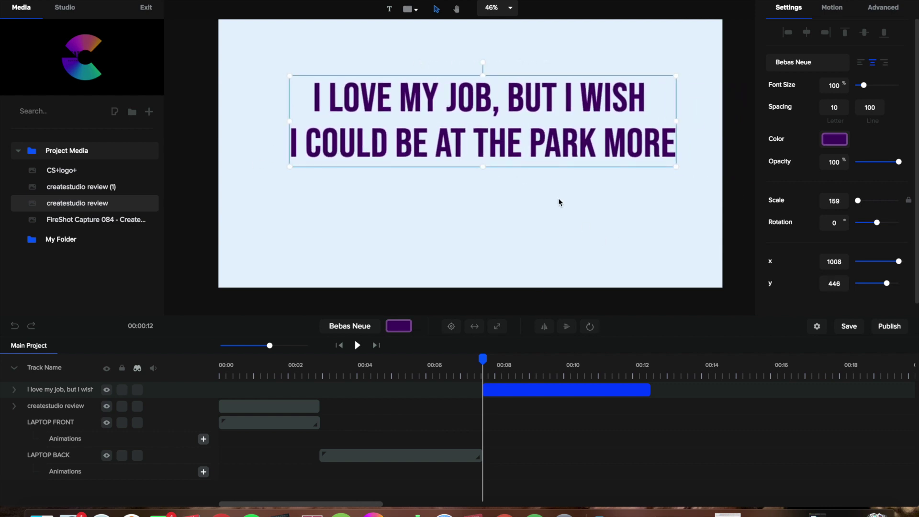
Step: Set the caption to scale 176 and centre it on the canvas at x 960, y 540
{"action": "left_click", "coordinate": [451, 327]}
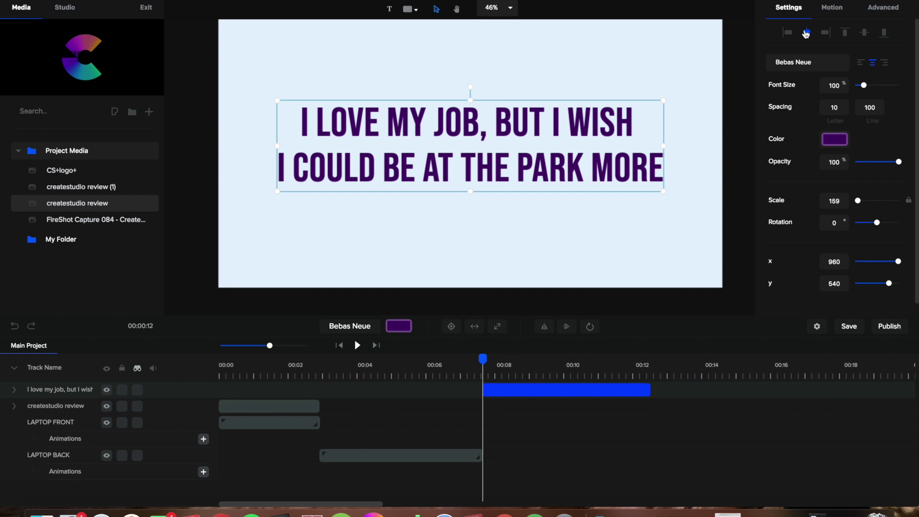
{"action": "left_click", "coordinate": [825, 33]}
{"action": "left_click", "coordinate": [846, 32]}
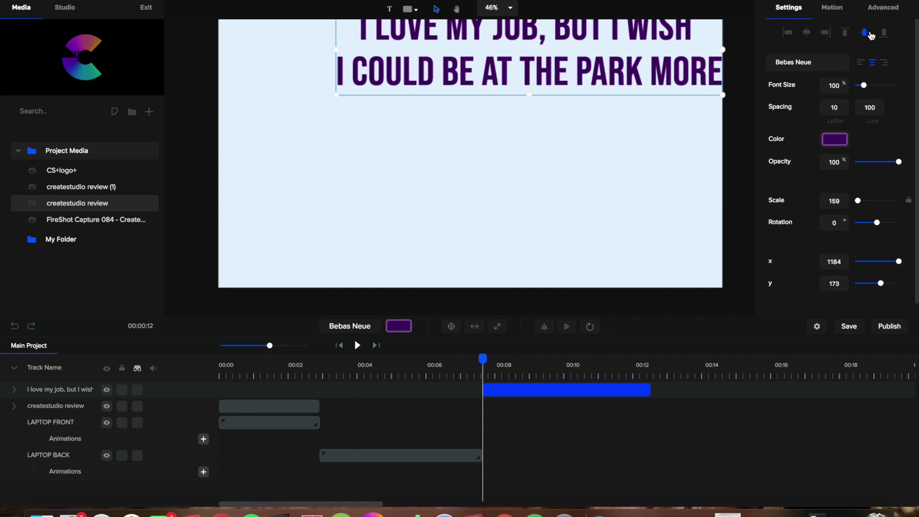
{"action": "left_click", "coordinate": [870, 35]}
{"action": "left_click", "coordinate": [884, 33]}
{"action": "left_click", "coordinate": [453, 327]}
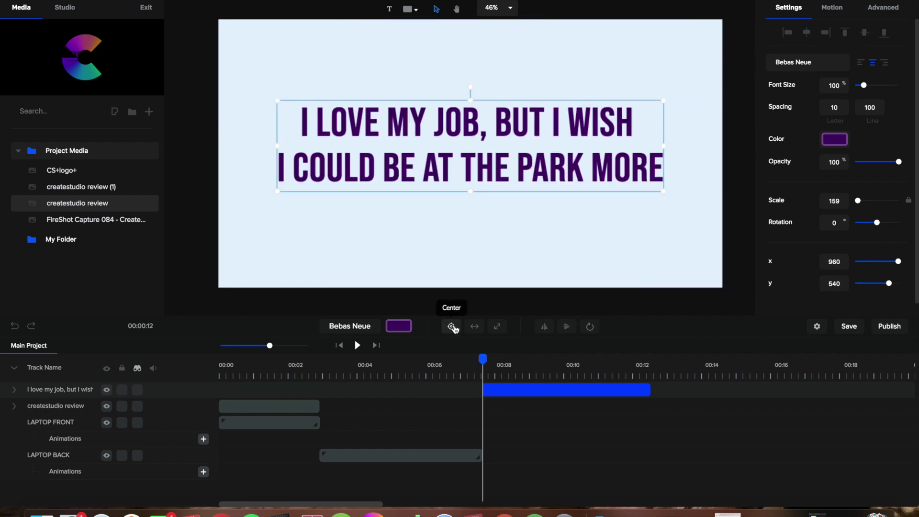
{"action": "left_click", "coordinate": [480, 329]}
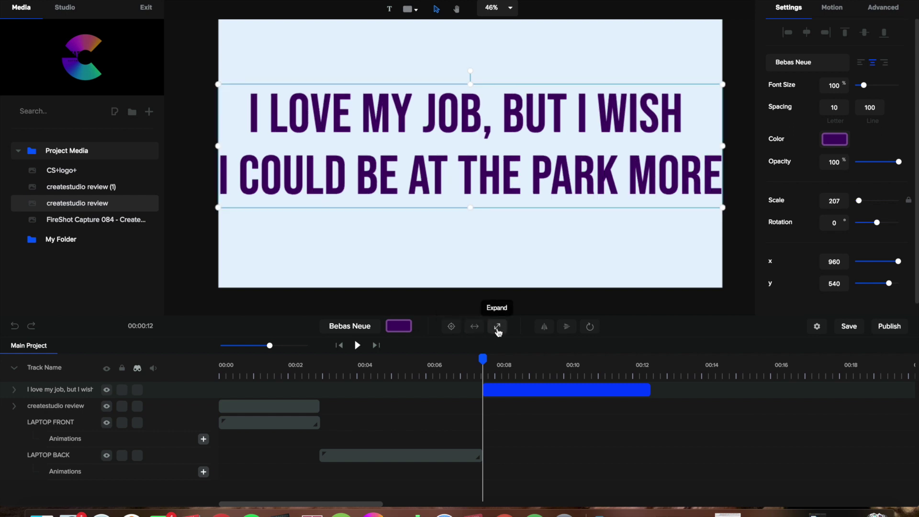
{"action": "left_click", "coordinate": [498, 326]}
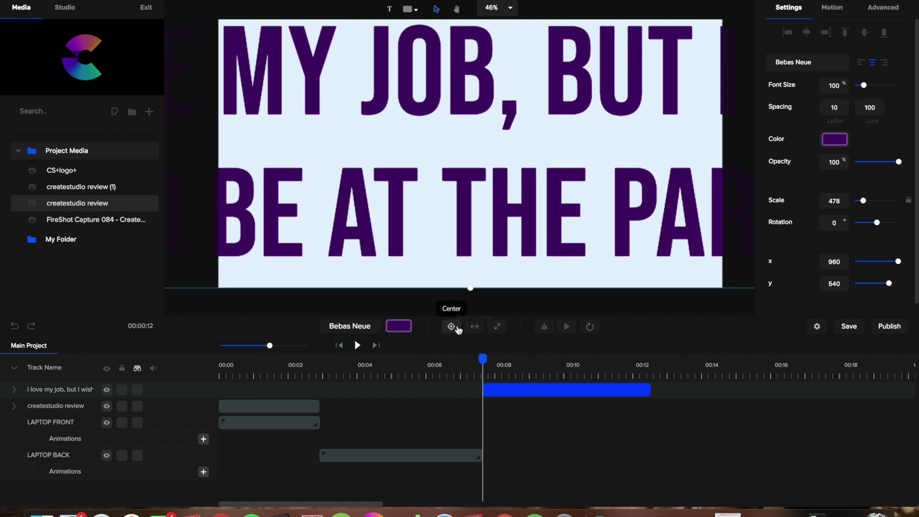
{"action": "left_click", "coordinate": [481, 331]}
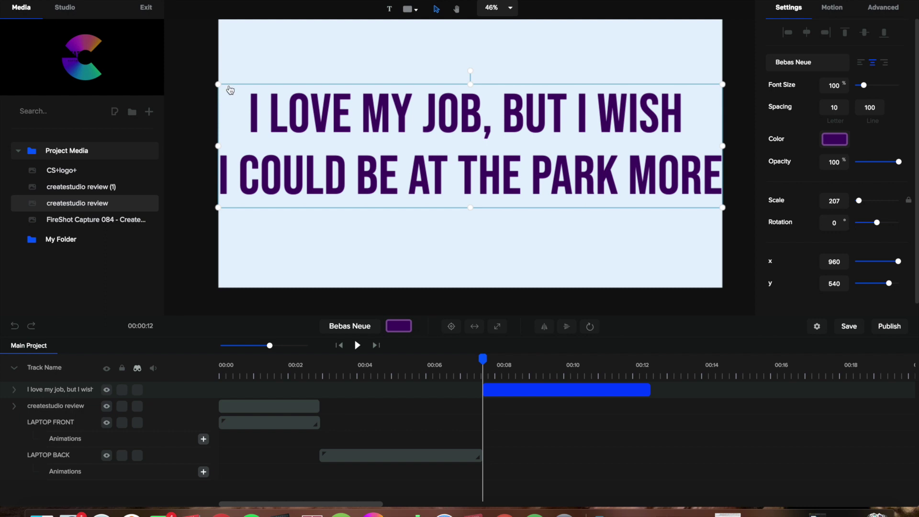
{"action": "left_click_drag", "start_coordinate": [218, 83], "coordinate": [283, 113]}
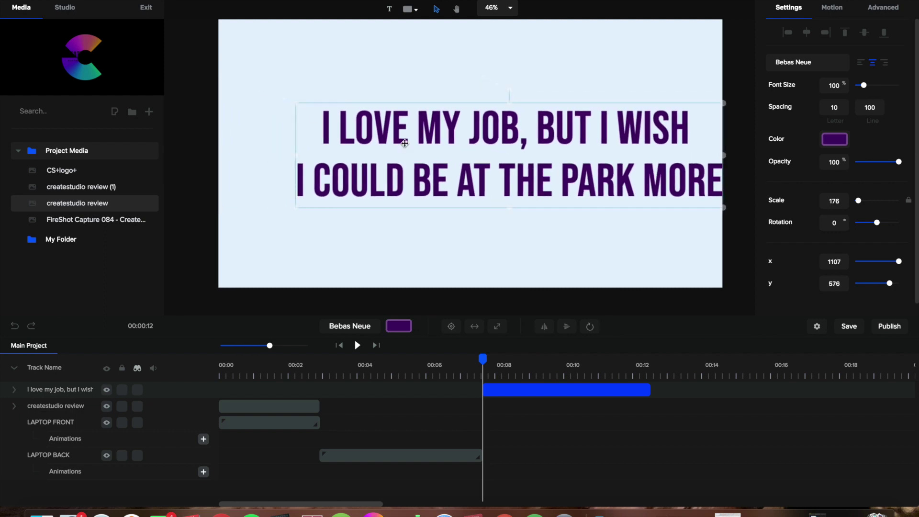
{"action": "left_click_drag", "start_coordinate": [411, 153], "coordinate": [357, 158]}
{"action": "left_click", "coordinate": [451, 326]}
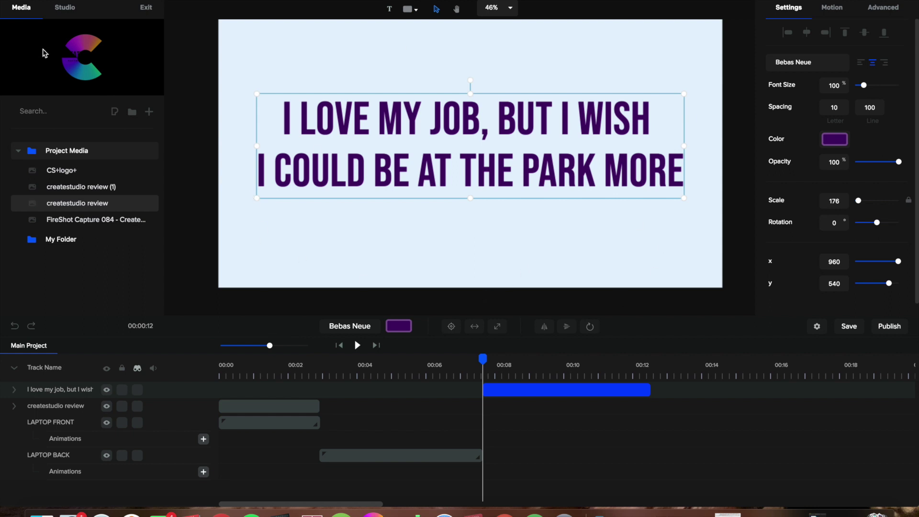
Step: Browse the In, In & Out and Fx transition categories in the asset library
{"action": "left_click", "coordinate": [59, 8]}
{"action": "left_click", "coordinate": [65, 10]}
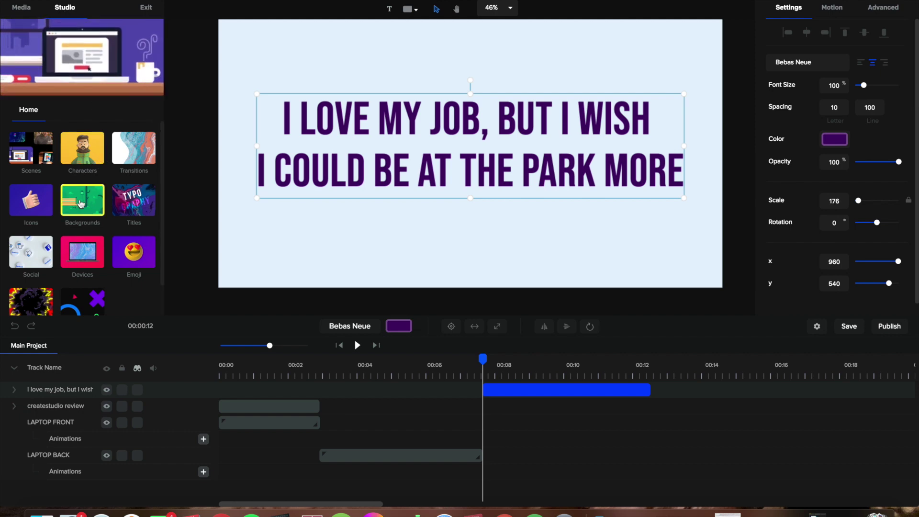
{"action": "left_click", "coordinate": [134, 148]}
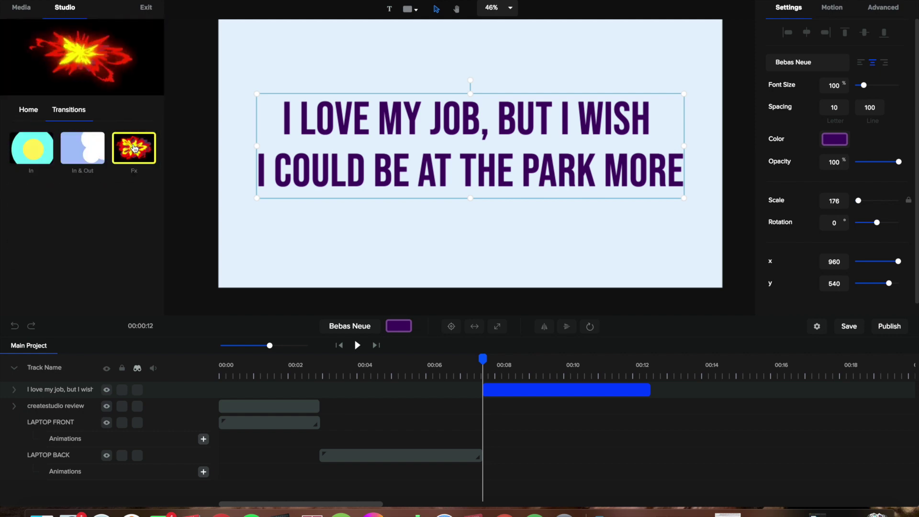
{"action": "left_click", "coordinate": [45, 155]}
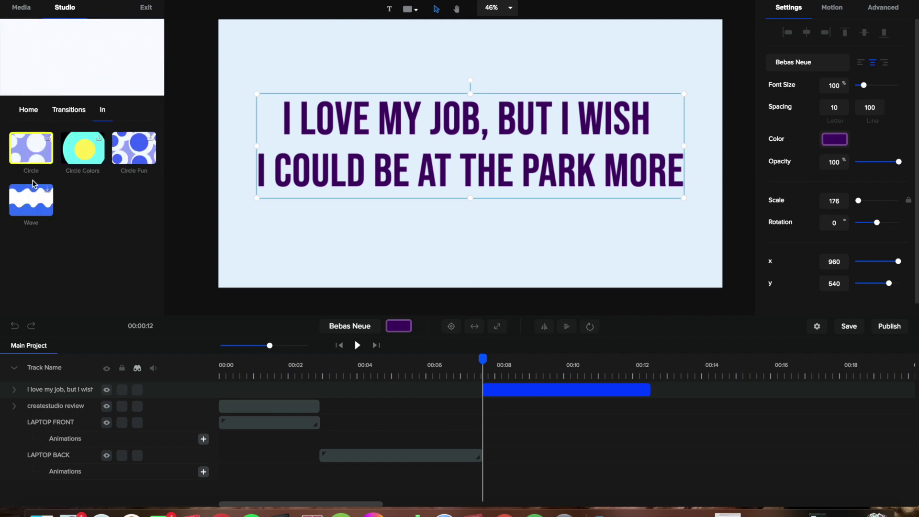
{"action": "left_click", "coordinate": [82, 112]}
{"action": "left_click", "coordinate": [83, 148]}
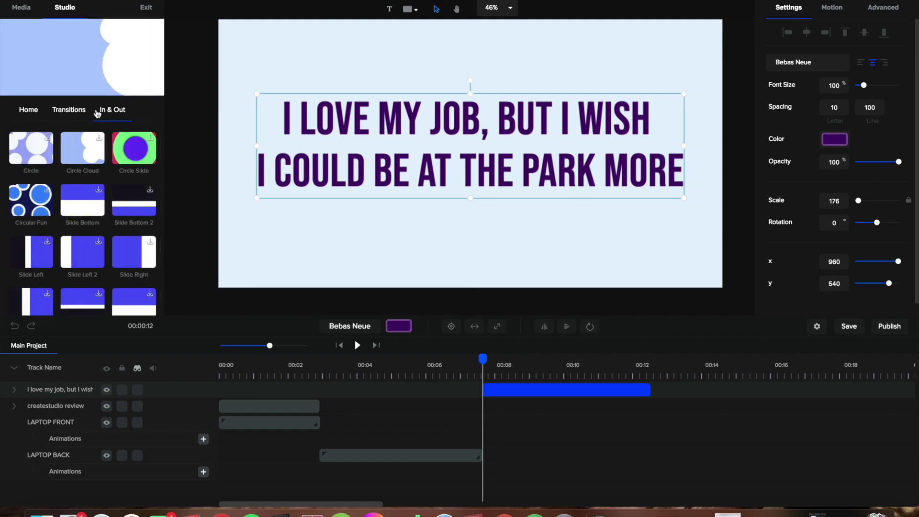
{"action": "left_click", "coordinate": [81, 112]}
{"action": "left_click", "coordinate": [139, 151]}
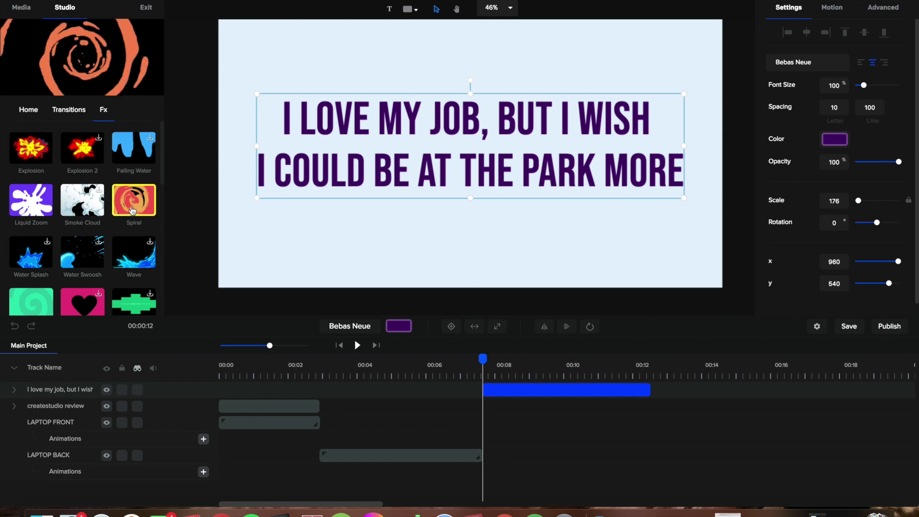
Step: Download the Wave transition and add m-transition-1 to the timeline
{"action": "scroll", "coordinate": [32, 292], "scroll_direction": "down", "scroll_amount": 1}
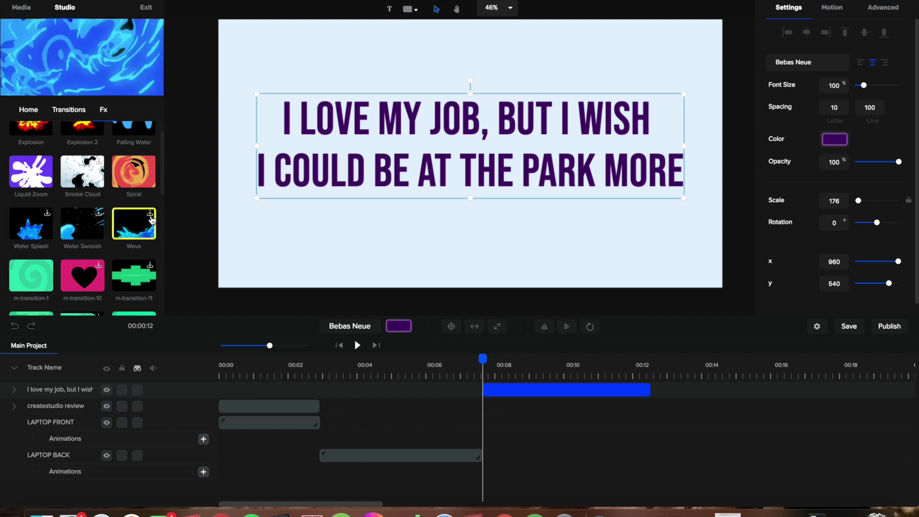
{"action": "left_click", "coordinate": [137, 230]}
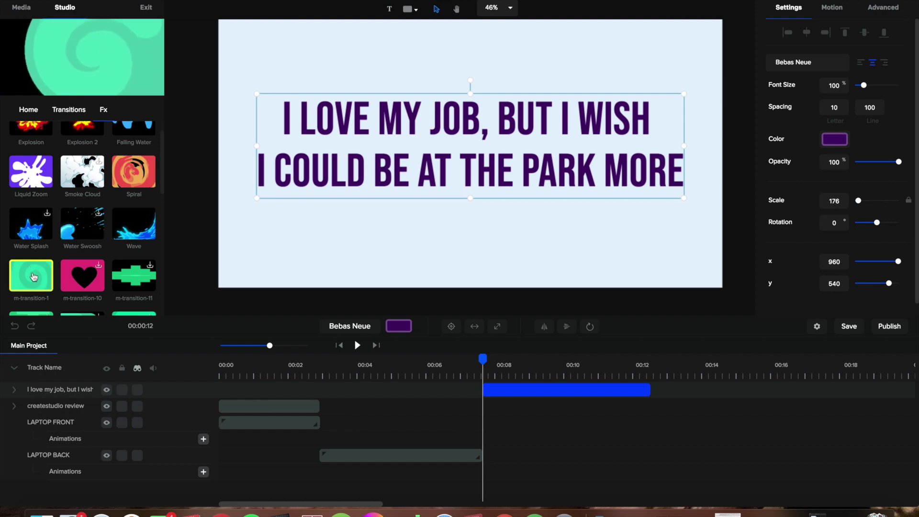
{"action": "left_click_drag", "start_coordinate": [33, 270], "coordinate": [493, 218]}
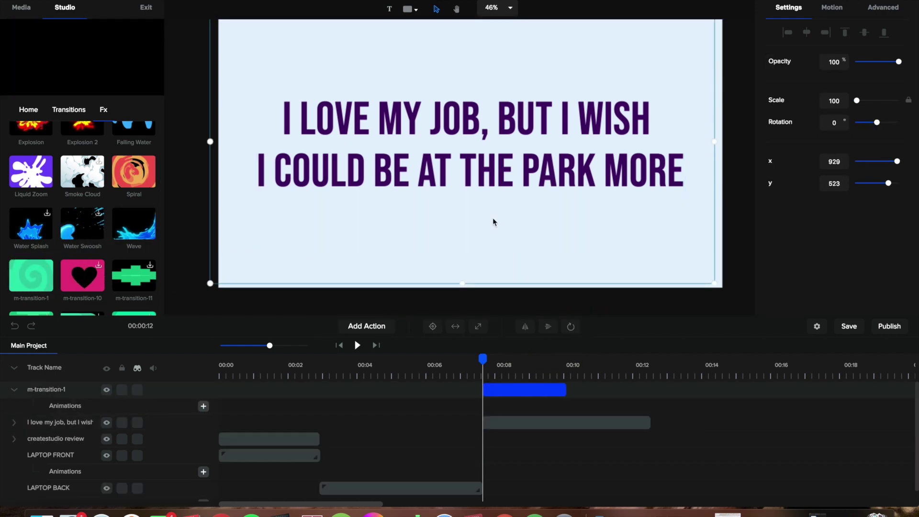
Step: Move the caption track above m-transition-1 and trim the caption clip to end near 00:10
{"action": "left_click", "coordinate": [357, 346]}
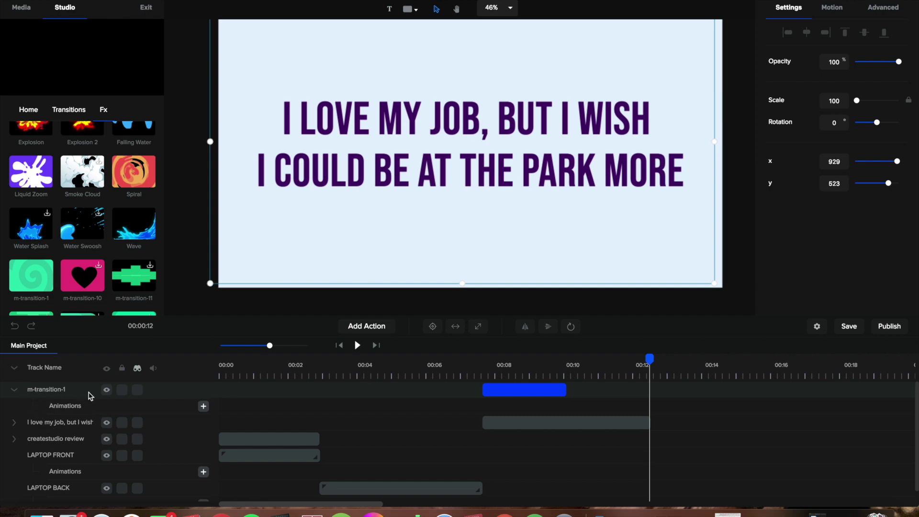
{"action": "left_click_drag", "start_coordinate": [14, 426], "coordinate": [18, 396]}
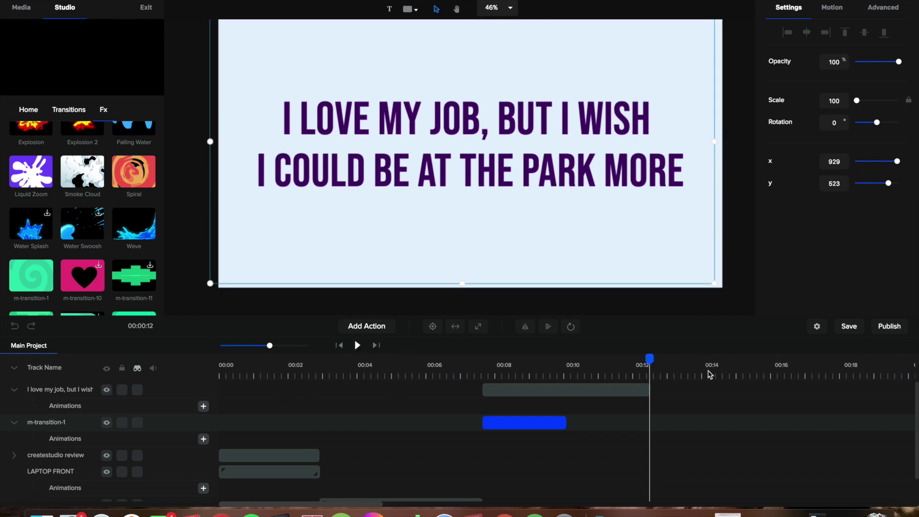
{"action": "left_click_drag", "start_coordinate": [651, 360], "coordinate": [468, 360]}
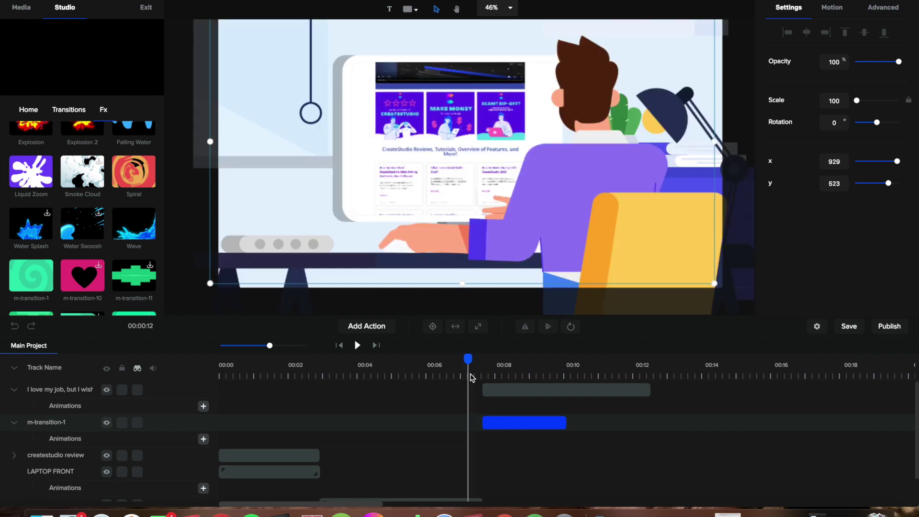
{"action": "left_click", "coordinate": [358, 347]}
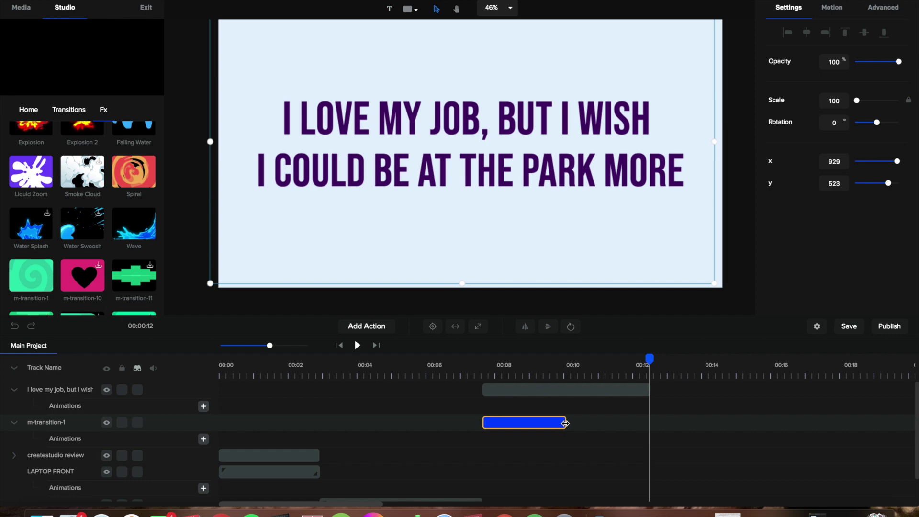
{"action": "left_click_drag", "start_coordinate": [640, 390], "coordinate": [568, 398]}
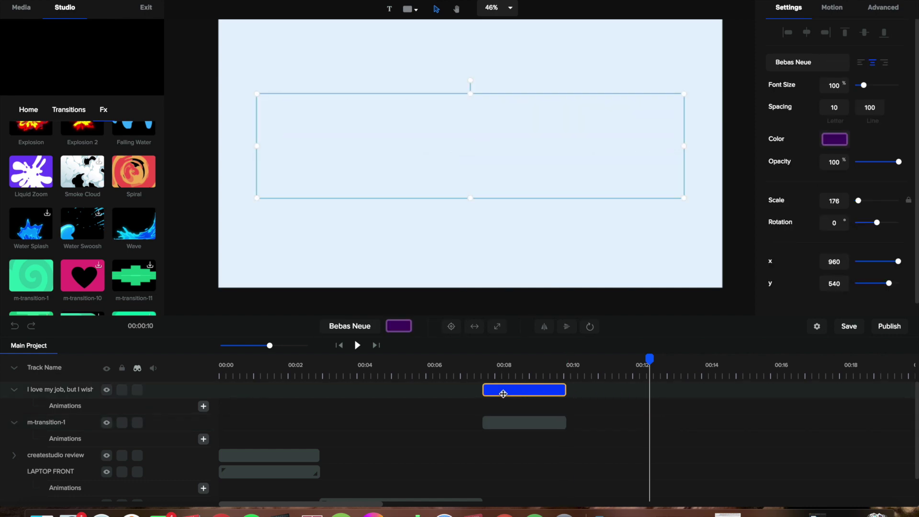
{"action": "left_click", "coordinate": [526, 409]}
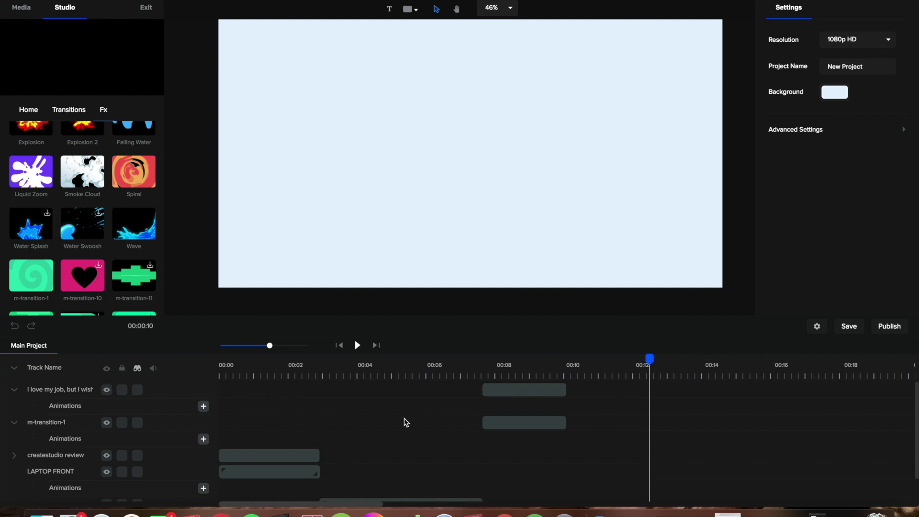
{"action": "left_click_drag", "start_coordinate": [649, 358], "coordinate": [203, 374]}
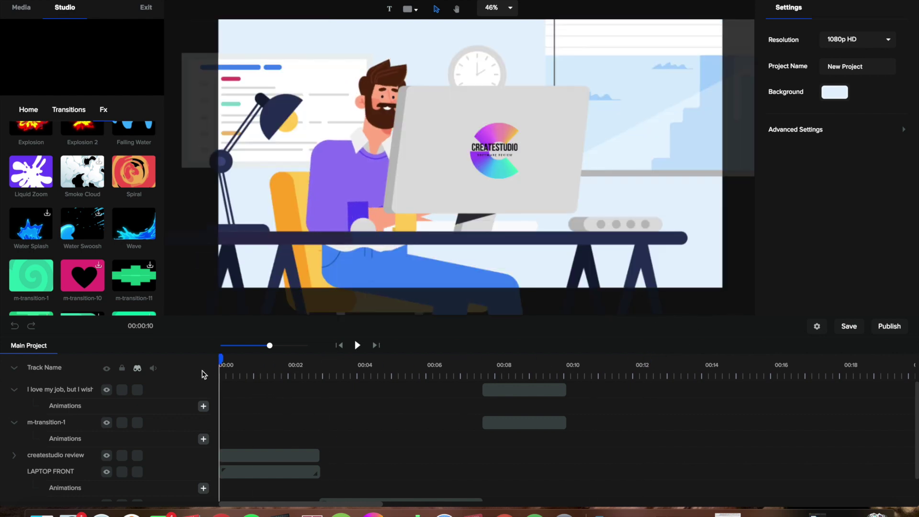
{"action": "left_click", "coordinate": [355, 346]}
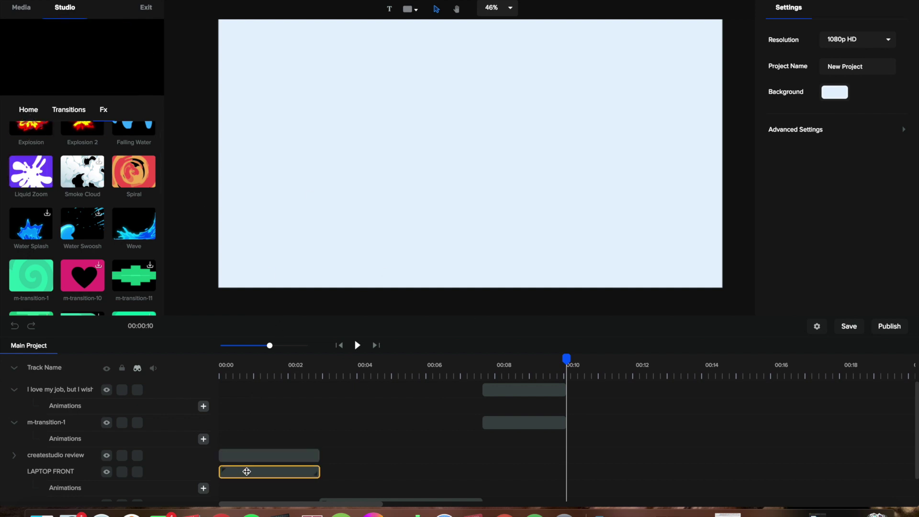
{"action": "left_click", "coordinate": [243, 458]}
{"action": "left_click", "coordinate": [356, 346]}
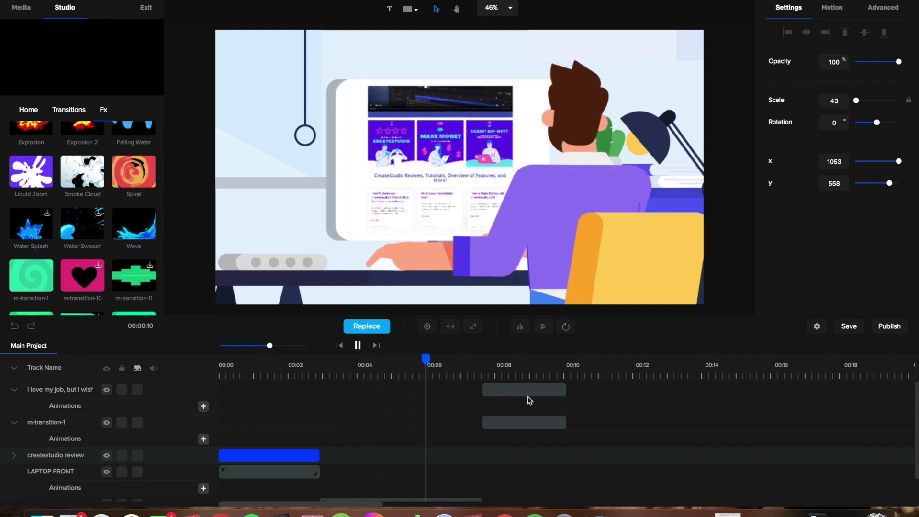
{"action": "key", "text": "space"}
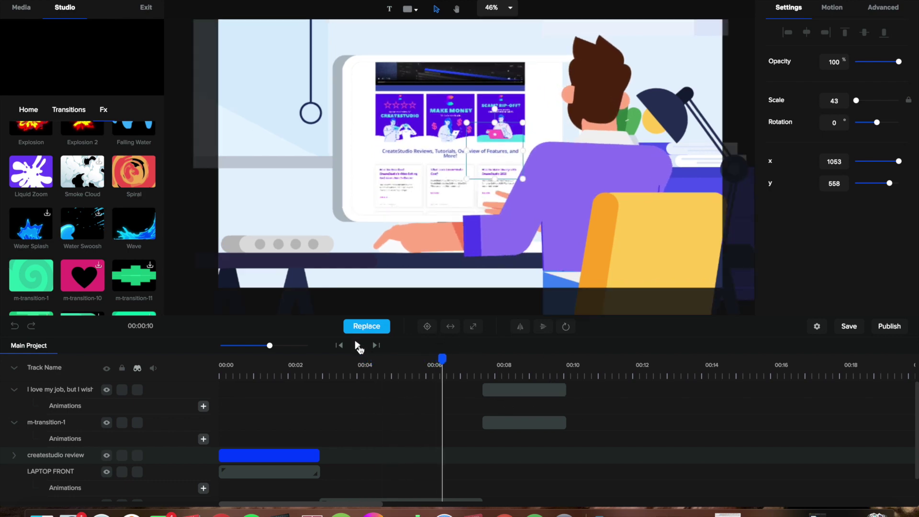
{"action": "left_click", "coordinate": [358, 345]}
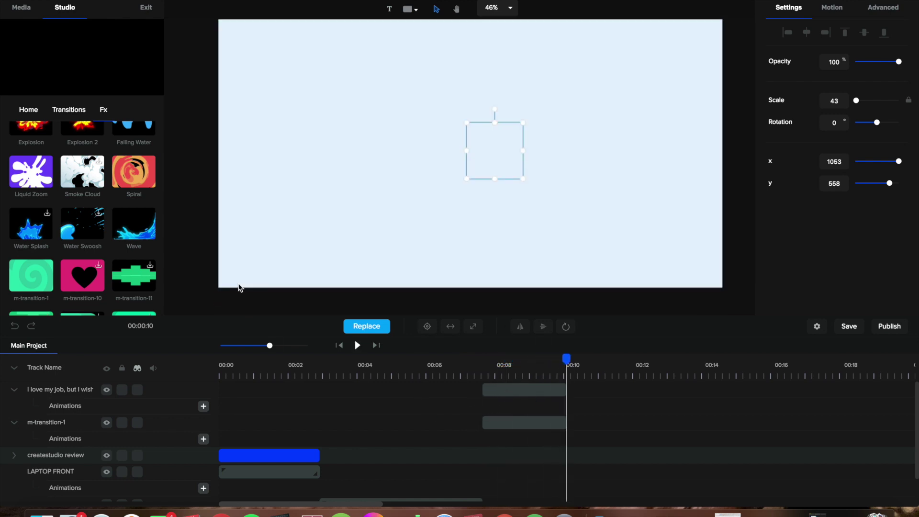
Step: Drag Nature Park from Backgrounds > Supreme onto the stage
{"action": "left_click", "coordinate": [28, 113]}
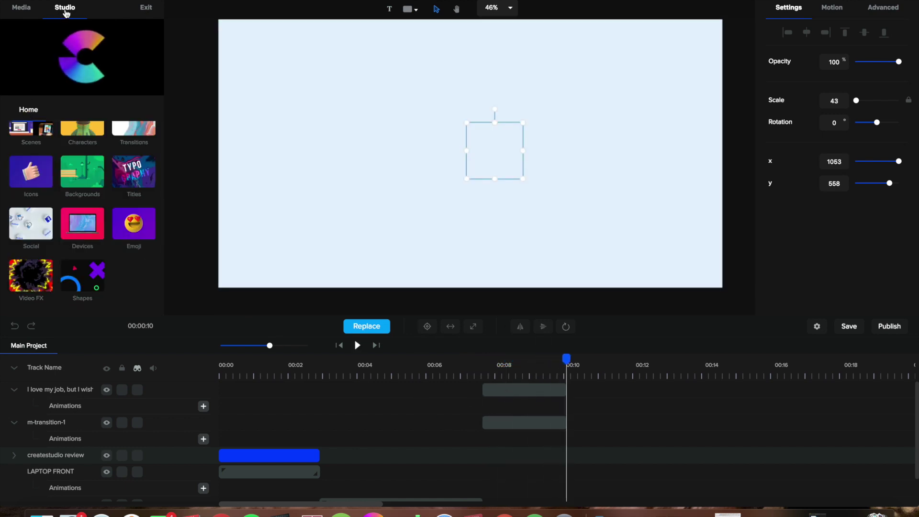
{"action": "scroll", "coordinate": [91, 175], "scroll_direction": "up", "scroll_amount": 1}
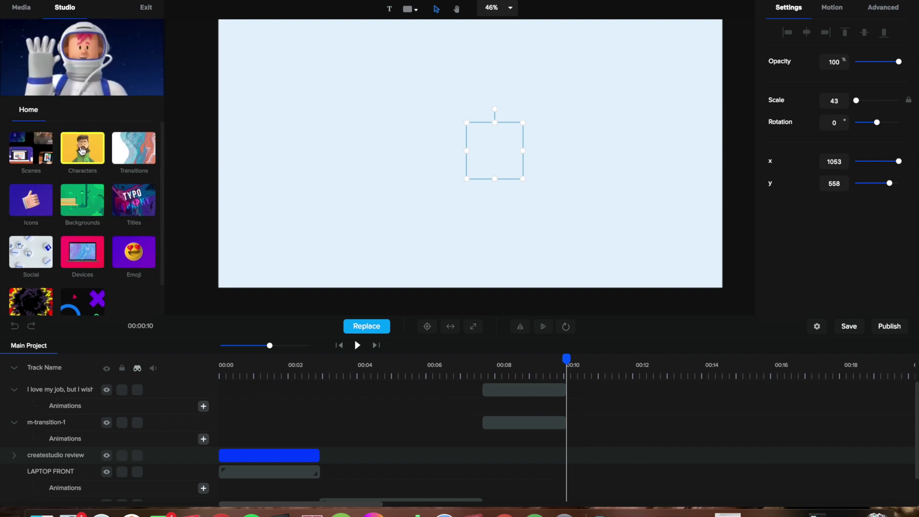
{"action": "left_click", "coordinate": [82, 201]}
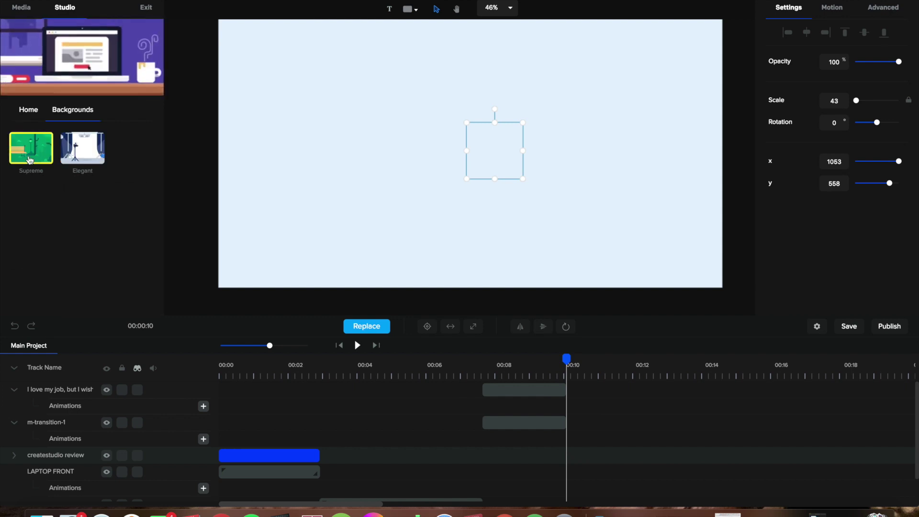
{"action": "left_click", "coordinate": [51, 160]}
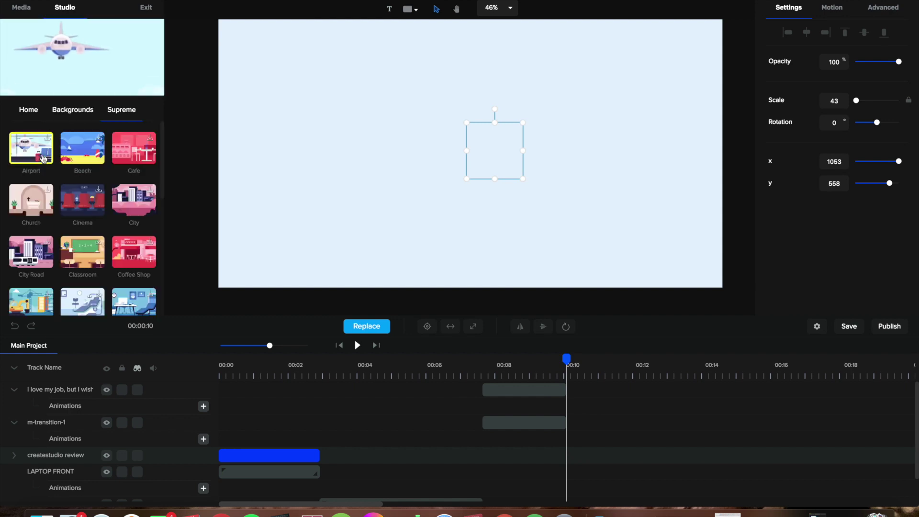
{"action": "scroll", "coordinate": [80, 294], "scroll_direction": "down", "scroll_amount": 3}
{"action": "scroll", "coordinate": [79, 294], "scroll_direction": "down", "scroll_amount": 5}
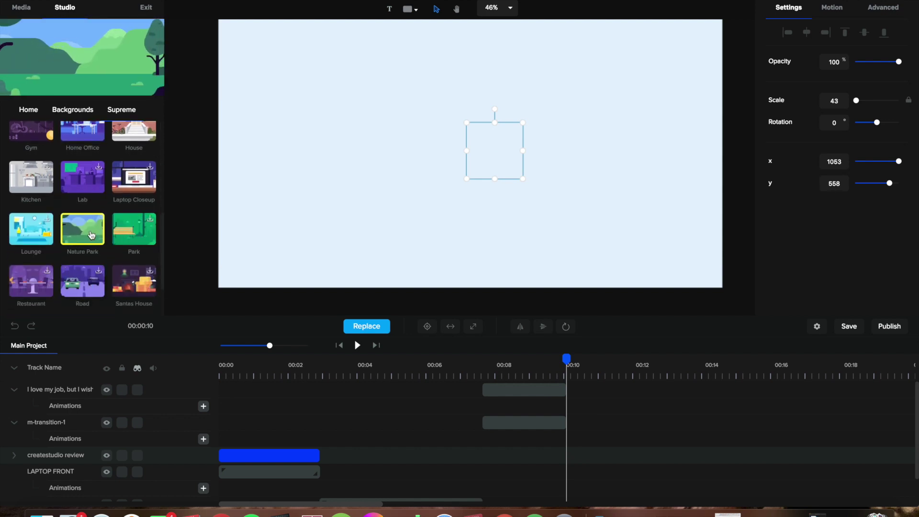
{"action": "left_click_drag", "start_coordinate": [204, 201], "coordinate": [336, 183]}
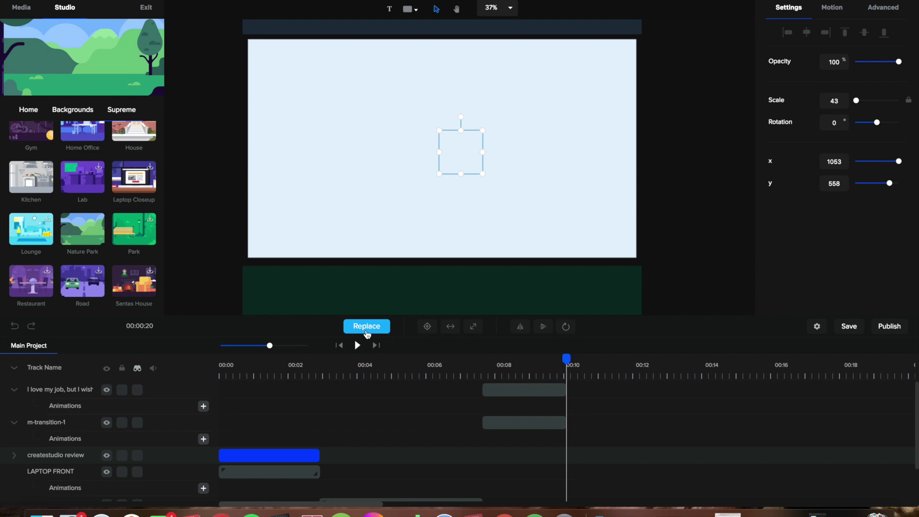
Step: Centre the Nature Park scene, start its clip at 00:10, and preview it to about 00:15
{"action": "left_click", "coordinate": [427, 327]}
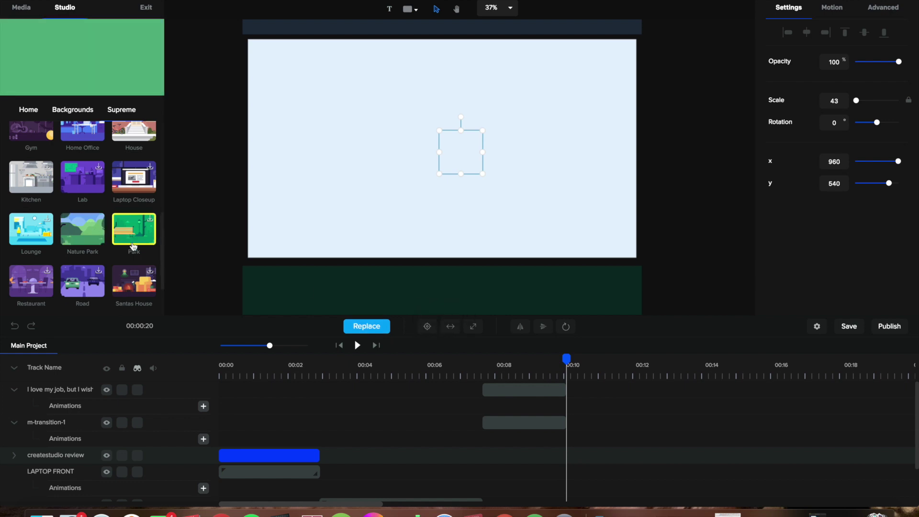
{"action": "scroll", "coordinate": [438, 493], "scroll_direction": "down", "scroll_amount": 2}
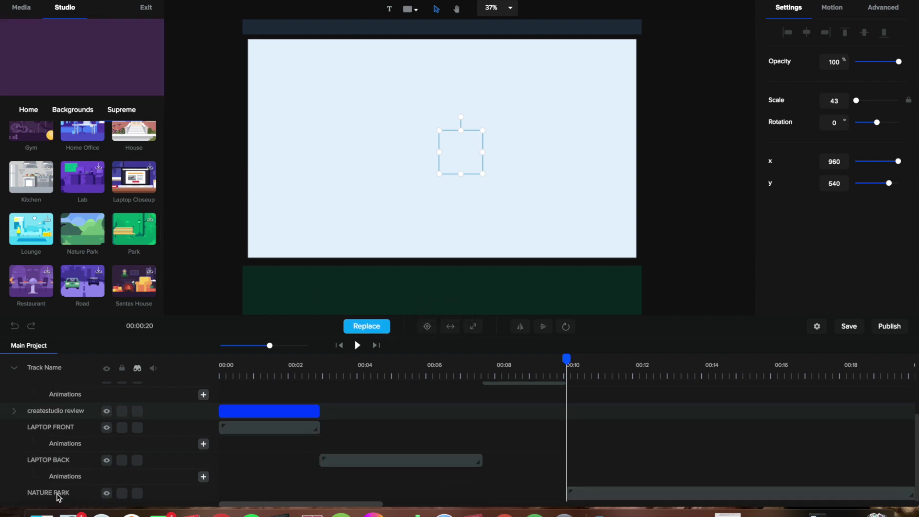
{"action": "scroll", "coordinate": [69, 462], "scroll_direction": "up", "scroll_amount": 2}
{"action": "scroll", "coordinate": [69, 462], "scroll_direction": "down", "scroll_amount": 2}
{"action": "scroll", "coordinate": [833, 483], "scroll_direction": "right", "scroll_amount": 5}
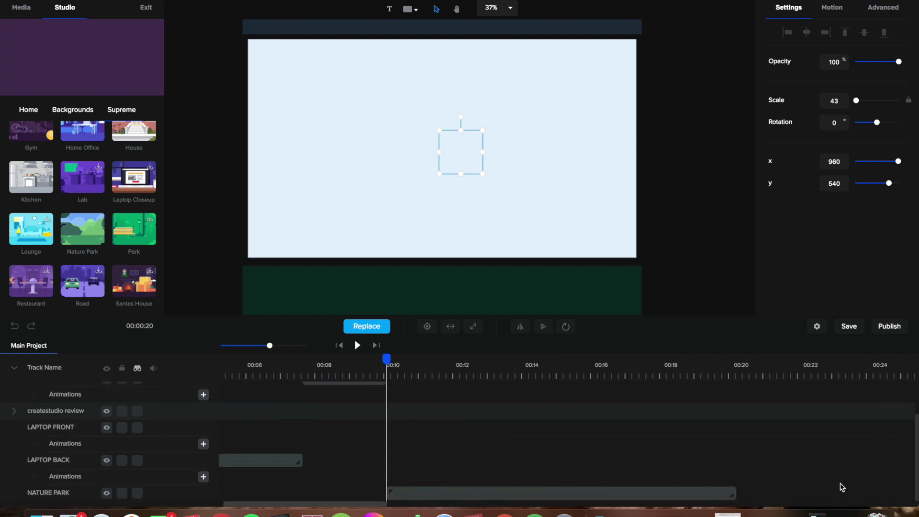
{"action": "mouse_move", "coordinate": [736, 491]}
{"action": "left_mouse_down"}
{"action": "mouse_move", "coordinate": [617, 493]}
{"action": "mouse_move", "coordinate": [742, 495]}
{"action": "left_mouse_up"}
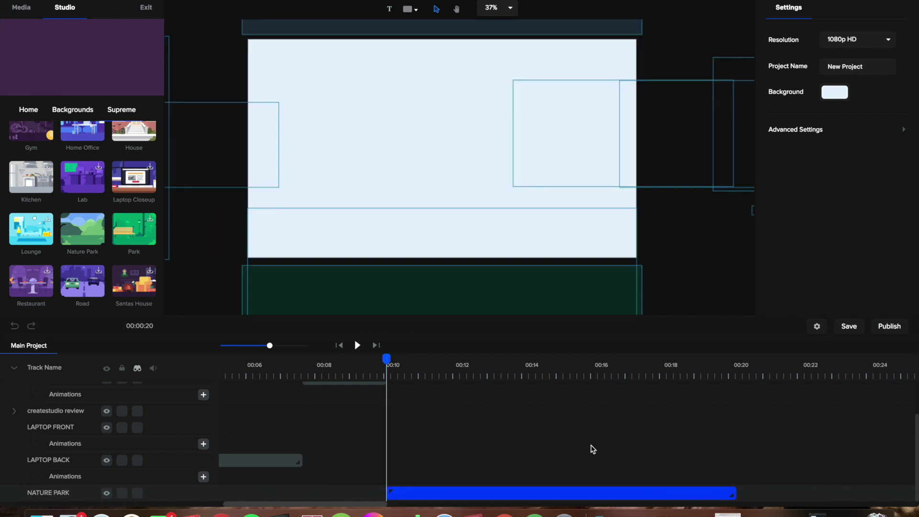
{"action": "scroll", "coordinate": [592, 449], "scroll_direction": "up", "scroll_amount": 2}
{"action": "scroll", "coordinate": [592, 448], "scroll_direction": "down", "scroll_amount": 2}
{"action": "left_click", "coordinate": [355, 345]}
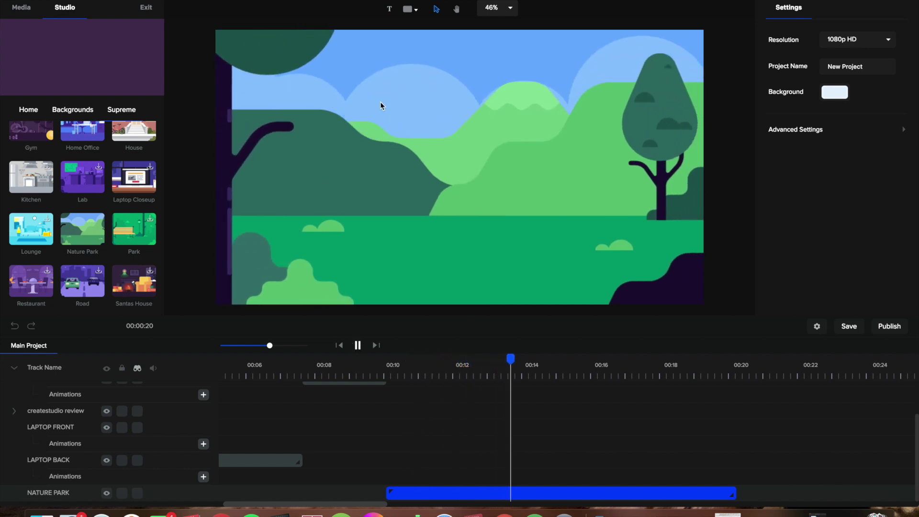
{"action": "left_click", "coordinate": [390, 9]}
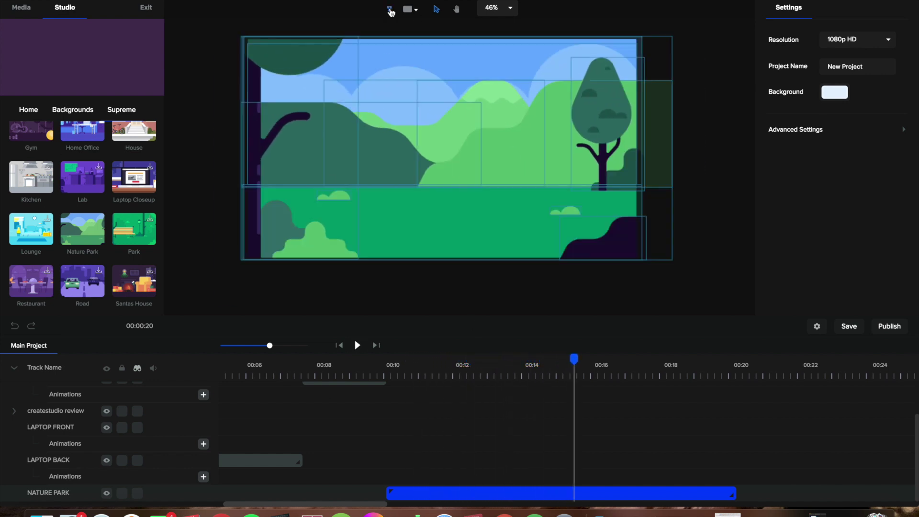
Step: Add a text object reading 'AND LOOK! NOW I AM!' and move it to the upper left
{"action": "left_click", "coordinate": [390, 11]}
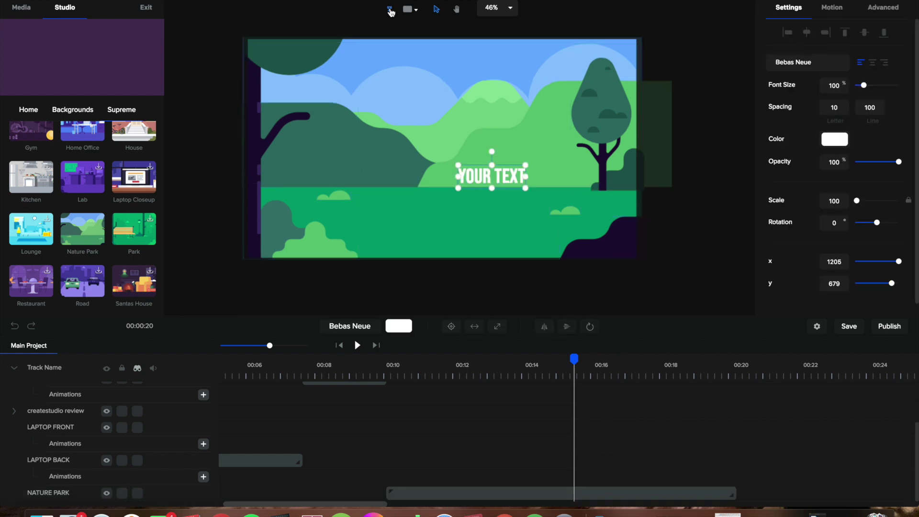
{"action": "triple_click", "coordinate": [483, 178]}
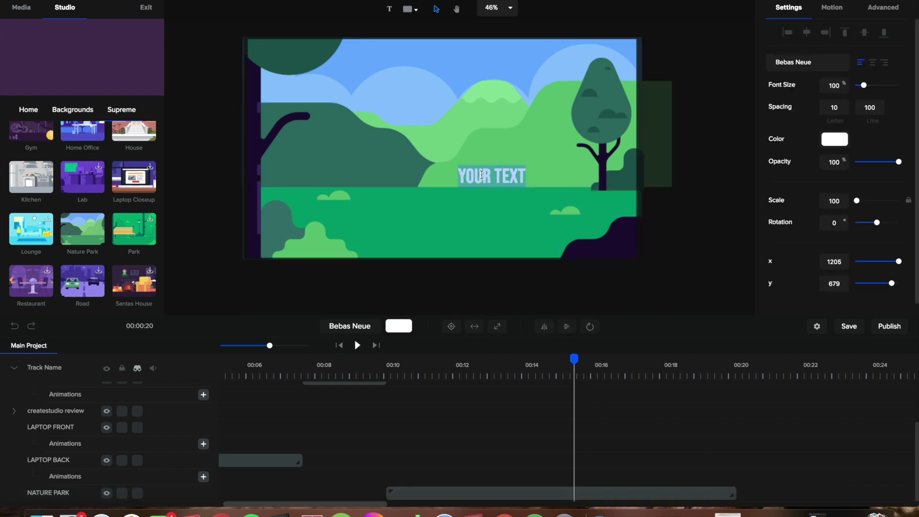
{"action": "type", "text": "AND LO"}
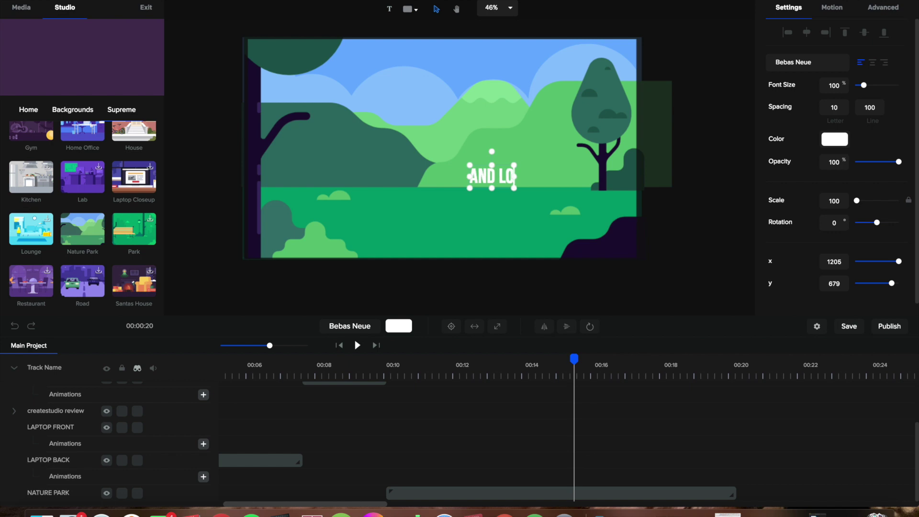
{"action": "type", "text": "OK! NOW I AM!"}
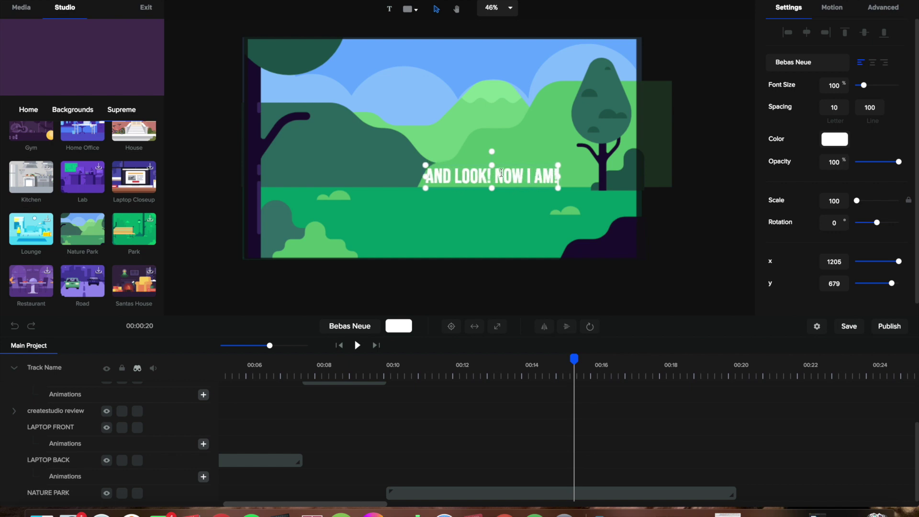
{"action": "mouse_move", "coordinate": [494, 158]}
{"action": "left_mouse_down"}
{"action": "mouse_move", "coordinate": [481, 144]}
{"action": "mouse_move", "coordinate": [498, 139]}
{"action": "mouse_move", "coordinate": [453, 148]}
{"action": "mouse_move", "coordinate": [479, 129]}
{"action": "mouse_move", "coordinate": [453, 148]}
{"action": "mouse_move", "coordinate": [466, 130]}
{"action": "mouse_move", "coordinate": [491, 141]}
{"action": "left_mouse_up"}
{"action": "left_click_drag", "start_coordinate": [524, 179], "coordinate": [422, 85]}
Step: Change the 'AND LOOK! NOW I AM!' caption colour to purple
{"action": "left_click", "coordinate": [839, 142]}
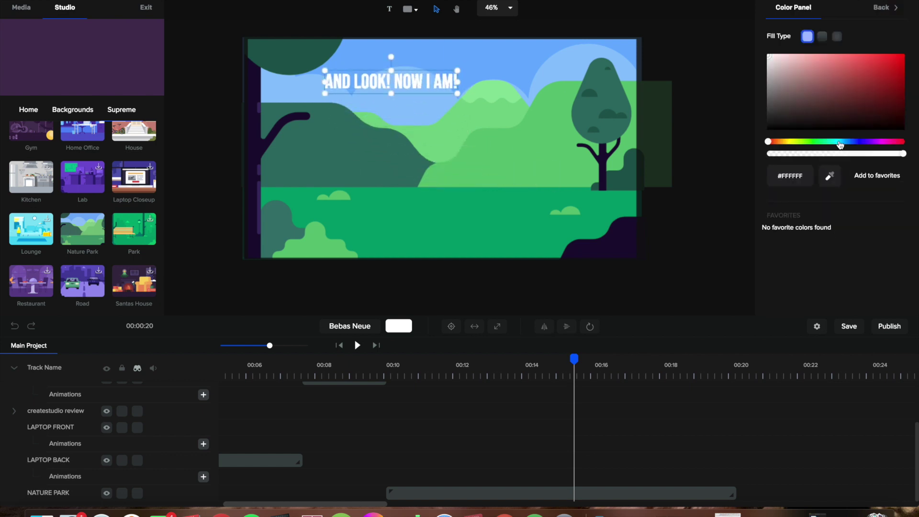
{"action": "left_click", "coordinate": [897, 87]}
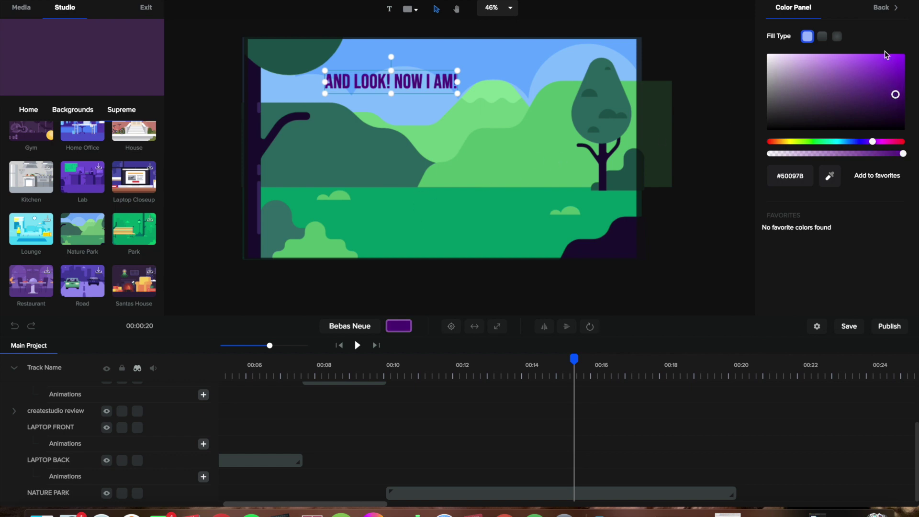
{"action": "left_click", "coordinate": [392, 86]}
{"action": "left_click", "coordinate": [447, 186]}
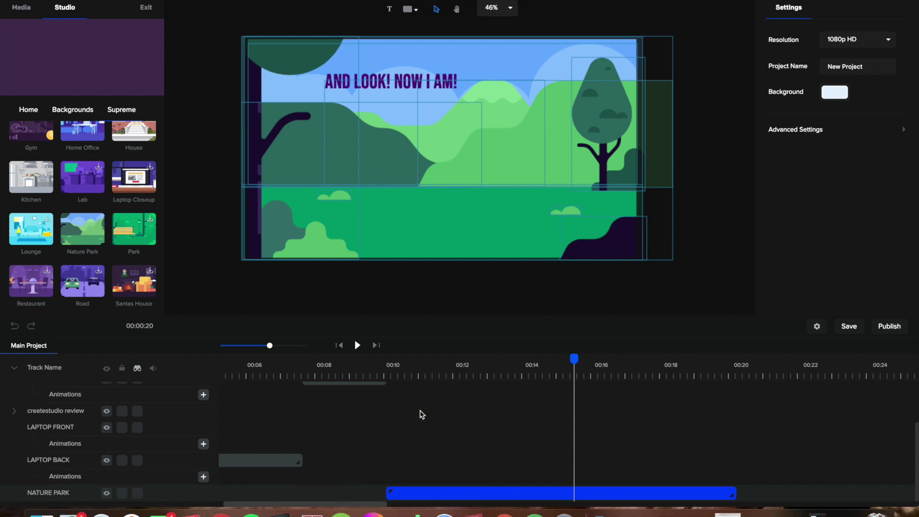
Step: Keep Bebas Neue, raise the caption's font size to 113%, and show its Motion animations
{"action": "left_click", "coordinate": [311, 492]}
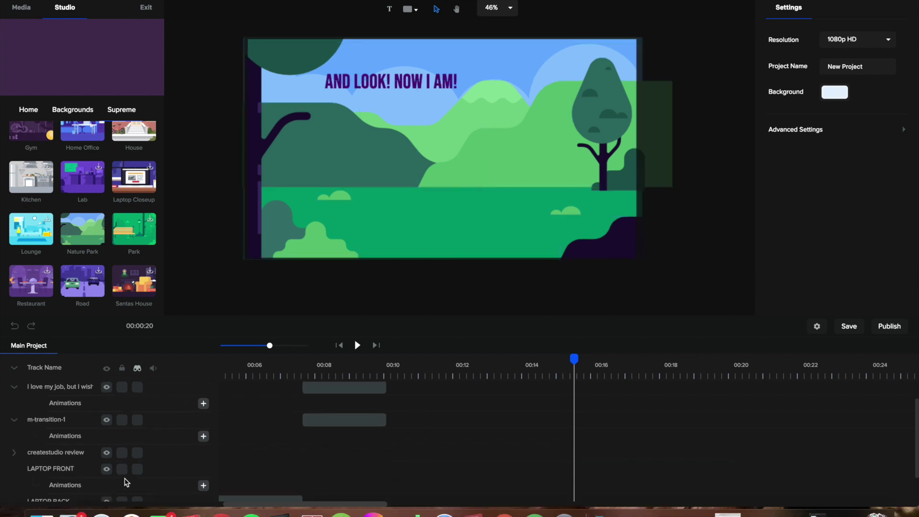
{"action": "scroll", "coordinate": [98, 473], "scroll_direction": "up", "scroll_amount": 3}
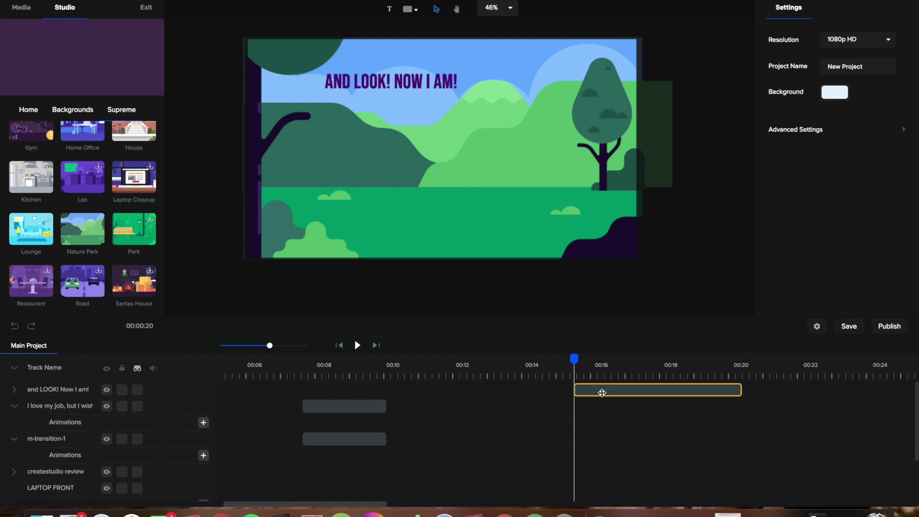
{"action": "left_click", "coordinate": [601, 390]}
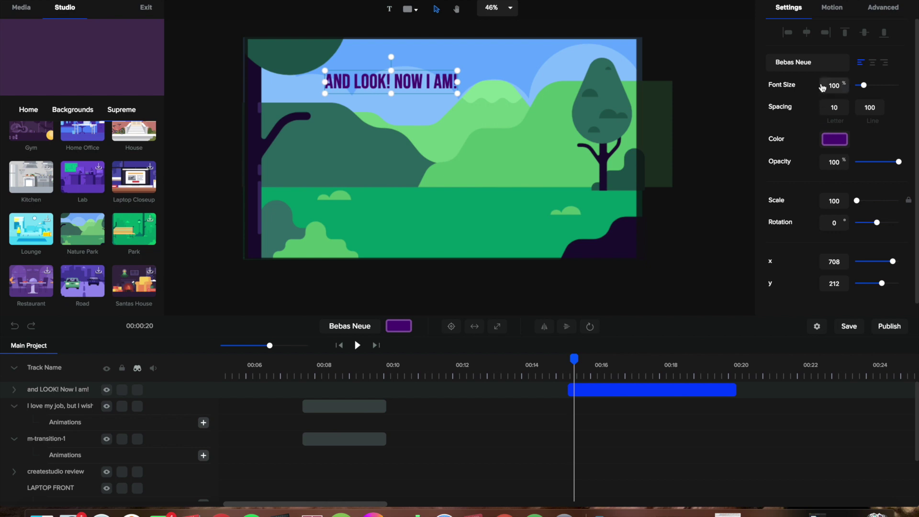
{"action": "left_click", "coordinate": [825, 65]}
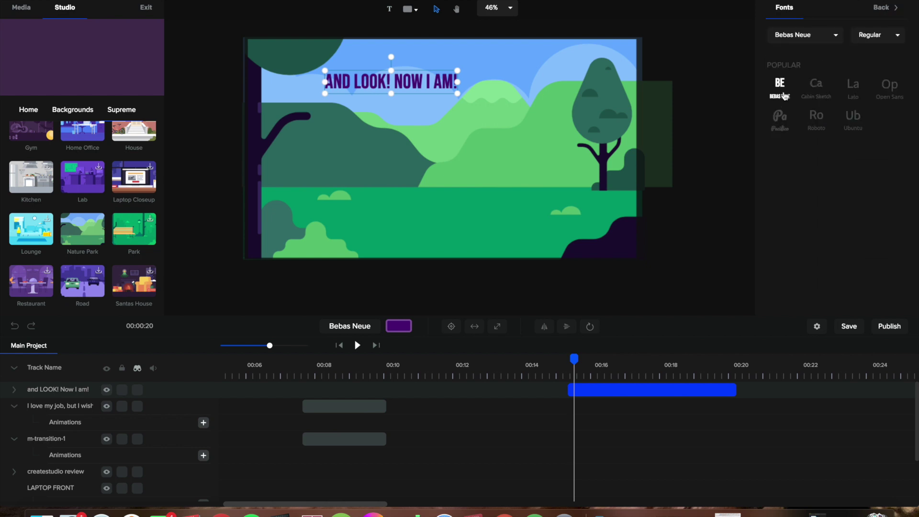
{"action": "left_click", "coordinate": [890, 6]}
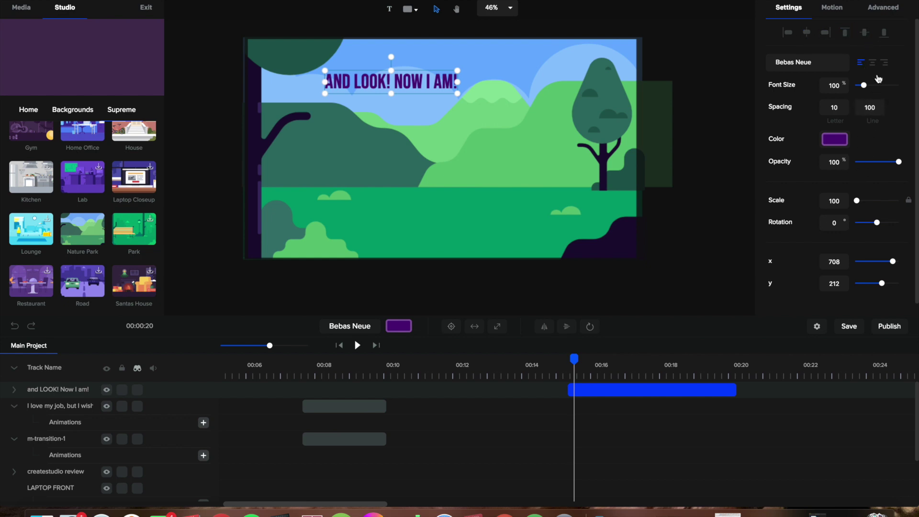
{"action": "left_click_drag", "start_coordinate": [866, 85], "coordinate": [867, 87]}
{"action": "left_click", "coordinate": [833, 8]}
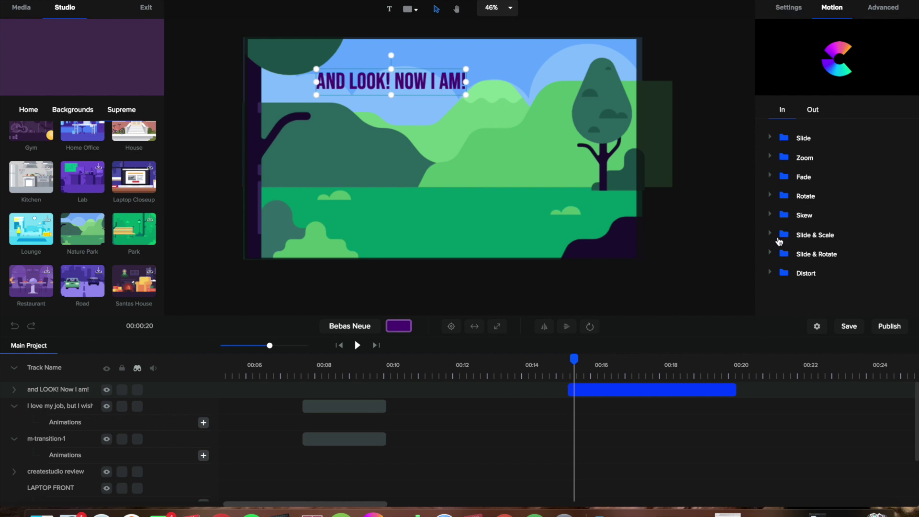
Step: Expand the Slide & Scale presets, save the project, and preview from before the caption
{"action": "left_click", "coordinate": [772, 235]}
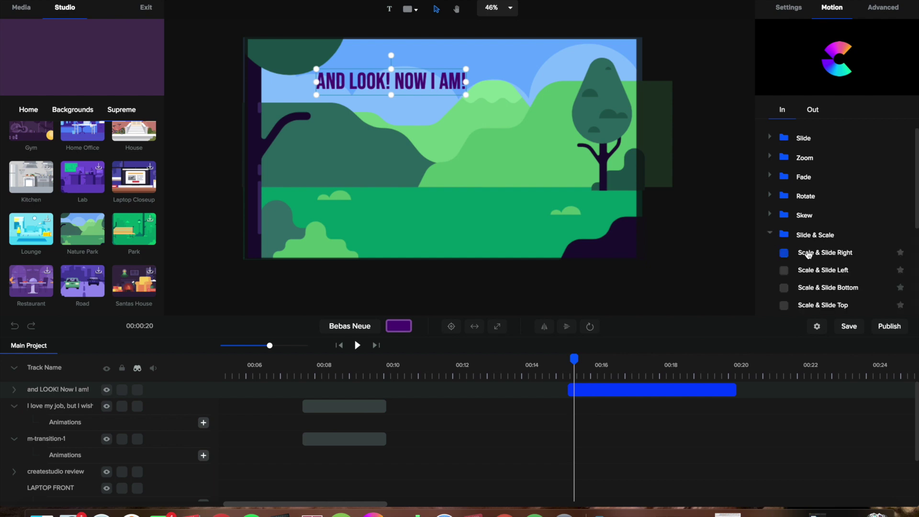
{"action": "scroll", "coordinate": [819, 259], "scroll_direction": "down", "scroll_amount": 3}
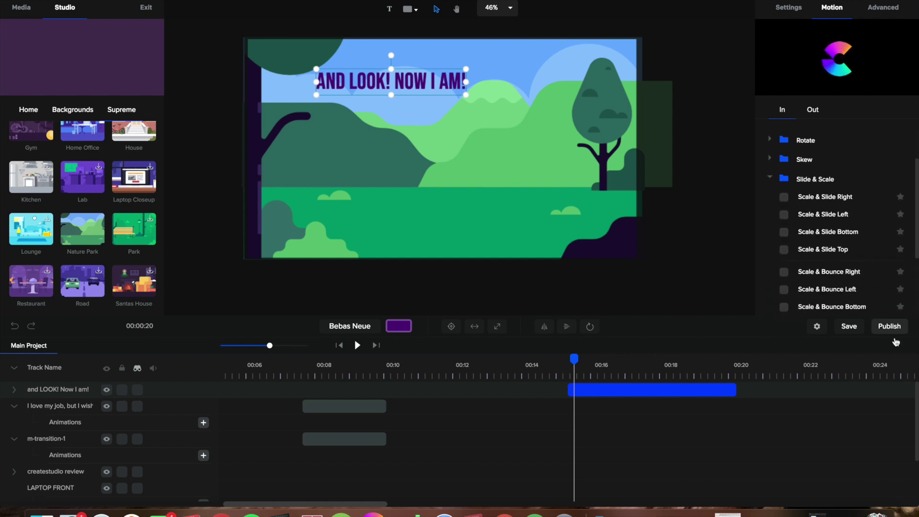
{"action": "left_click", "coordinate": [858, 333]}
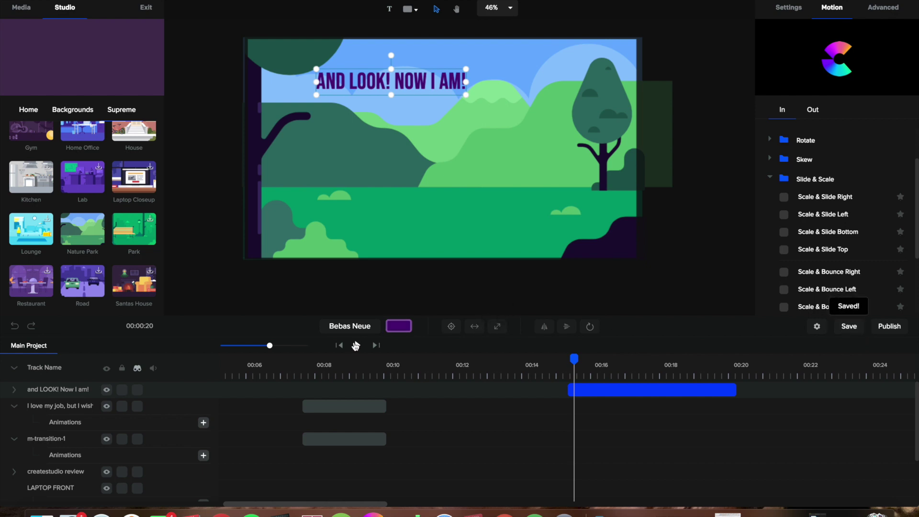
{"action": "left_click", "coordinate": [355, 345]}
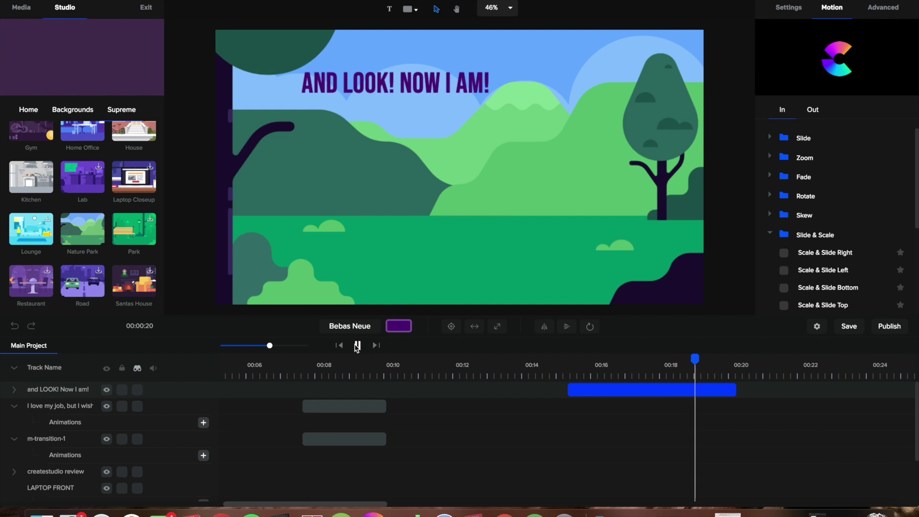
{"action": "left_click", "coordinate": [357, 346]}
{"action": "left_click_drag", "start_coordinate": [696, 361], "coordinate": [554, 375]}
{"action": "left_click", "coordinate": [357, 345]}
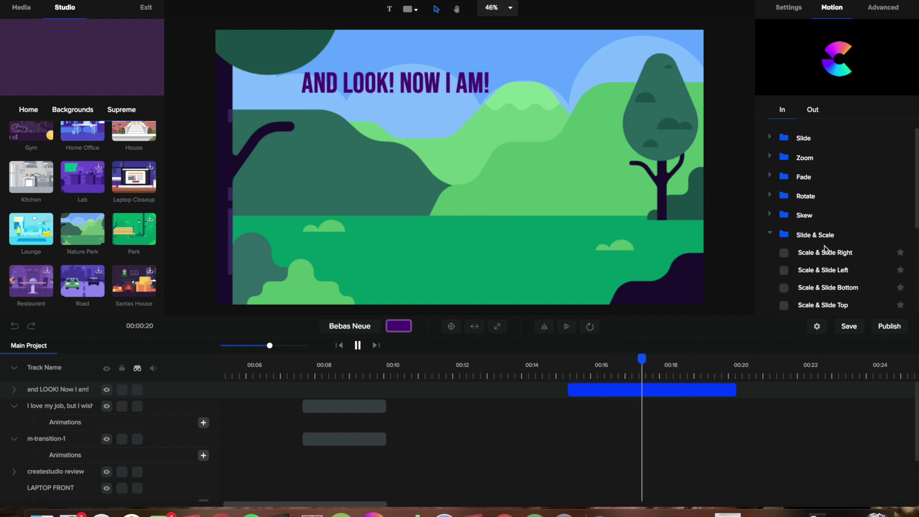
Step: Apply the Scale & Slide Right entrance to the caption and preview it
{"action": "left_click", "coordinate": [785, 253]}
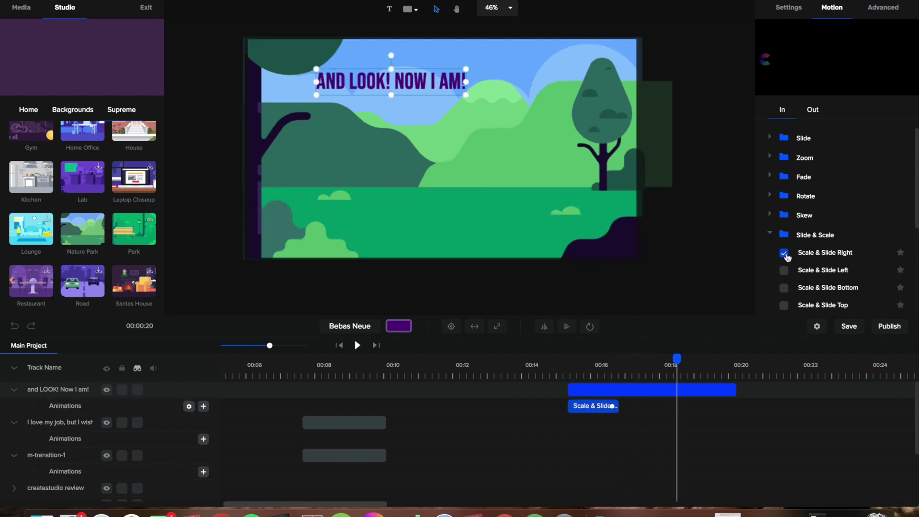
{"action": "left_click_drag", "start_coordinate": [675, 363], "coordinate": [568, 364]}
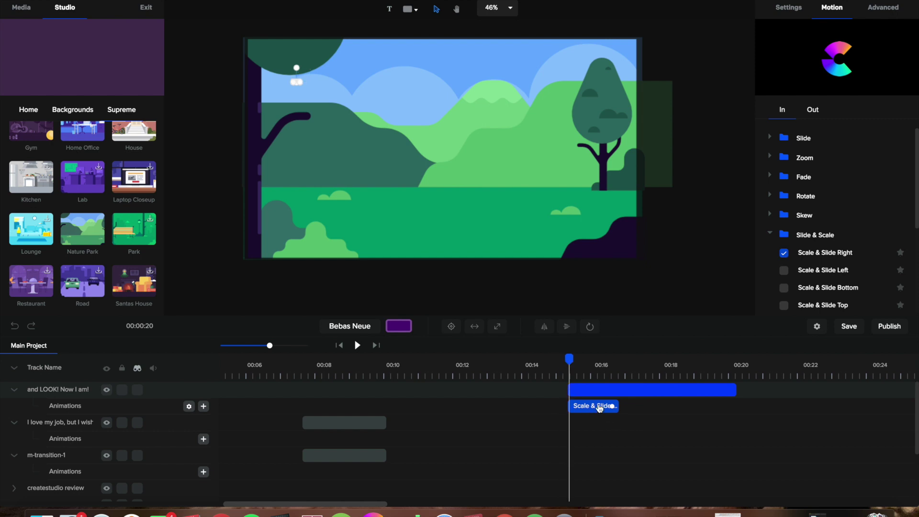
{"action": "left_click", "coordinate": [357, 346]}
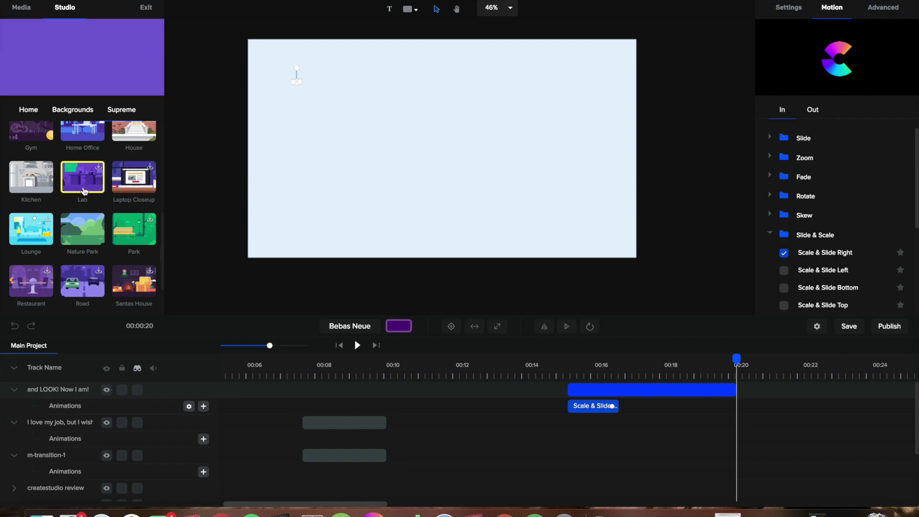
Step: Browse the character library's 3D set, then open the Elegant characters
{"action": "left_click", "coordinate": [29, 109]}
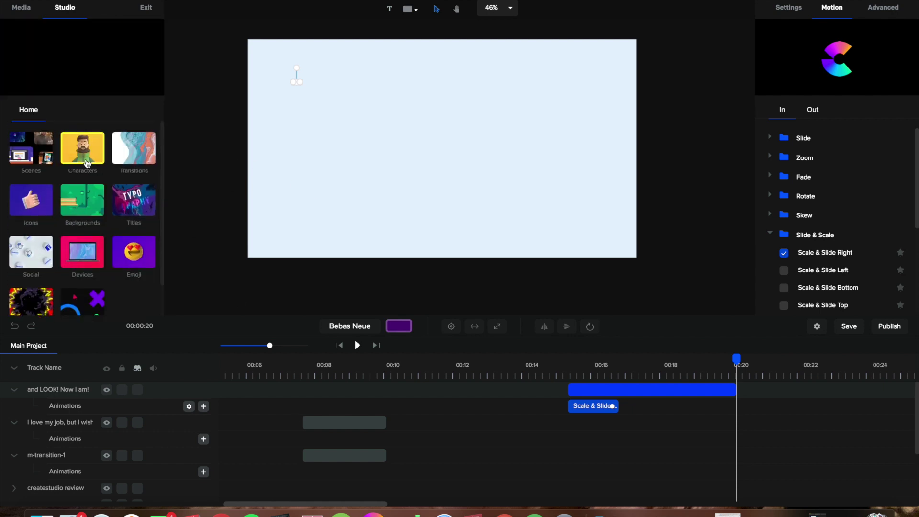
{"action": "left_click", "coordinate": [83, 146]}
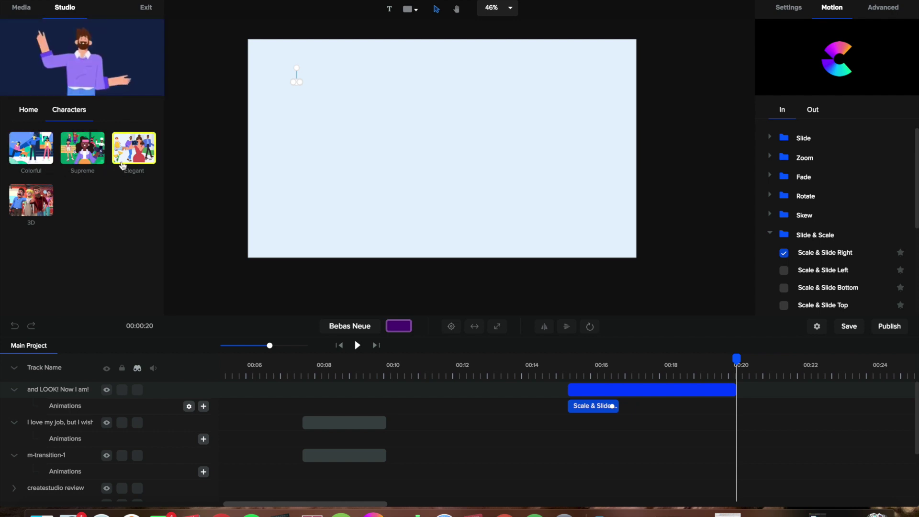
{"action": "left_click", "coordinate": [33, 205]}
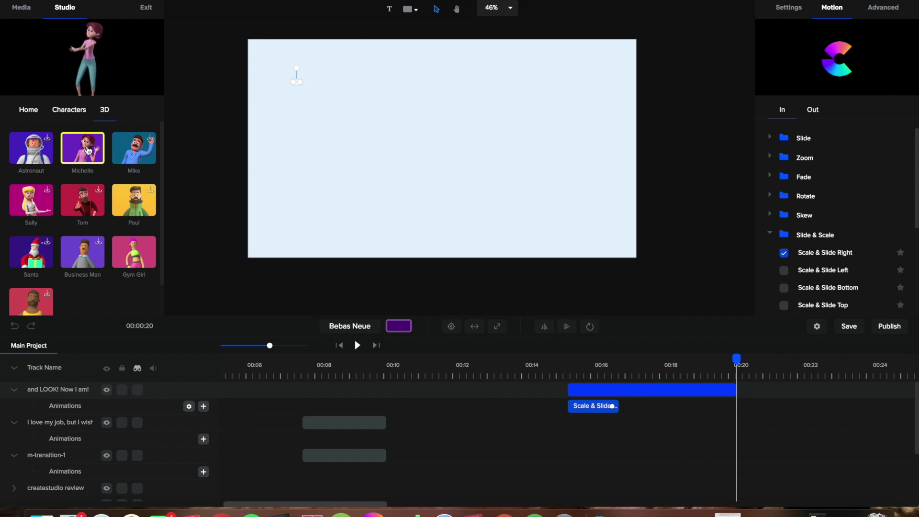
{"action": "left_click", "coordinate": [79, 119]}
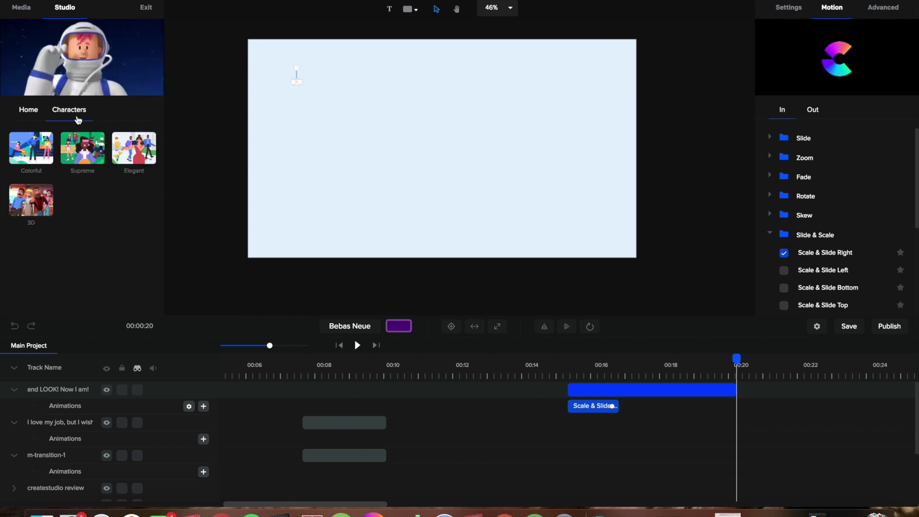
{"action": "left_click", "coordinate": [134, 148]}
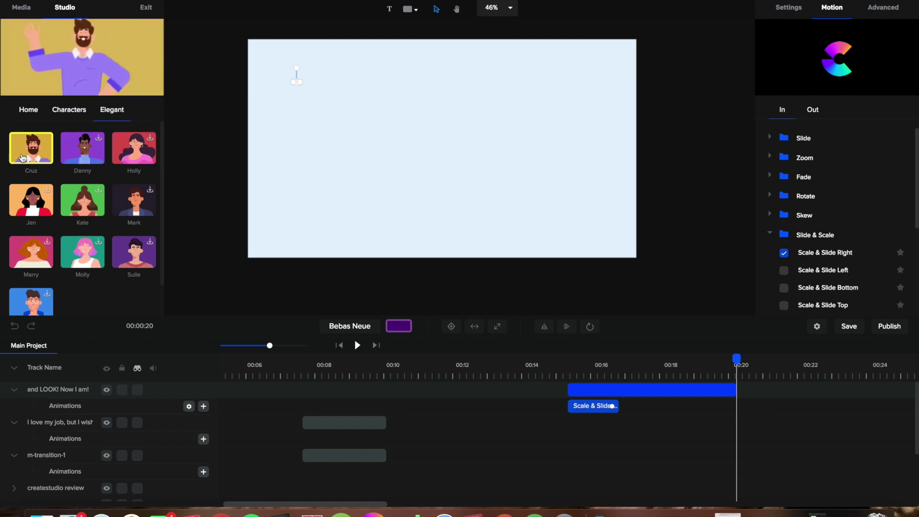
Step: Delete the caption track and restore it with Ctrl+Z
{"action": "key", "text": "Delete"}
{"action": "key", "text": "ctrl+z"}
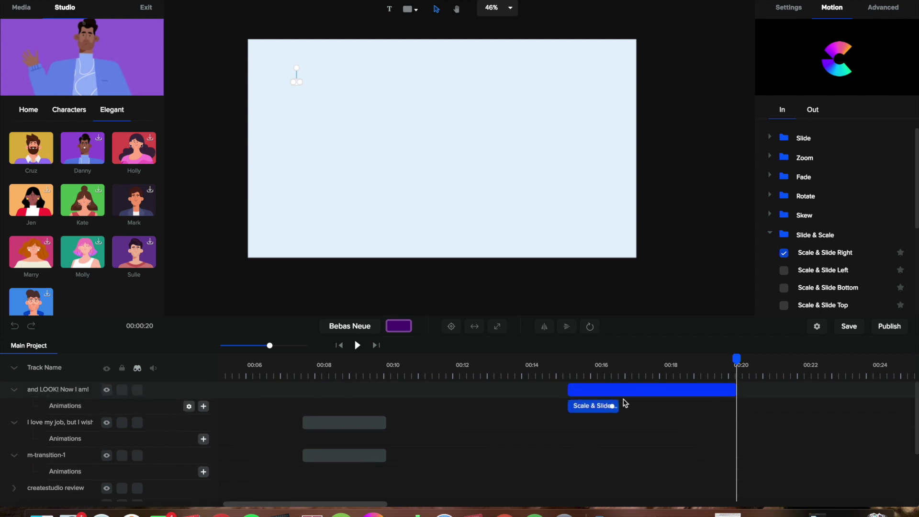
{"action": "scroll", "coordinate": [606, 414], "scroll_direction": "down", "scroll_amount": 1}
{"action": "scroll", "coordinate": [607, 415], "scroll_direction": "up", "scroll_amount": 1}
{"action": "scroll", "coordinate": [415, 456], "scroll_direction": "down", "scroll_amount": 5}
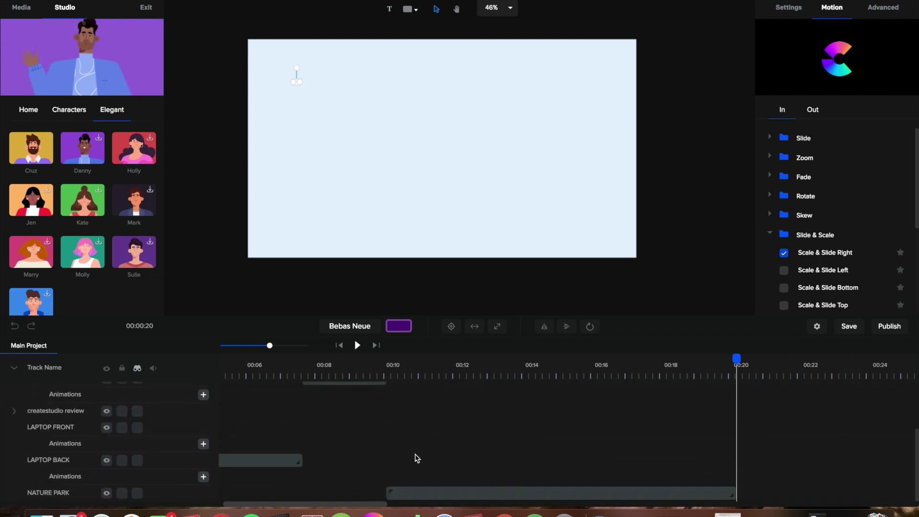
Step: Add Cruz at 00:20, preview from 00:15, and select his Driving Car action
{"action": "left_click", "coordinate": [417, 494]}
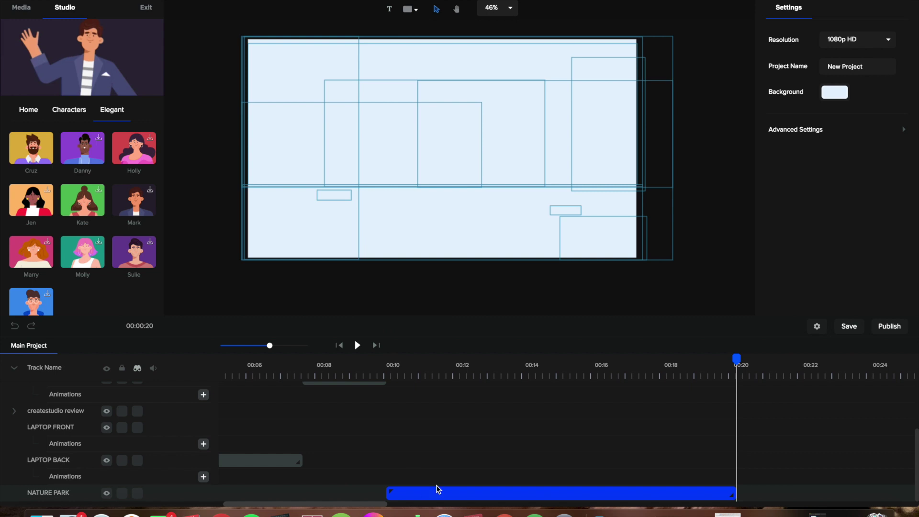
{"action": "scroll", "coordinate": [438, 488], "scroll_direction": "up", "scroll_amount": 4}
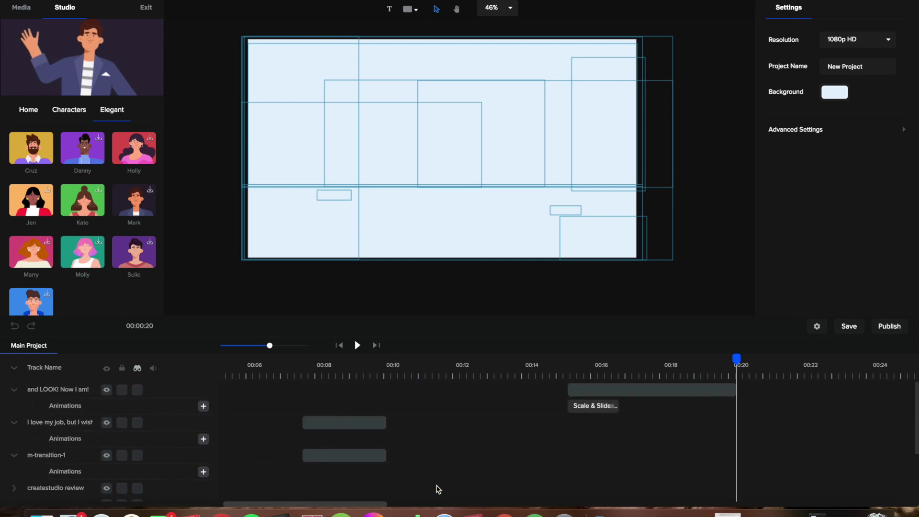
{"action": "left_click_drag", "start_coordinate": [31, 148], "coordinate": [532, 172]}
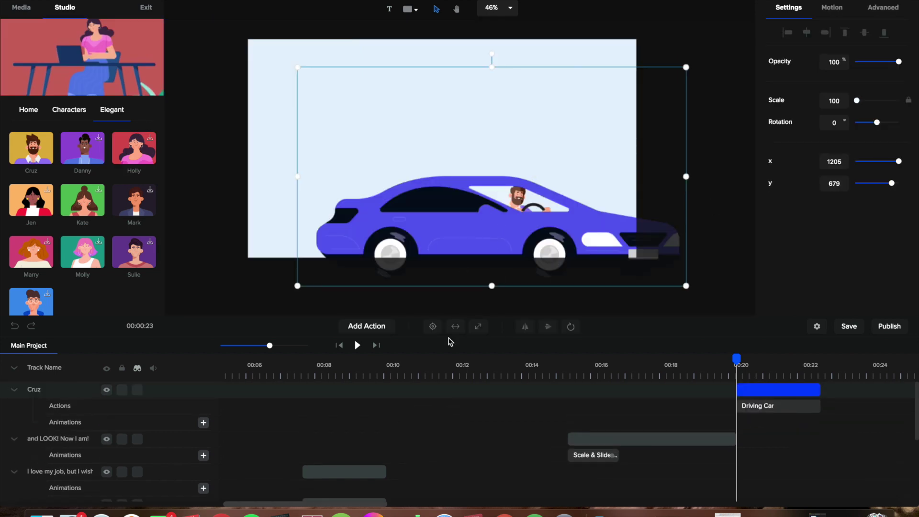
{"action": "left_click_drag", "start_coordinate": [737, 358], "coordinate": [567, 361]}
{"action": "left_click", "coordinate": [357, 345]}
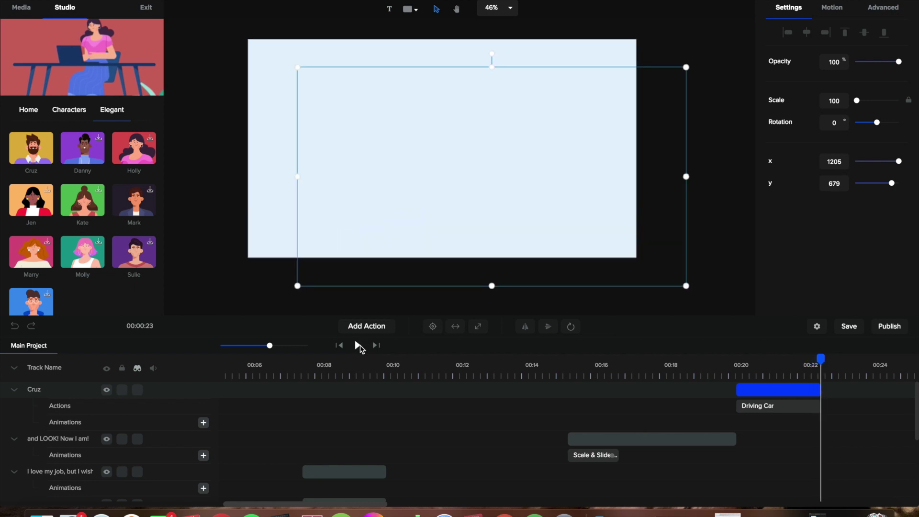
{"action": "left_click", "coordinate": [766, 407]}
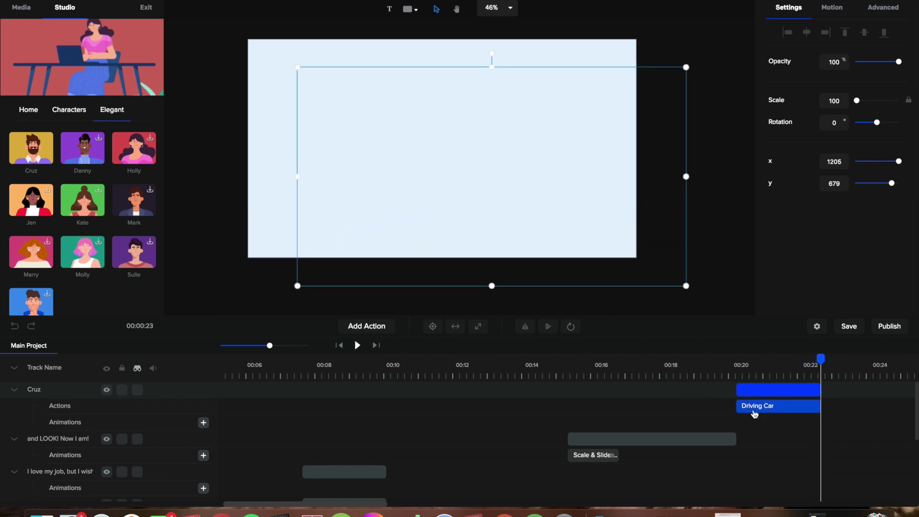
Step: Move Cruz's Driving Car clip earlier, to about 00:13, and preview the timing
{"action": "left_click", "coordinate": [766, 415]}
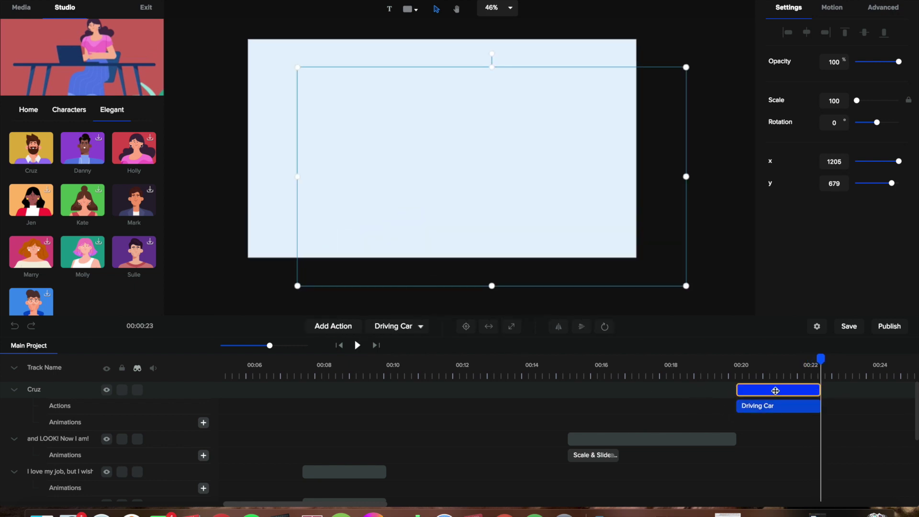
{"action": "left_click_drag", "start_coordinate": [775, 391], "coordinate": [525, 412]}
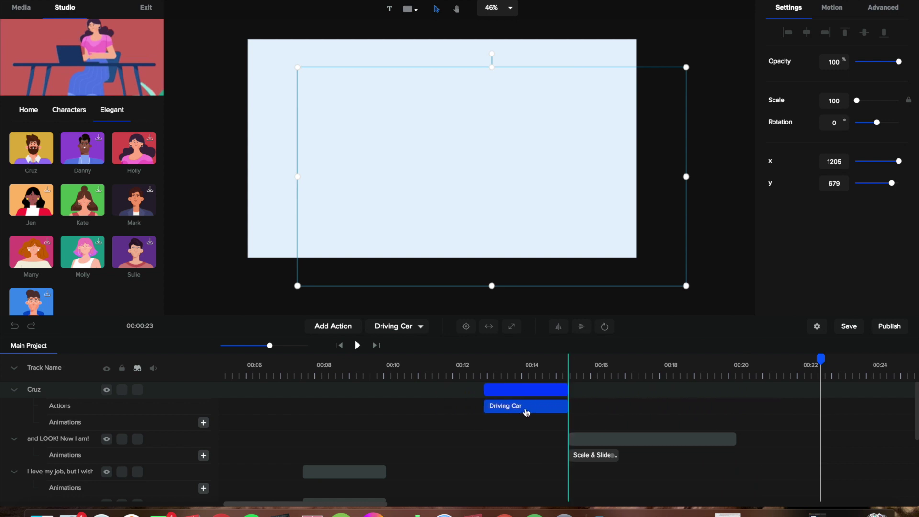
{"action": "scroll", "coordinate": [423, 412], "scroll_direction": "down", "scroll_amount": 2}
{"action": "scroll", "coordinate": [424, 415], "scroll_direction": "up", "scroll_amount": 2}
{"action": "left_click", "coordinate": [357, 345]}
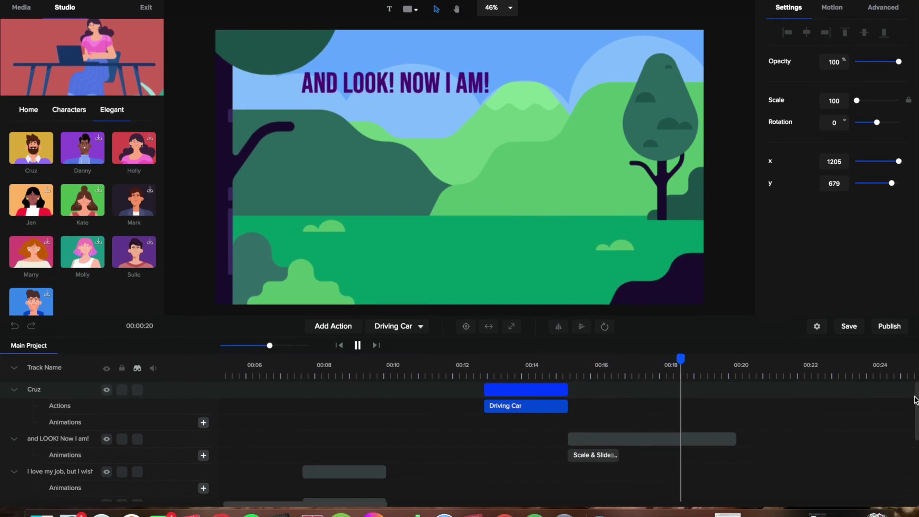
{"action": "key", "text": "space"}
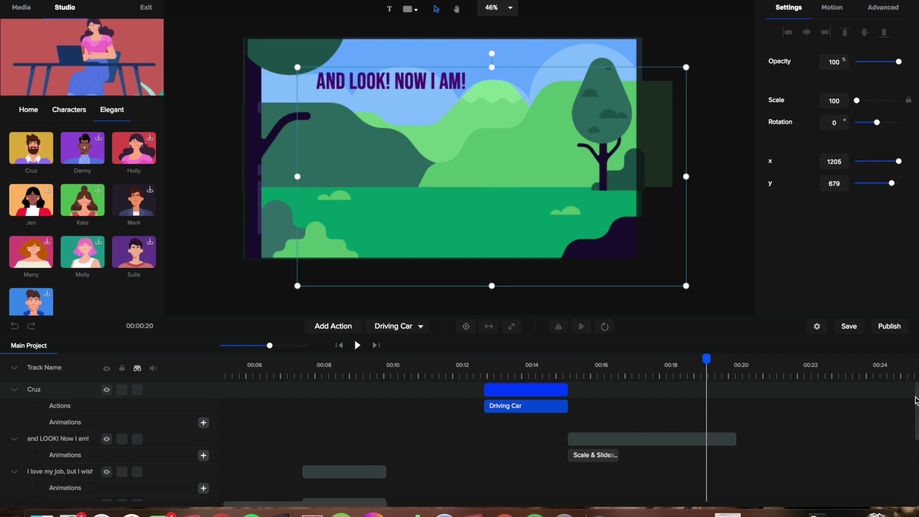
Step: Shift the Driving Car clip further left so it starts at 00:10, then preview
{"action": "left_click_drag", "start_coordinate": [917, 398], "coordinate": [916, 474]}
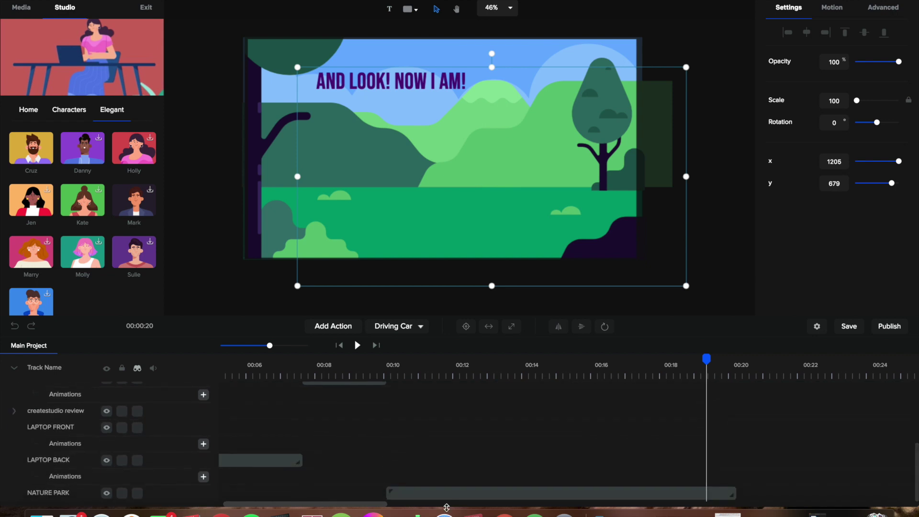
{"action": "left_click", "coordinate": [398, 496]}
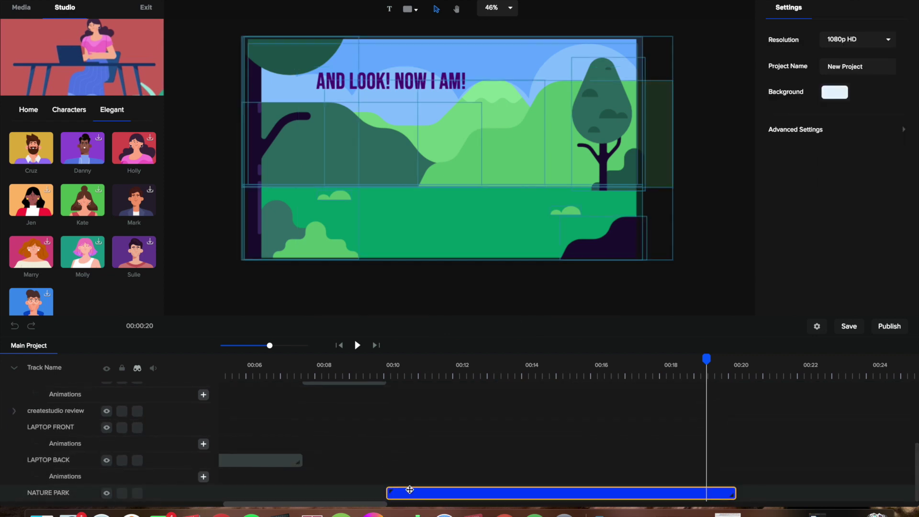
{"action": "scroll", "coordinate": [479, 460], "scroll_direction": "up", "scroll_amount": 5}
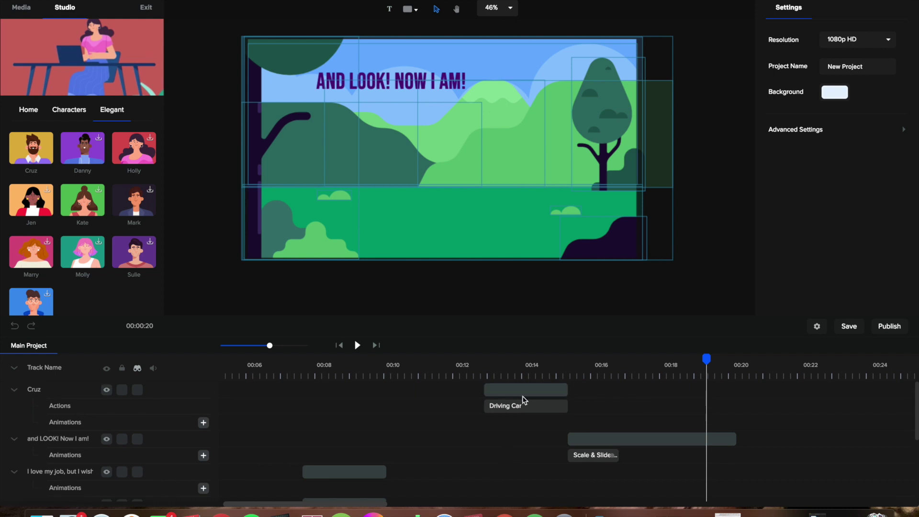
{"action": "left_click", "coordinate": [524, 401]}
{"action": "mouse_move", "coordinate": [565, 394]}
{"action": "left_mouse_down"}
{"action": "mouse_move", "coordinate": [503, 398]}
{"action": "mouse_move", "coordinate": [570, 398]}
{"action": "left_mouse_up"}
{"action": "left_click_drag", "start_coordinate": [486, 407], "coordinate": [402, 402]}
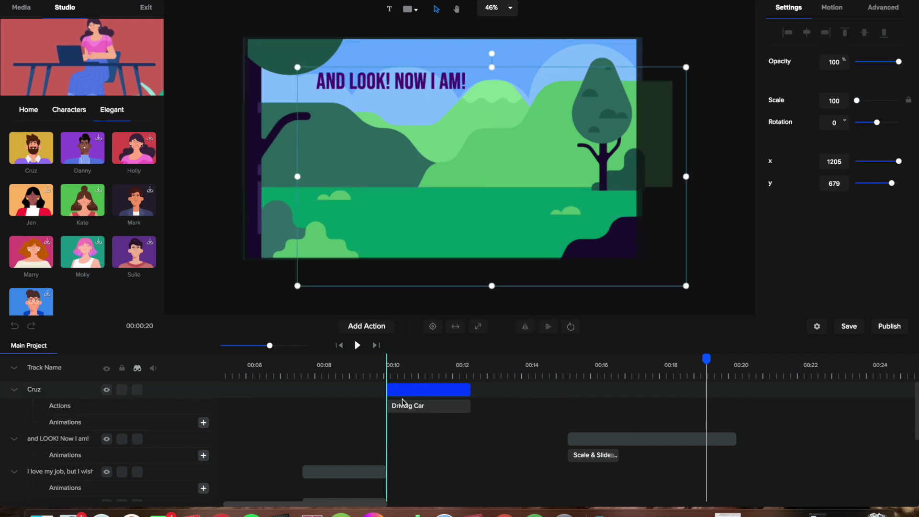
{"action": "scroll", "coordinate": [405, 405], "scroll_direction": "down", "scroll_amount": 5}
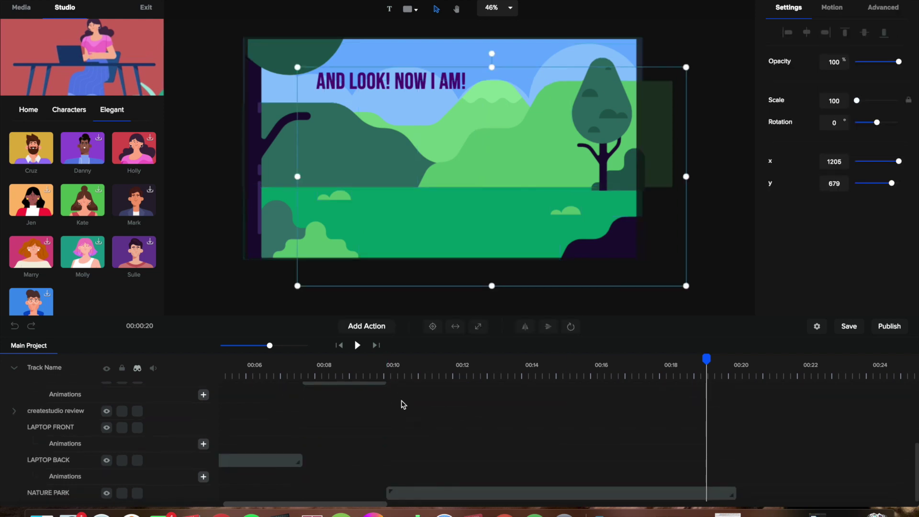
{"action": "scroll", "coordinate": [403, 405], "scroll_direction": "up", "scroll_amount": 5}
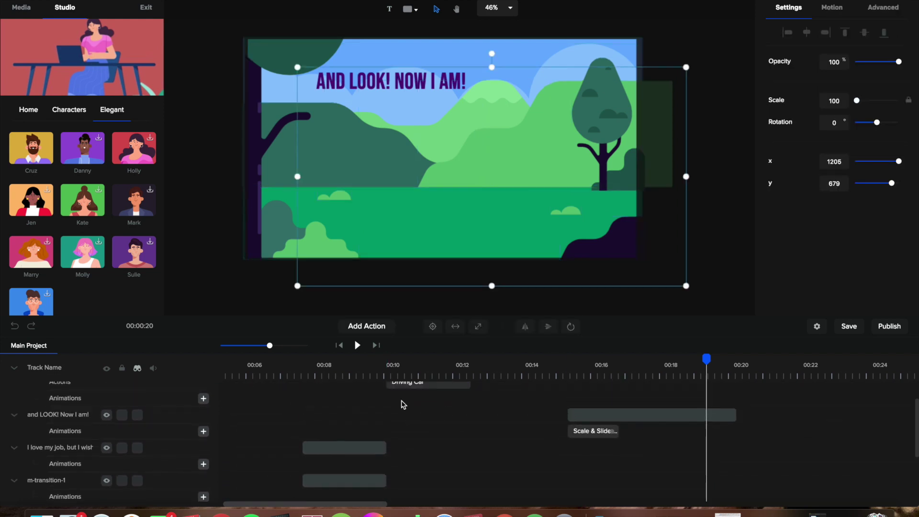
{"action": "left_click", "coordinate": [358, 346]}
Step: Move the NATURE PARK background clip so it starts right after the drive
{"action": "scroll", "coordinate": [387, 431], "scroll_direction": "down", "scroll_amount": 3}
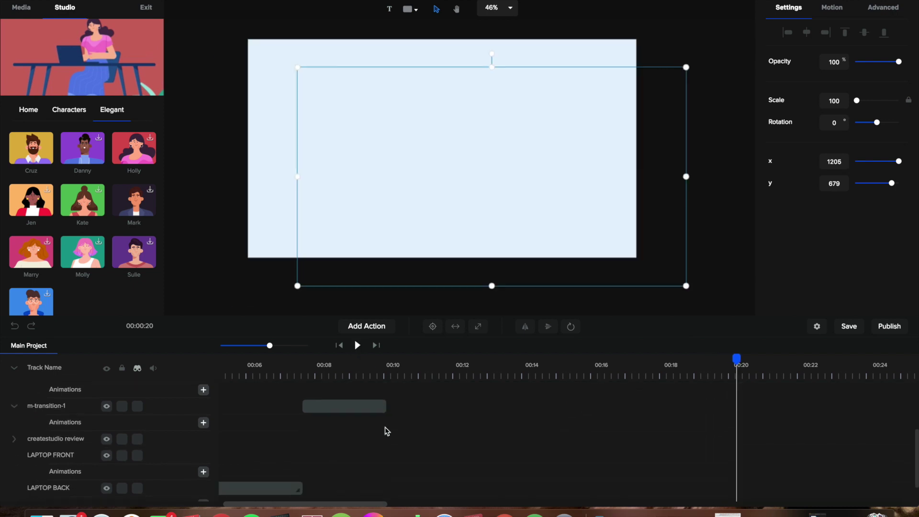
{"action": "scroll", "coordinate": [387, 431], "scroll_direction": "up", "scroll_amount": 4}
{"action": "scroll", "coordinate": [387, 431], "scroll_direction": "left", "scroll_amount": 1}
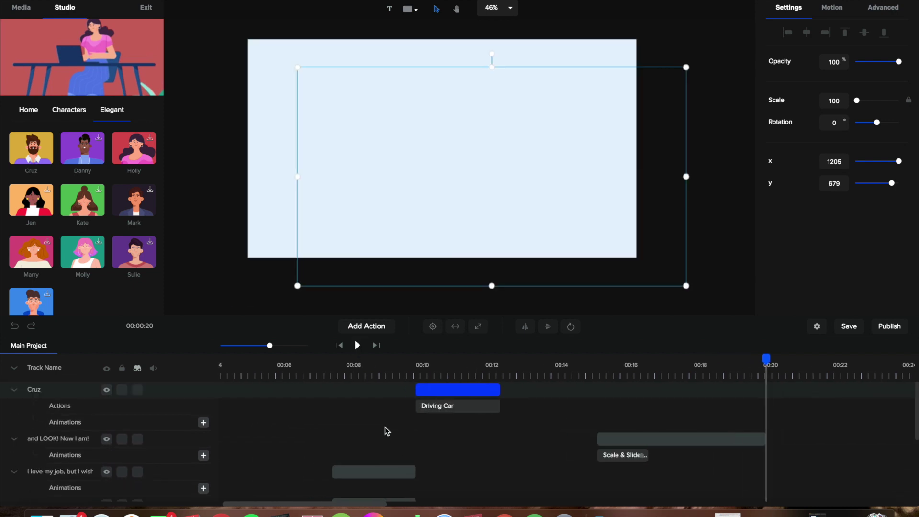
{"action": "scroll", "coordinate": [387, 431], "scroll_direction": "down", "scroll_amount": 4}
{"action": "left_click", "coordinate": [425, 489]}
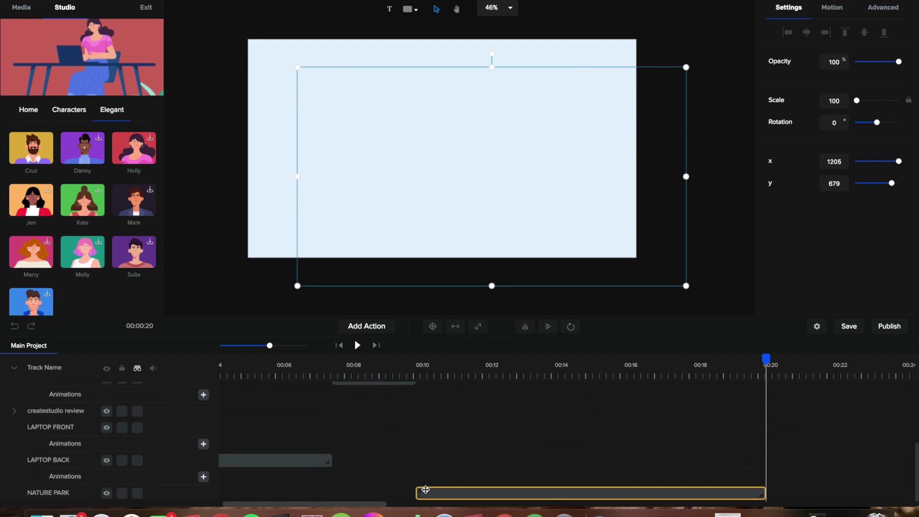
{"action": "left_click_drag", "start_coordinate": [425, 492], "coordinate": [513, 491]}
Step: Play the animation from about 00:09 to check the new timing
{"action": "scroll", "coordinate": [513, 491], "scroll_direction": "up", "scroll_amount": 4}
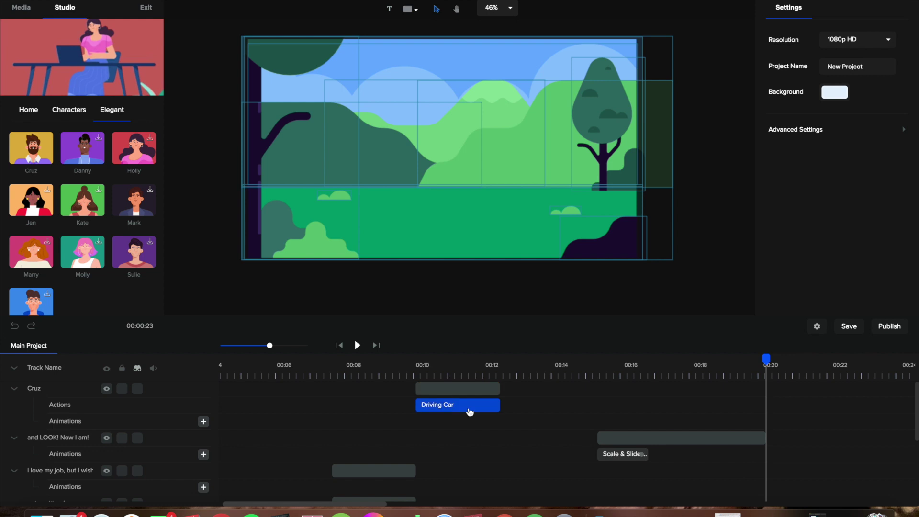
{"action": "scroll", "coordinate": [541, 461], "scroll_direction": "down", "scroll_amount": 5}
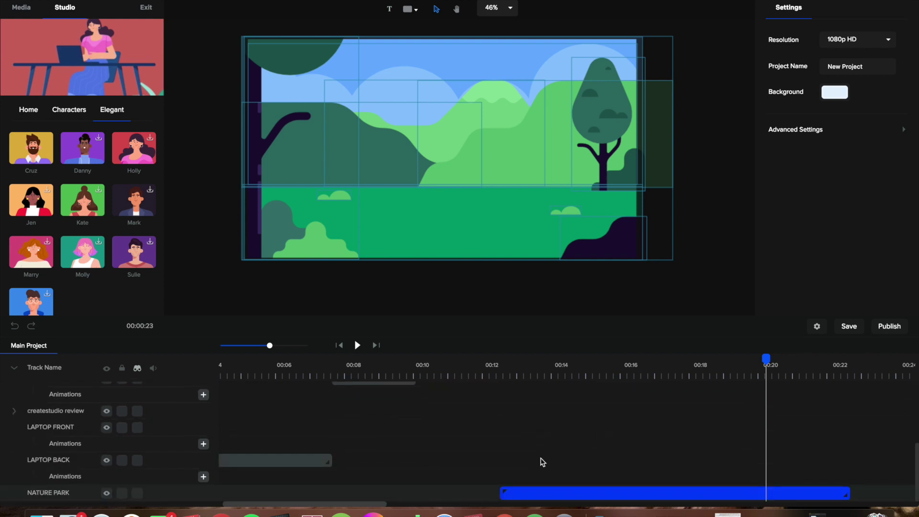
{"action": "scroll", "coordinate": [543, 462], "scroll_direction": "up", "scroll_amount": 5}
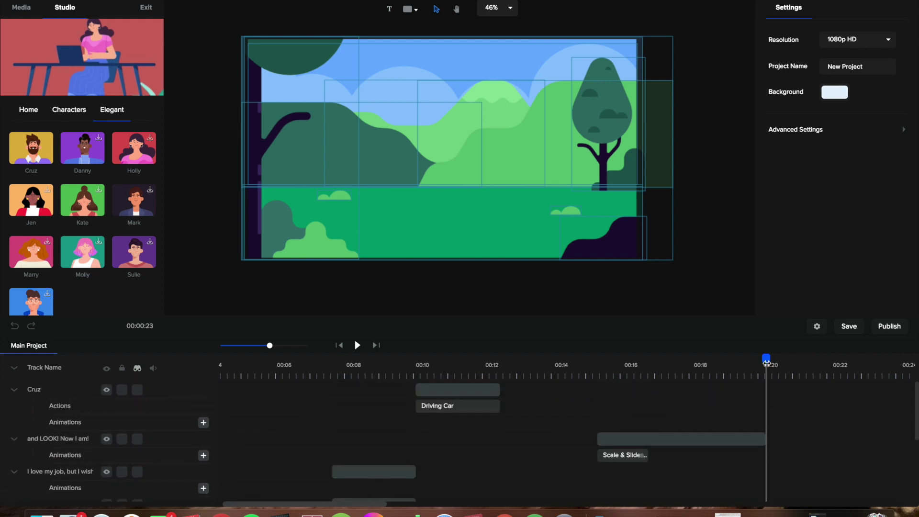
{"action": "left_click_drag", "start_coordinate": [766, 363], "coordinate": [383, 388]}
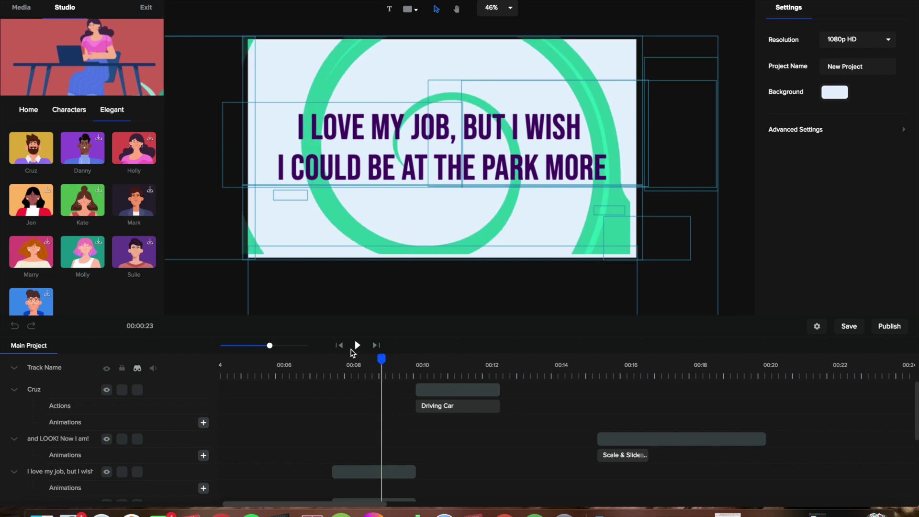
{"action": "left_click", "coordinate": [357, 345]}
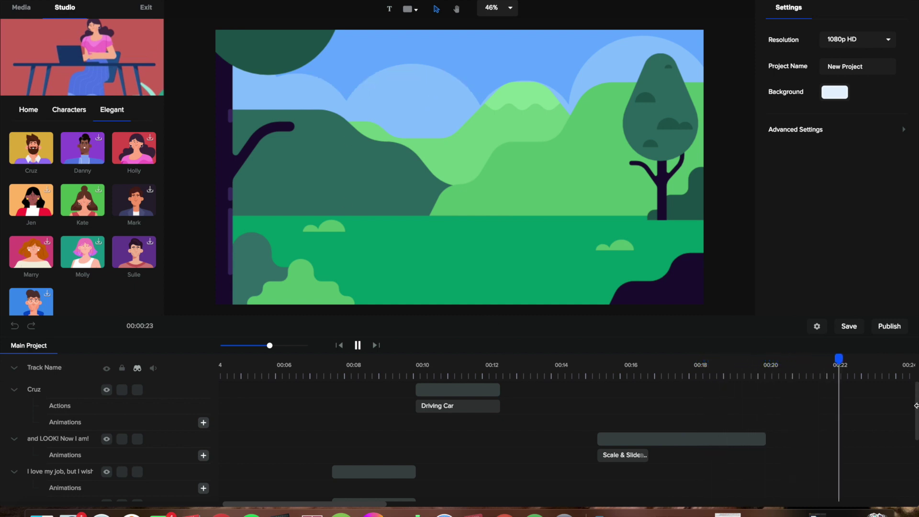
{"action": "key", "text": "space"}
Step: Move the 'AND LOOK! NOW I AM!' caption clip to about 00:13 and preview from 00:12
{"action": "mouse_move", "coordinate": [916, 406]}
{"action": "left_mouse_down"}
{"action": "mouse_move", "coordinate": [916, 452]}
{"action": "mouse_move", "coordinate": [916, 405]}
{"action": "left_mouse_up"}
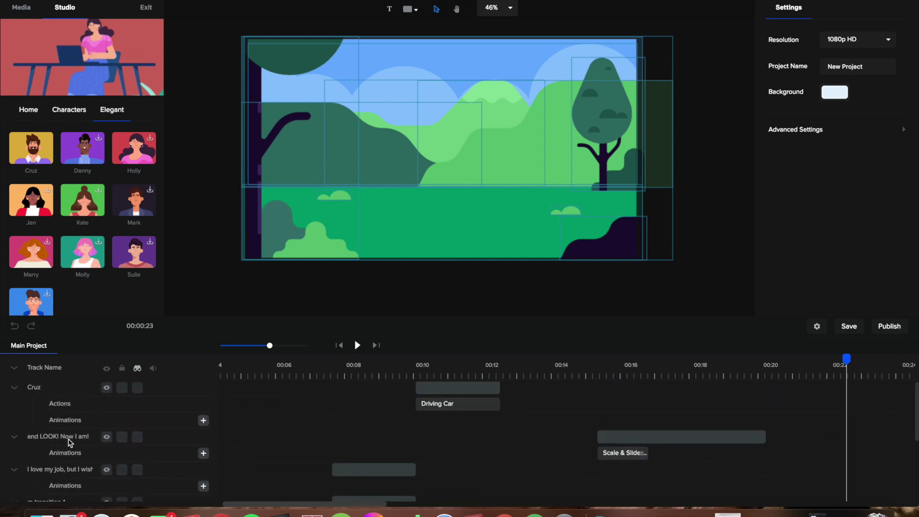
{"action": "left_click_drag", "start_coordinate": [607, 438], "coordinate": [543, 439]}
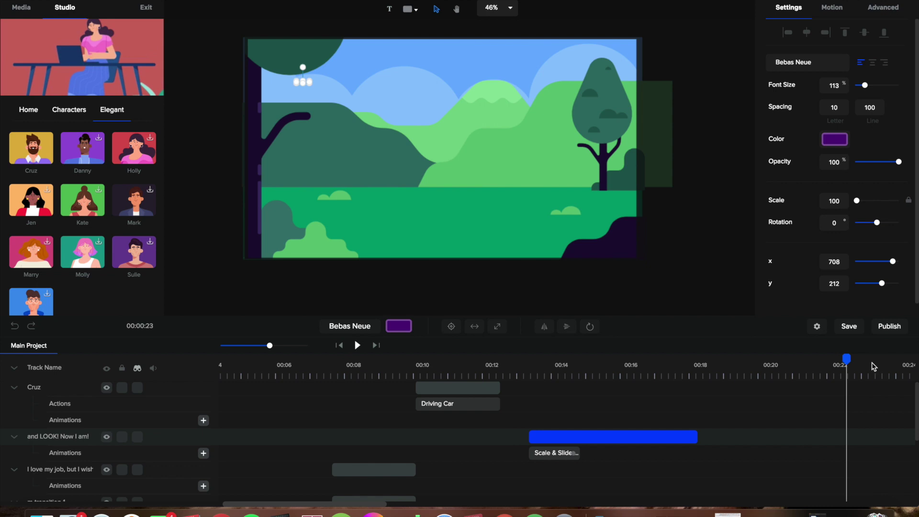
{"action": "left_click", "coordinate": [484, 369]}
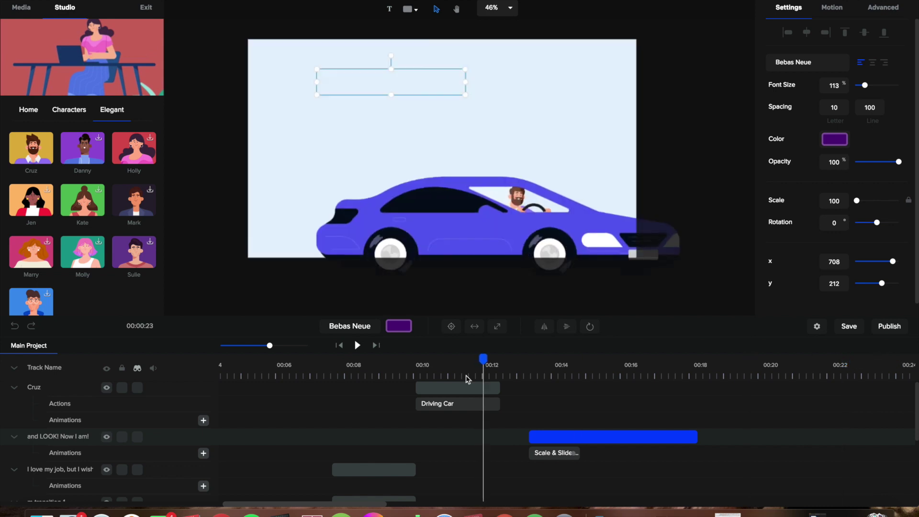
{"action": "left_click", "coordinate": [356, 347]}
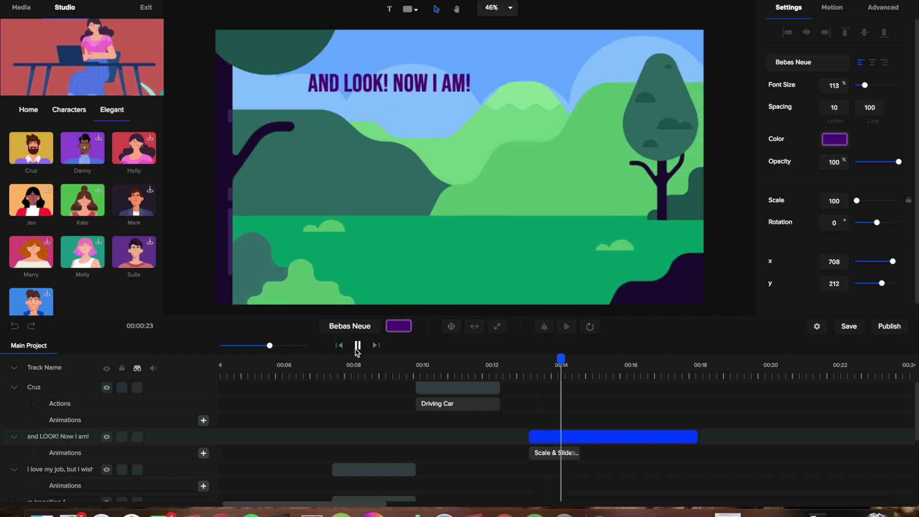
{"action": "left_click", "coordinate": [357, 346]}
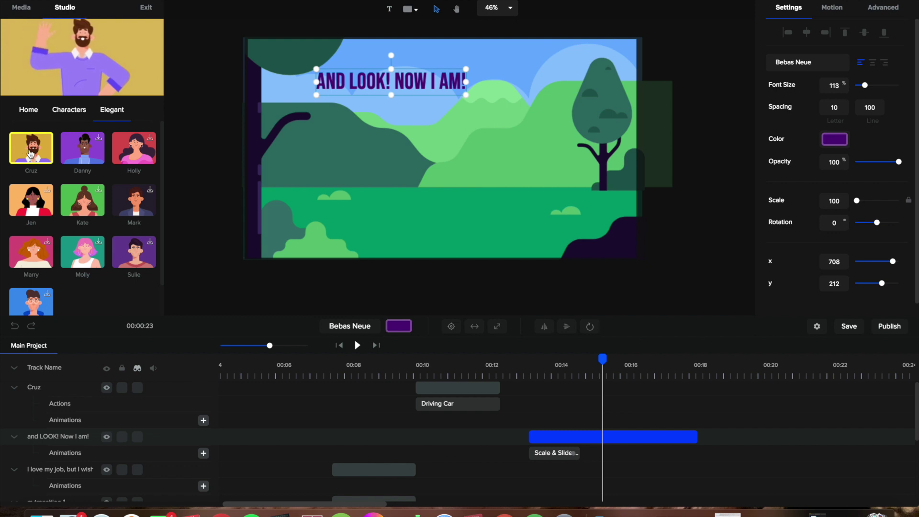
Step: Add a second Cruz character to the scene and hide the first Cruz on the canvas
{"action": "left_click_drag", "start_coordinate": [31, 153], "coordinate": [374, 159]}
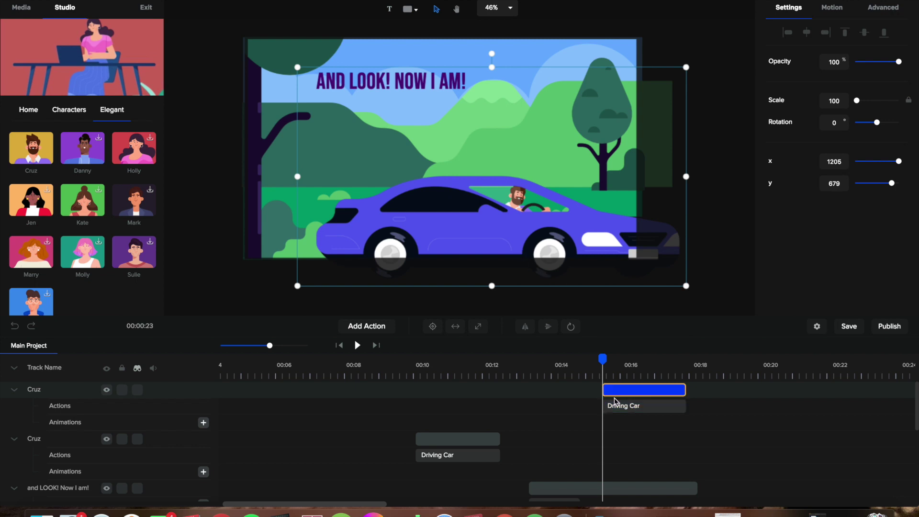
{"action": "left_click", "coordinate": [622, 410]}
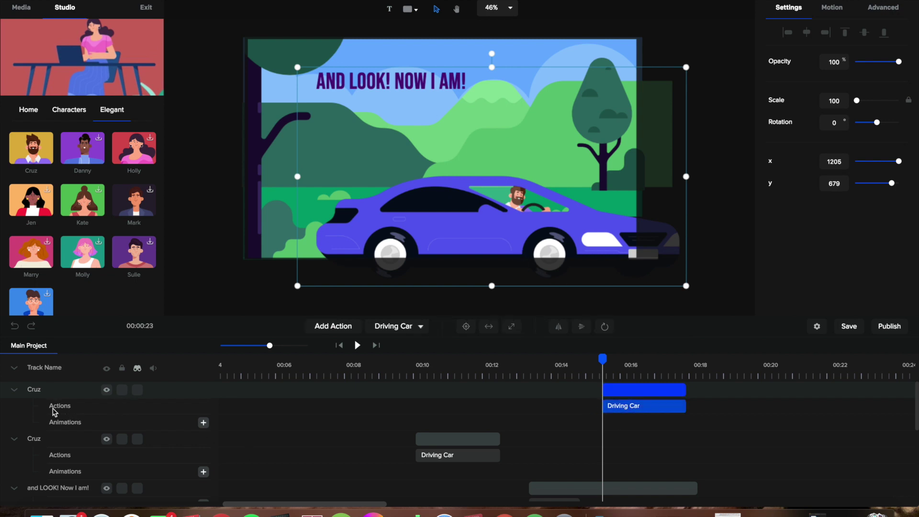
{"action": "left_click", "coordinate": [629, 415]}
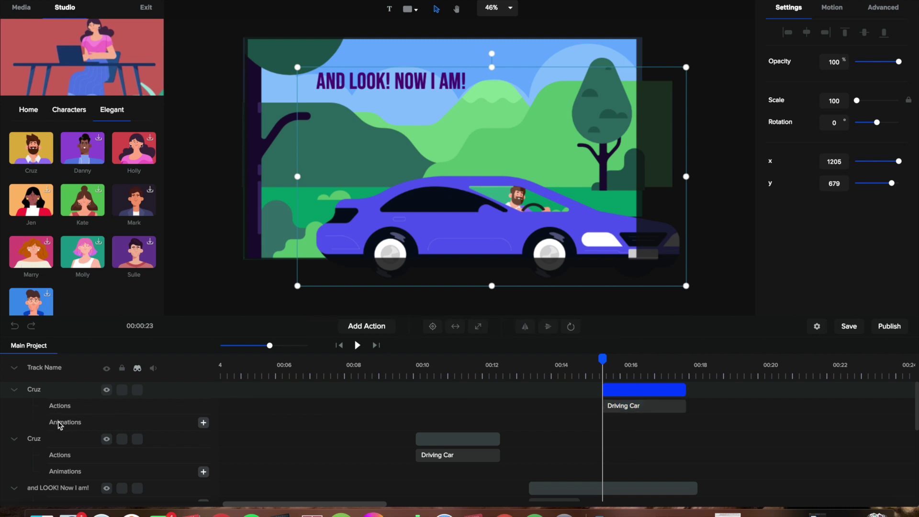
{"action": "left_click", "coordinate": [107, 391]}
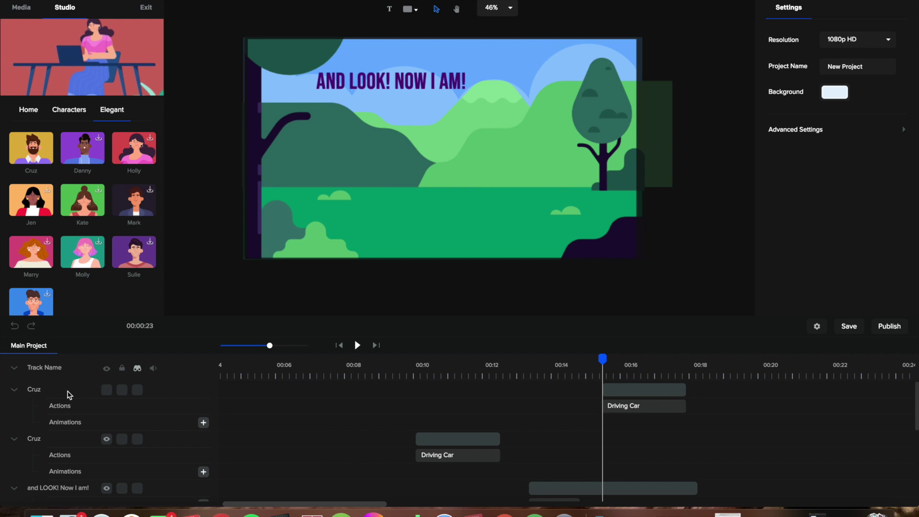
{"action": "left_click", "coordinate": [15, 390]}
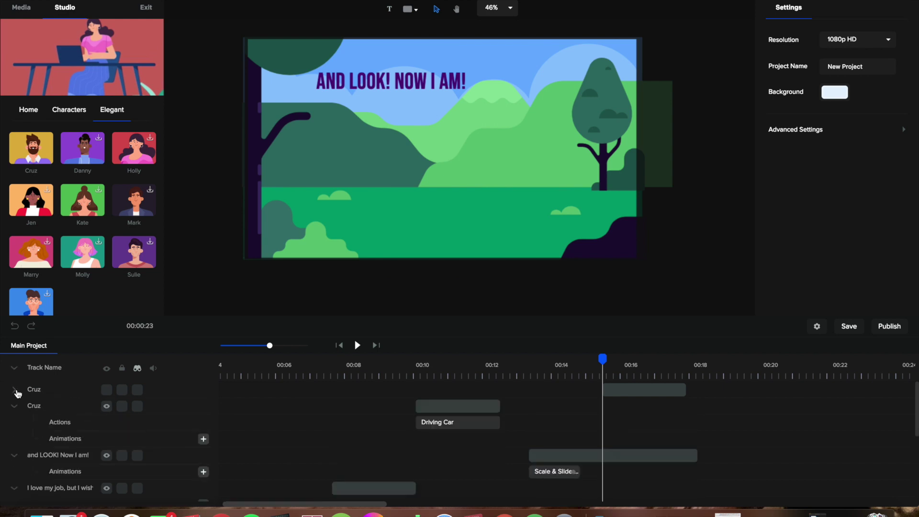
{"action": "left_click", "coordinate": [15, 391]}
Step: Change the Cruz clip's action from Driving Car to Walking and preview it
{"action": "left_click", "coordinate": [628, 408]}
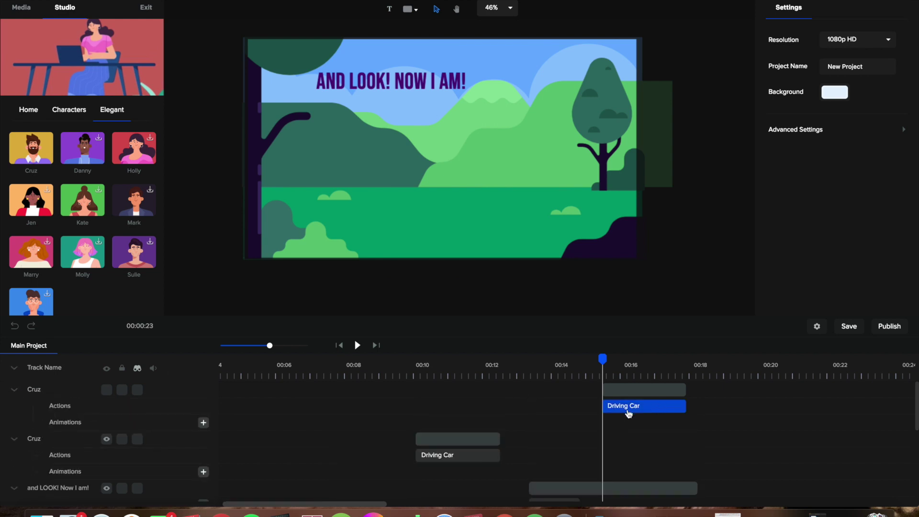
{"action": "left_click", "coordinate": [393, 327]}
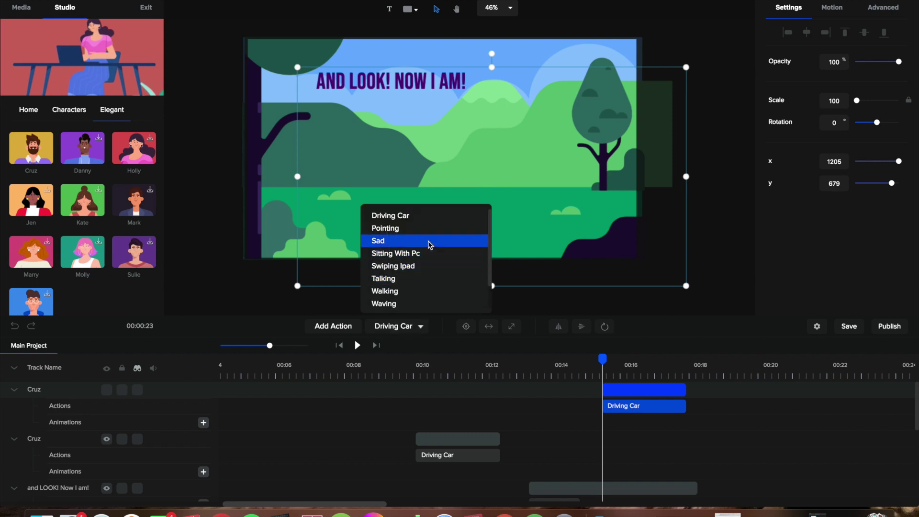
{"action": "left_click", "coordinate": [412, 293]}
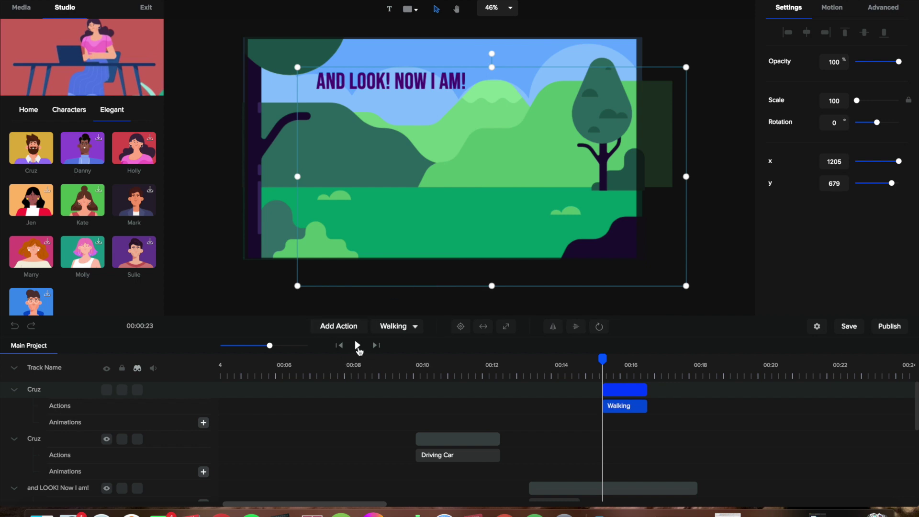
{"action": "left_click", "coordinate": [357, 346]}
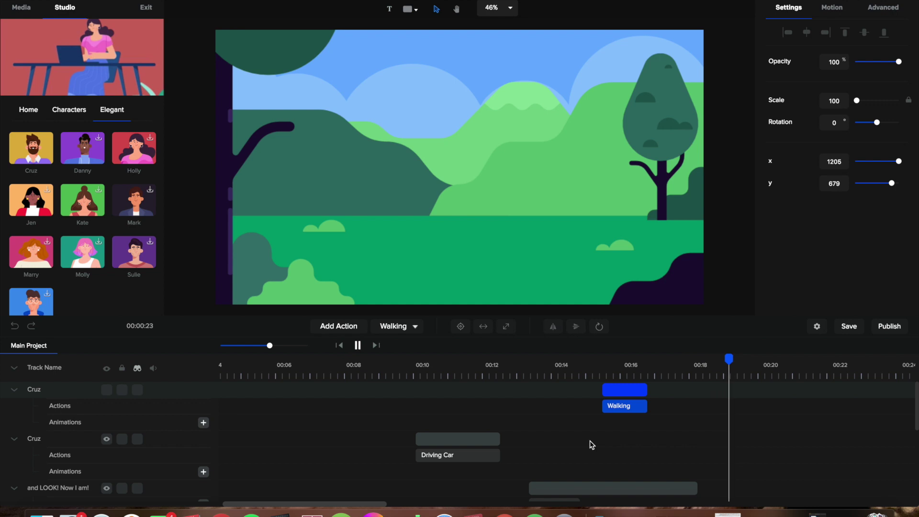
Step: Move the Walking clip earlier to about 00:13 and preview from the car shot
{"action": "left_click", "coordinate": [358, 345]}
{"action": "scroll", "coordinate": [529, 477], "scroll_direction": "down", "scroll_amount": 4}
{"action": "scroll", "coordinate": [590, 475], "scroll_direction": "up", "scroll_amount": 4}
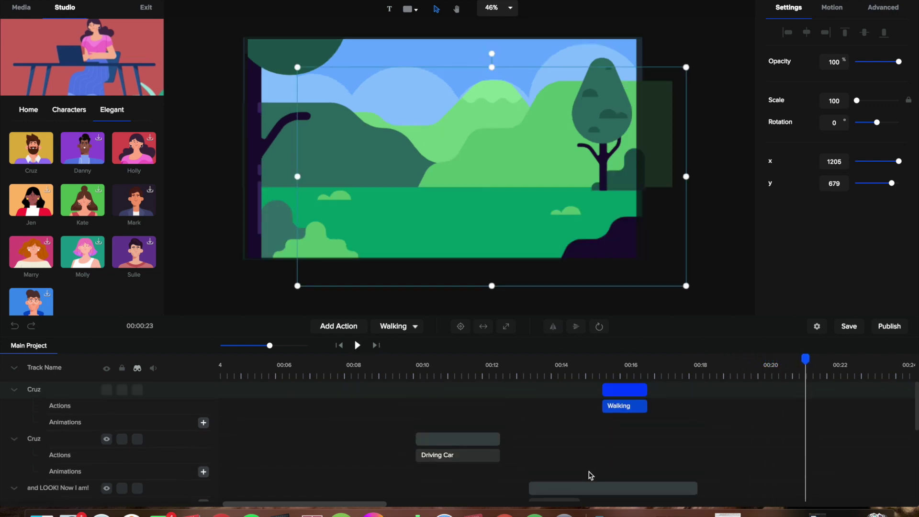
{"action": "left_click_drag", "start_coordinate": [622, 392], "coordinate": [550, 408]}
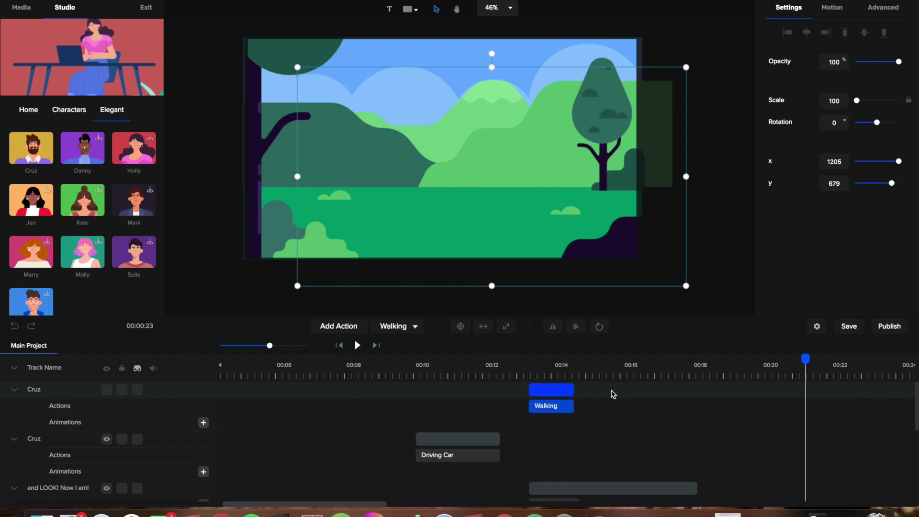
{"action": "scroll", "coordinate": [560, 456], "scroll_direction": "down", "scroll_amount": 3}
{"action": "scroll", "coordinate": [561, 455], "scroll_direction": "up", "scroll_amount": 3}
{"action": "left_click_drag", "start_coordinate": [808, 362], "coordinate": [477, 414]}
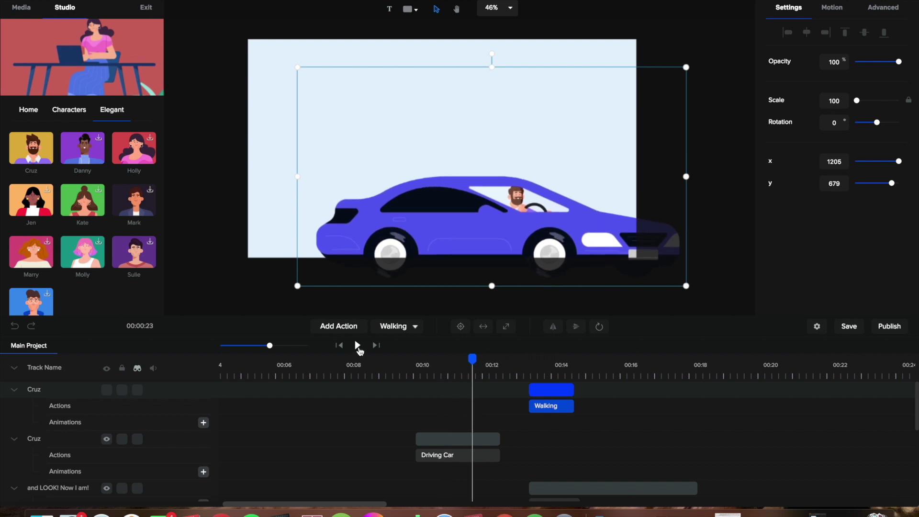
{"action": "left_click", "coordinate": [358, 347]}
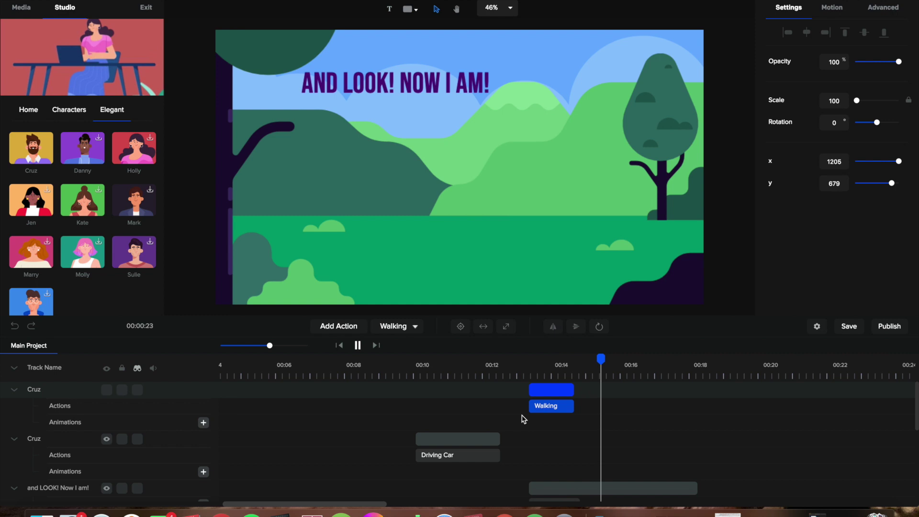
{"action": "left_click", "coordinate": [550, 408]}
Step: Check the title reveal from 00:13, then delete the extra Walking Cruz track
{"action": "left_click", "coordinate": [549, 409]}
{"action": "left_click", "coordinate": [550, 411]}
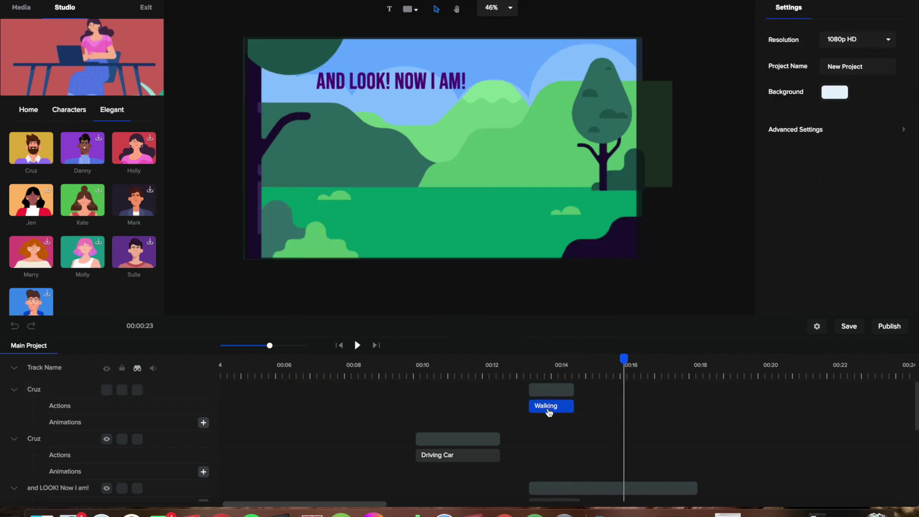
{"action": "left_click", "coordinate": [15, 393]}
{"action": "left_click", "coordinate": [15, 368]}
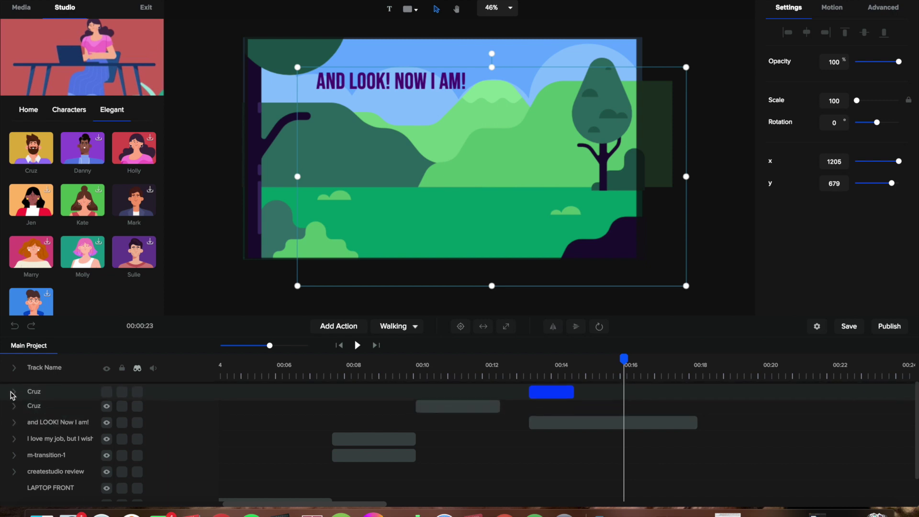
{"action": "left_click", "coordinate": [12, 393]}
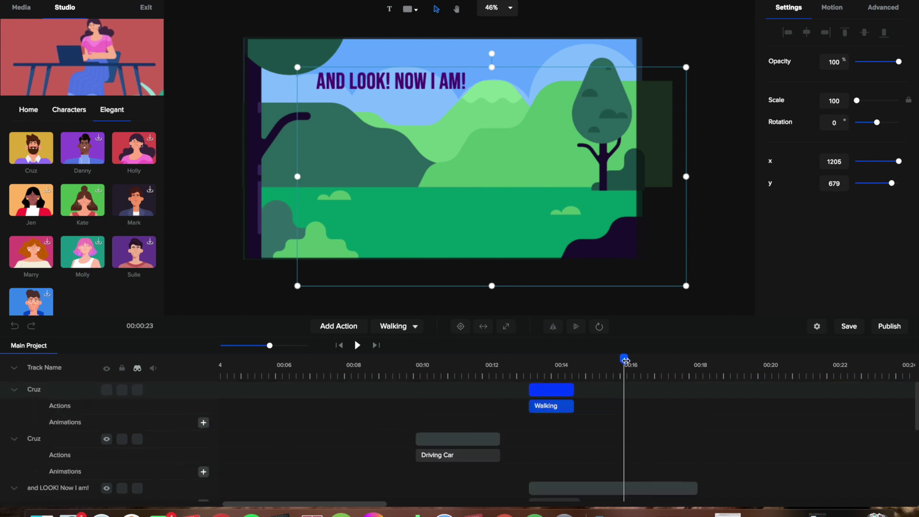
{"action": "left_click_drag", "start_coordinate": [546, 365], "coordinate": [519, 364]}
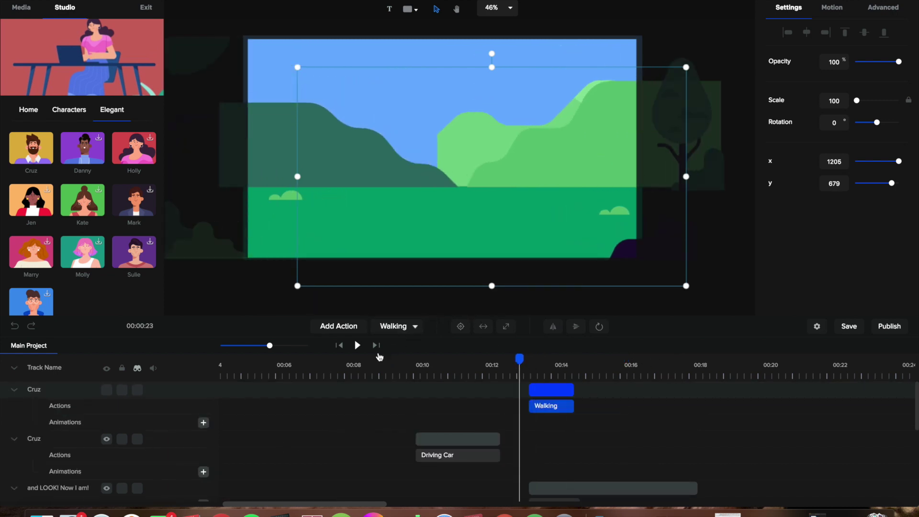
{"action": "left_click", "coordinate": [358, 345]}
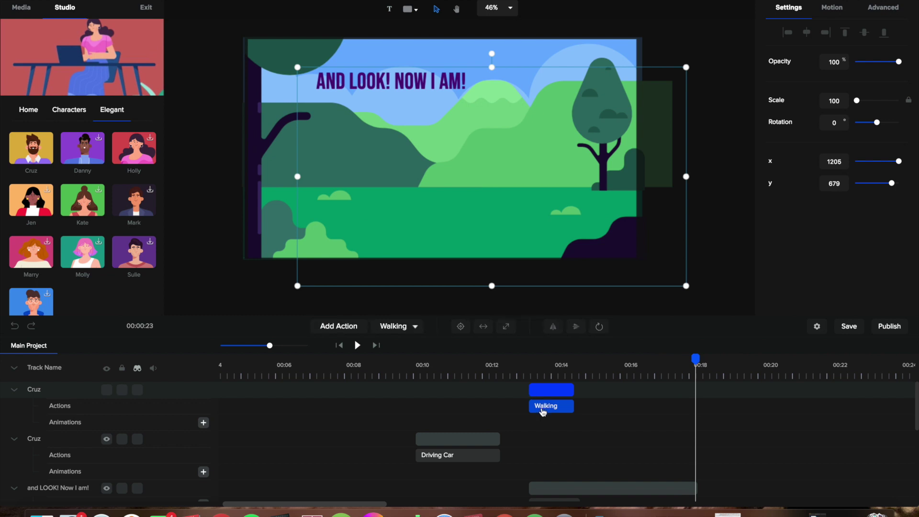
{"action": "left_click", "coordinate": [16, 392]}
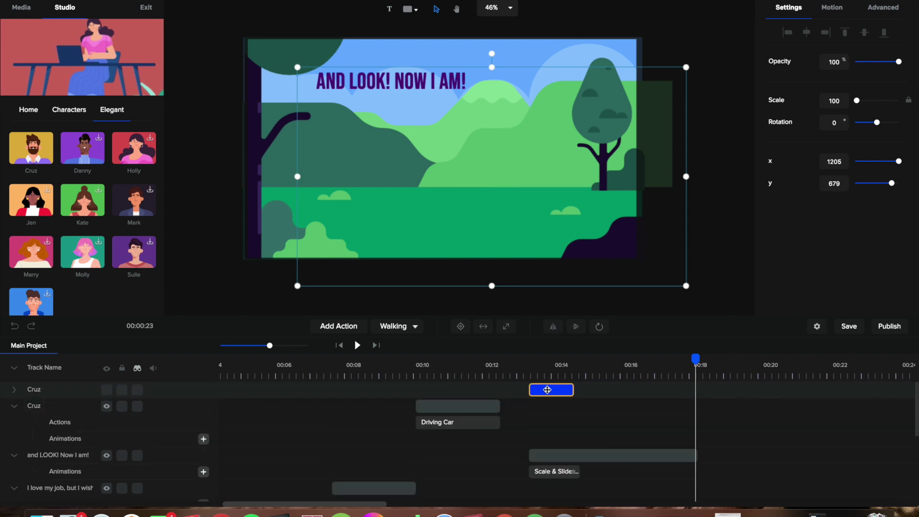
{"action": "key", "text": "Delete"}
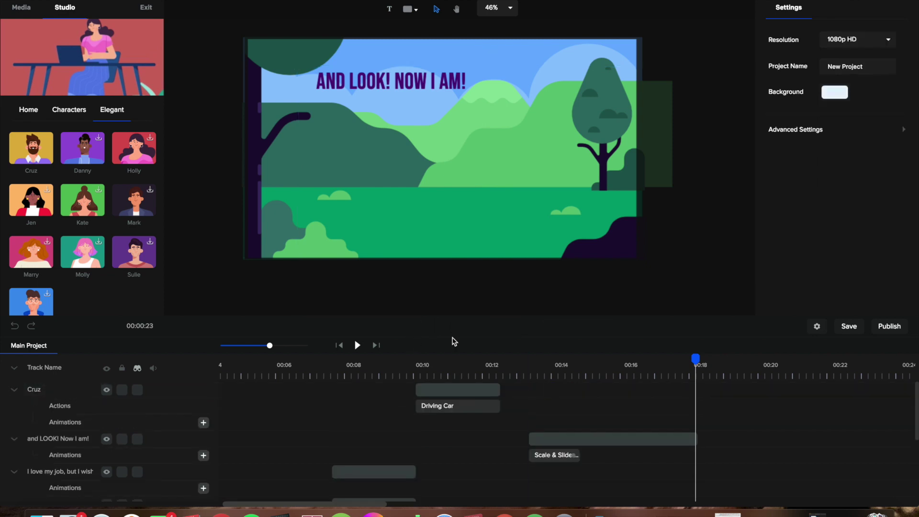
Step: Select Cruz's Driving Car clip and preview the drive from 00:10
{"action": "left_click", "coordinate": [463, 411]}
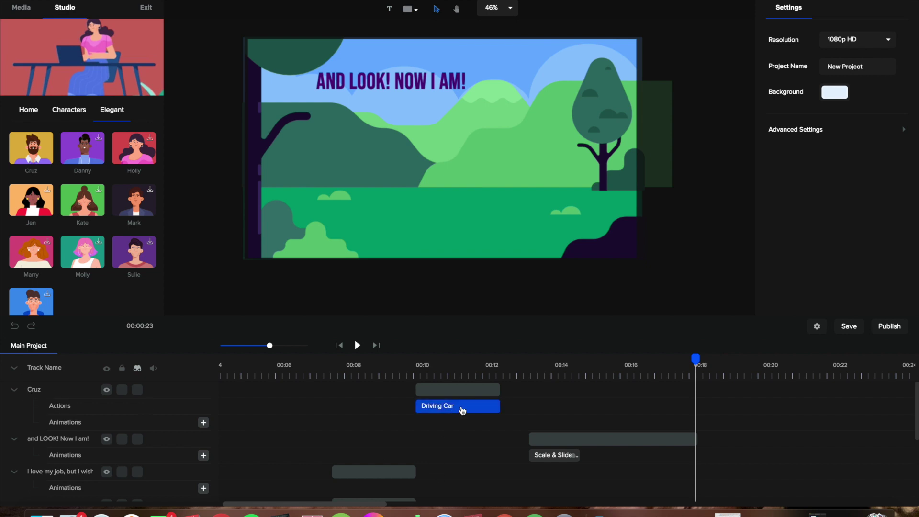
{"action": "left_click", "coordinate": [458, 407]}
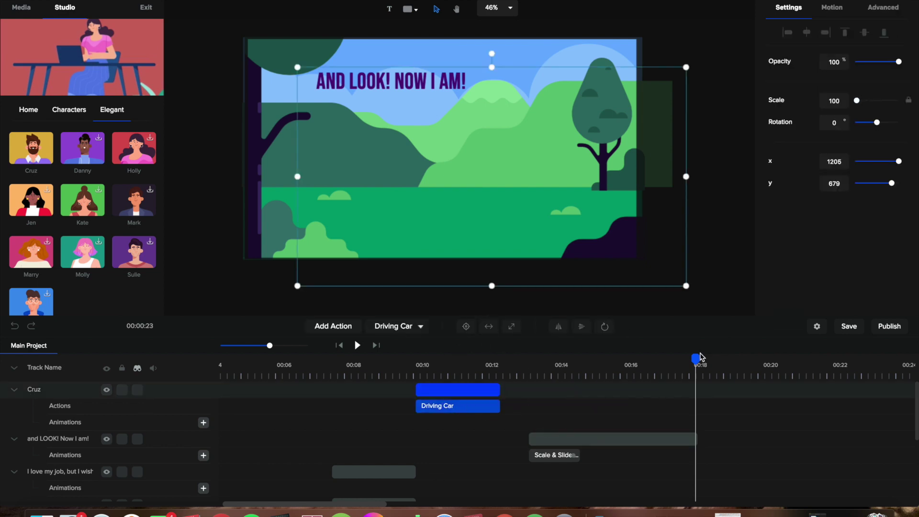
{"action": "left_click_drag", "start_coordinate": [687, 363], "coordinate": [412, 393]}
{"action": "left_click", "coordinate": [355, 346]}
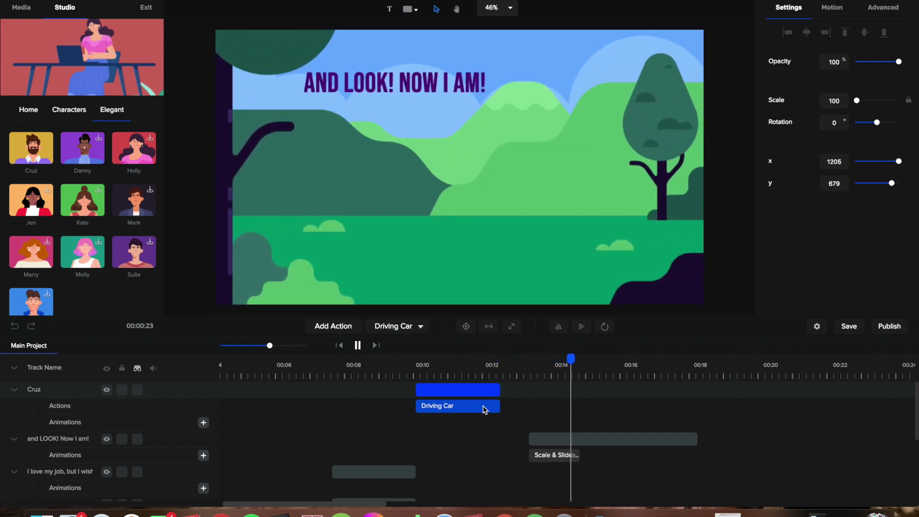
{"action": "left_click", "coordinate": [485, 409]}
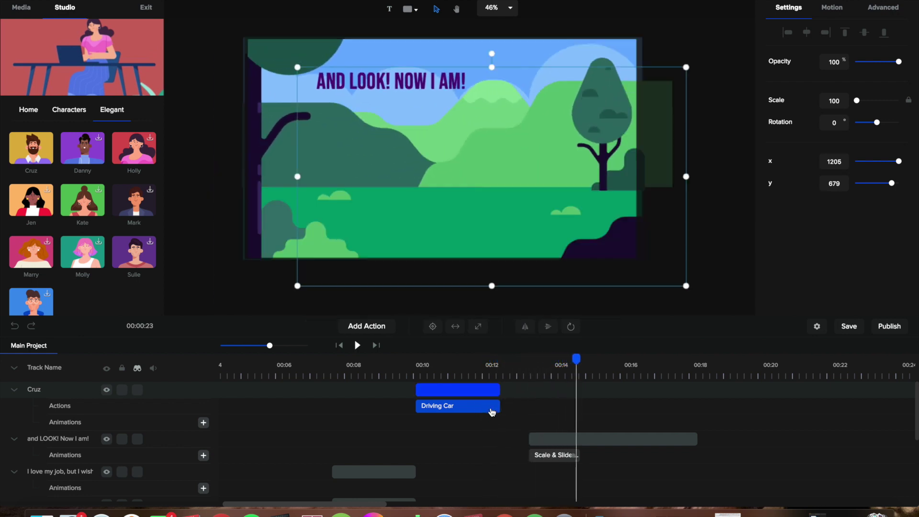
Step: Chain a Walking action, then a Waving action, after Cruz's Driving Car clip
{"action": "left_click", "coordinate": [513, 410]}
{"action": "left_click", "coordinate": [486, 407]}
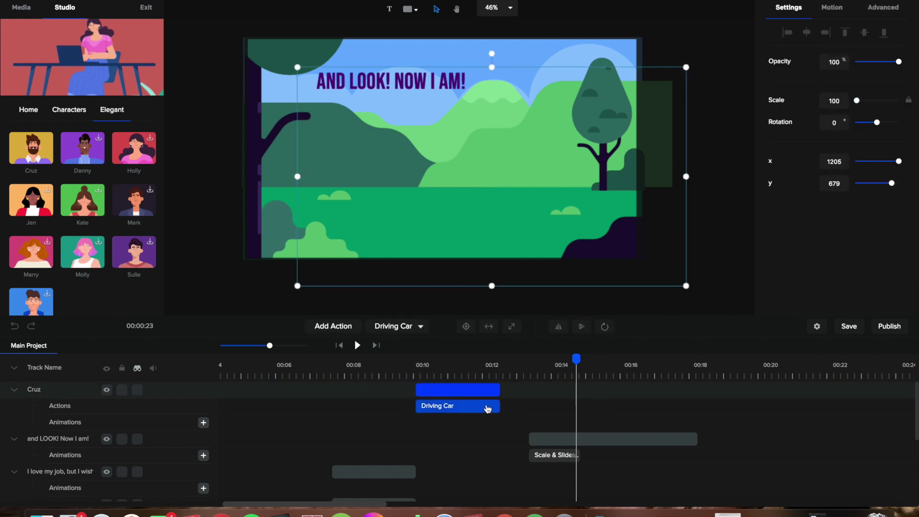
{"action": "left_click", "coordinate": [347, 332]}
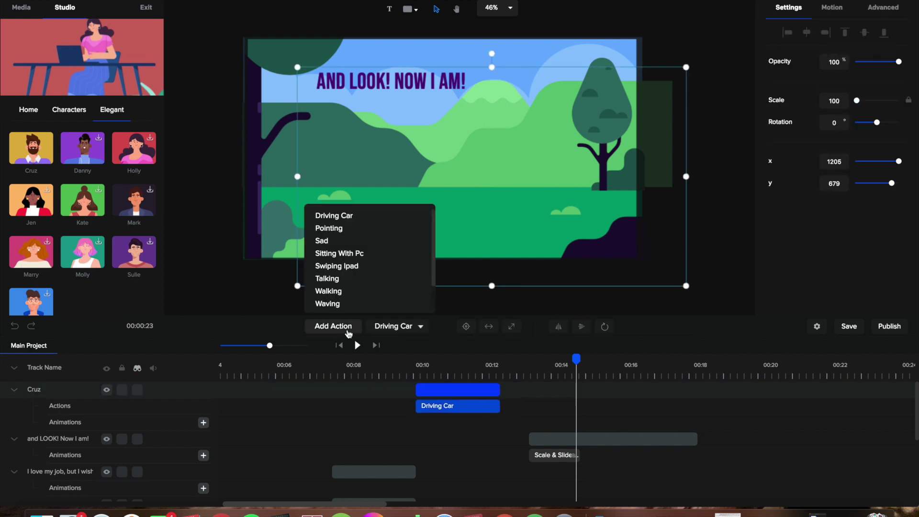
{"action": "left_click", "coordinate": [357, 290]}
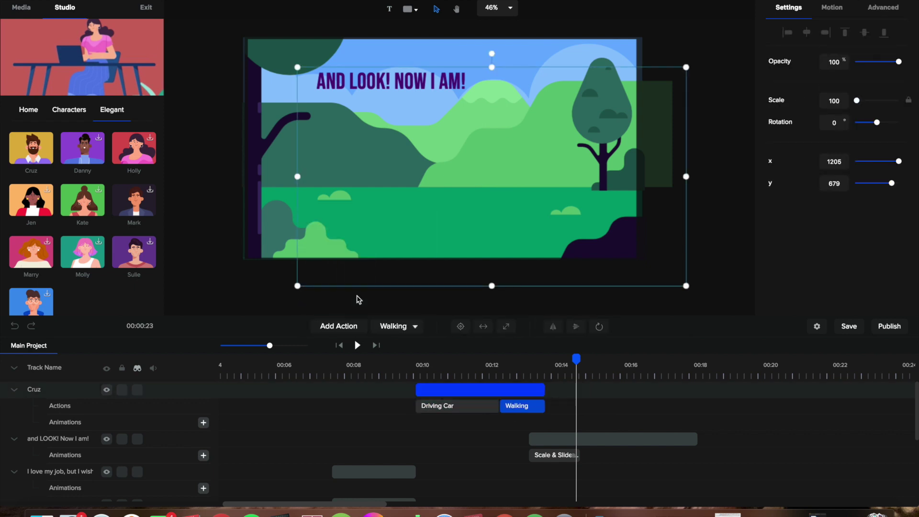
{"action": "left_click", "coordinate": [357, 327]}
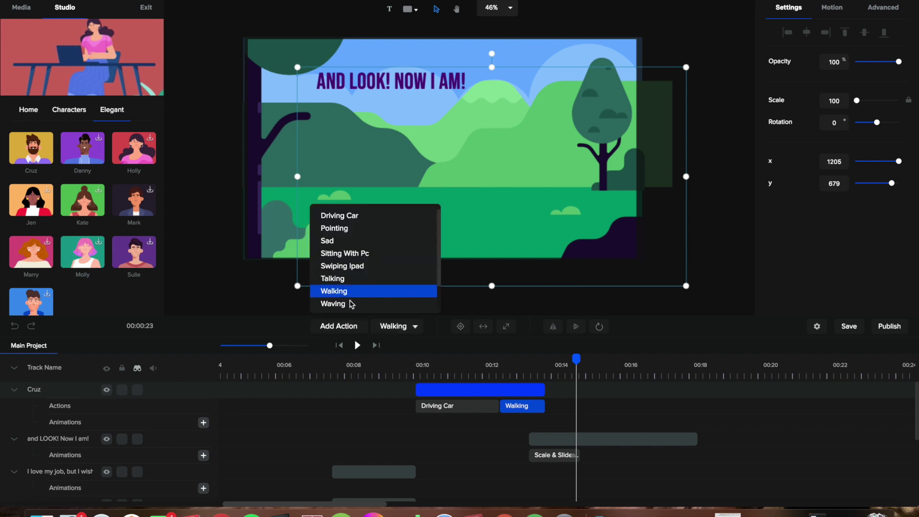
{"action": "left_click", "coordinate": [351, 304]}
{"action": "scroll", "coordinate": [551, 496], "scroll_direction": "down", "scroll_amount": 2}
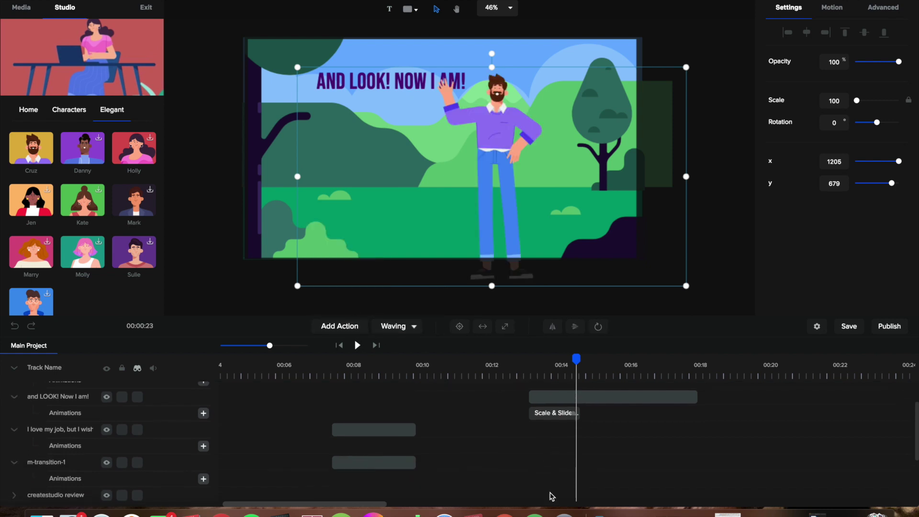
{"action": "scroll", "coordinate": [549, 437], "scroll_direction": "up", "scroll_amount": 2}
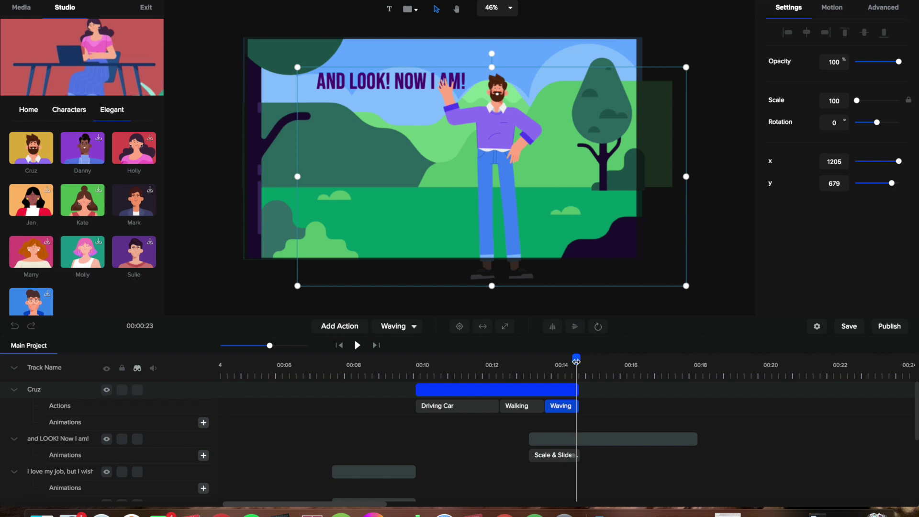
Step: Preview the new Walking and Waving actions from 00:09, then park the playhead near 00:13
{"action": "left_click_drag", "start_coordinate": [545, 362], "coordinate": [402, 371]}
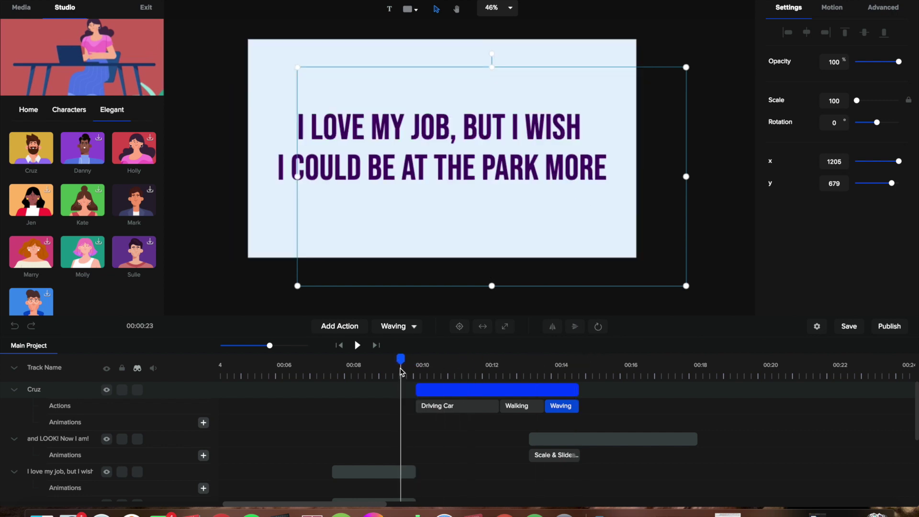
{"action": "left_click", "coordinate": [358, 345]}
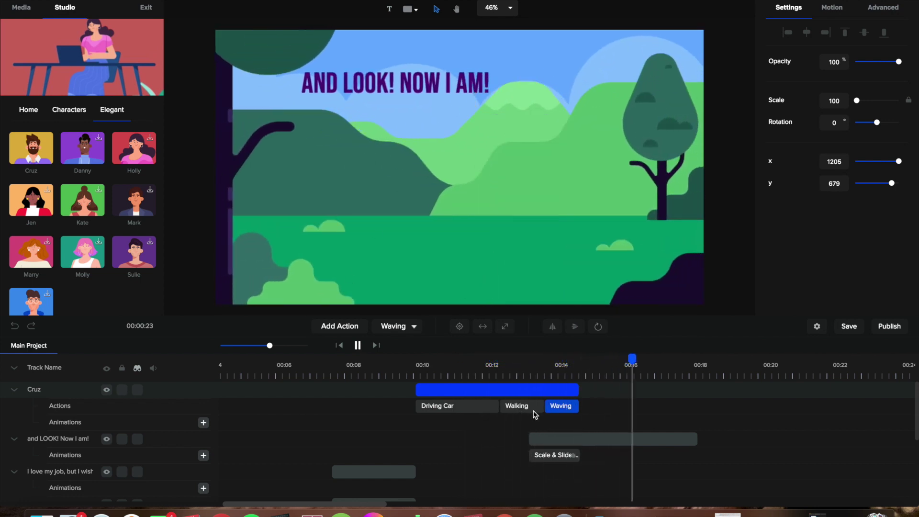
{"action": "left_click", "coordinate": [561, 406]}
{"action": "left_click", "coordinate": [569, 406]}
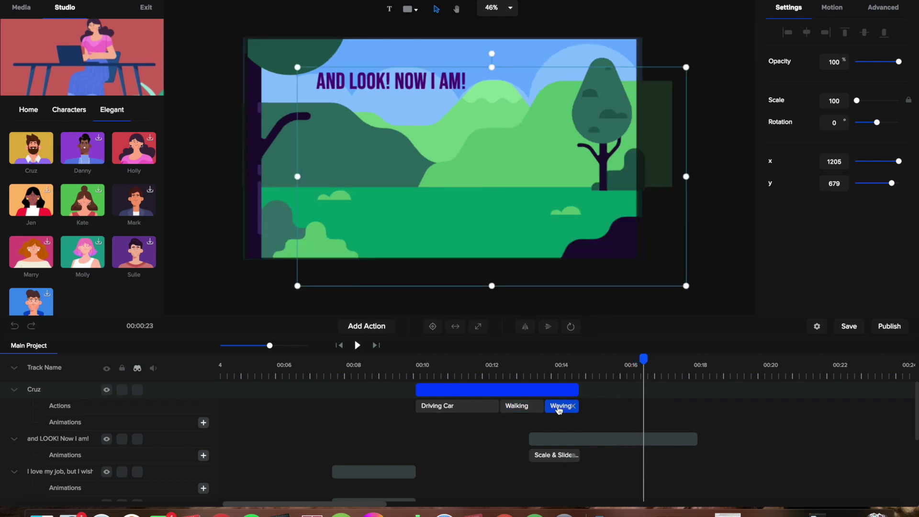
{"action": "left_click", "coordinate": [520, 407]}
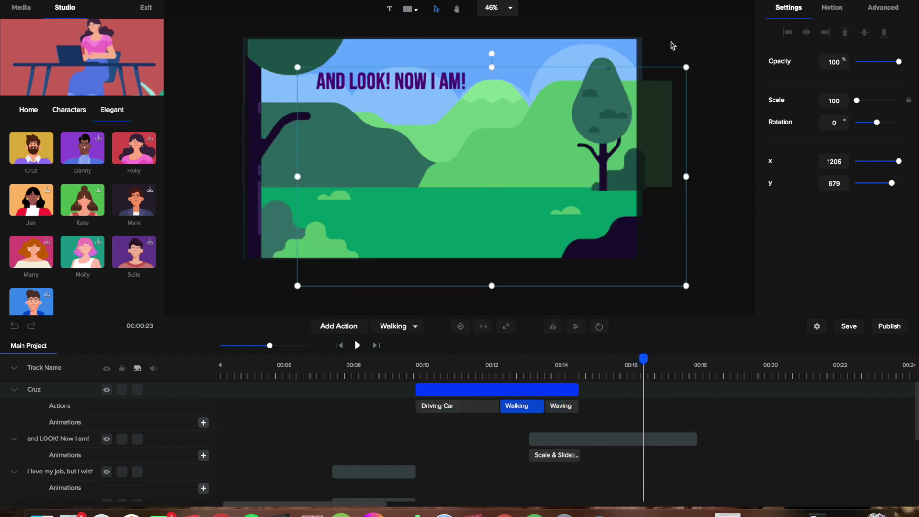
{"action": "left_click", "coordinate": [686, 67]}
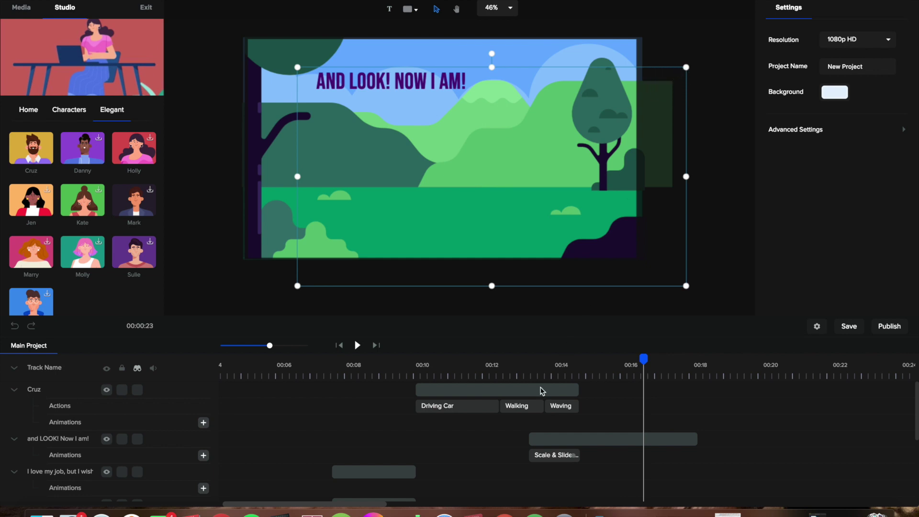
{"action": "left_click", "coordinate": [516, 408]}
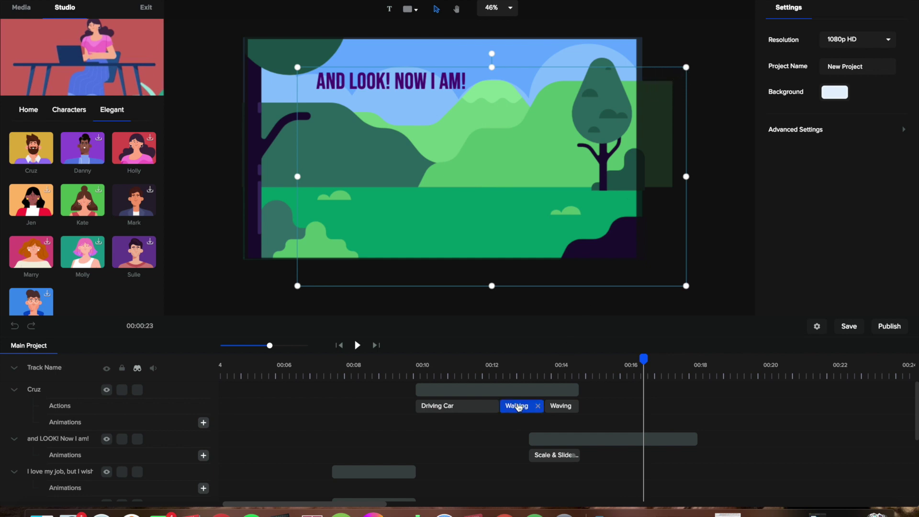
{"action": "left_click", "coordinate": [298, 66]}
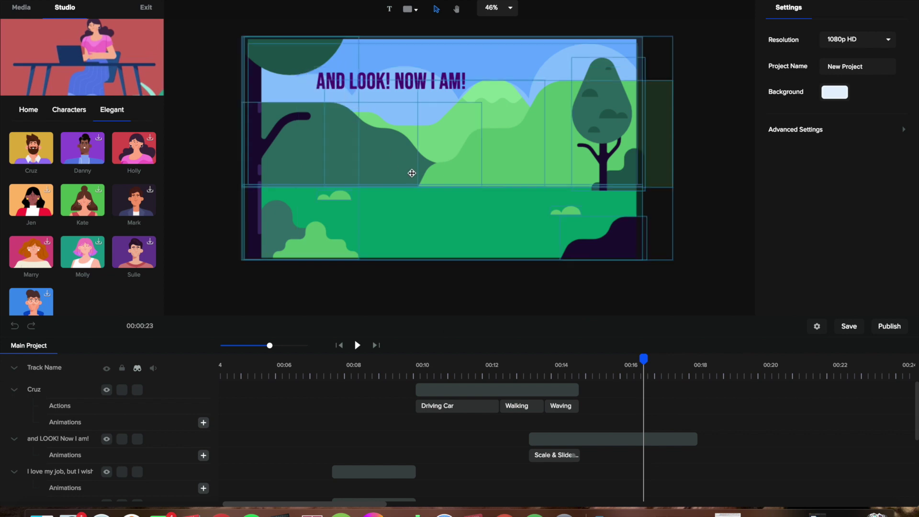
{"action": "left_click", "coordinate": [529, 391]}
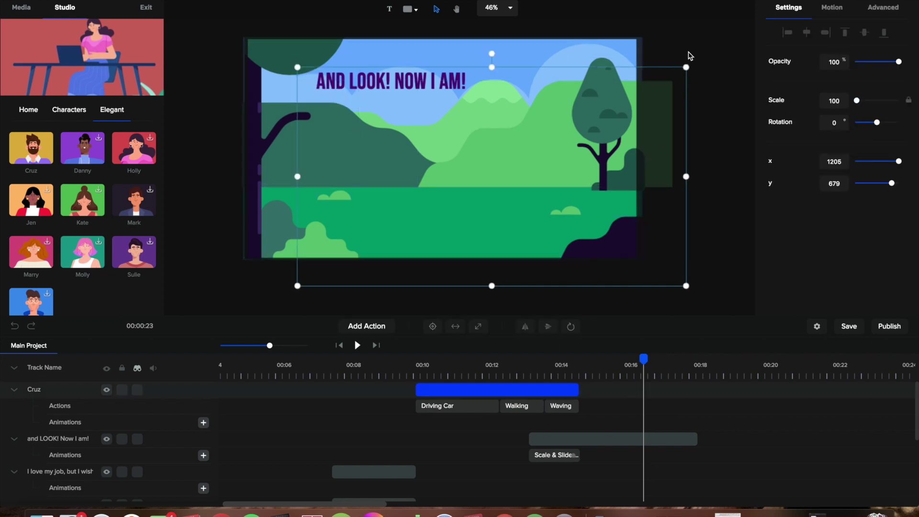
{"action": "left_click", "coordinate": [689, 67]}
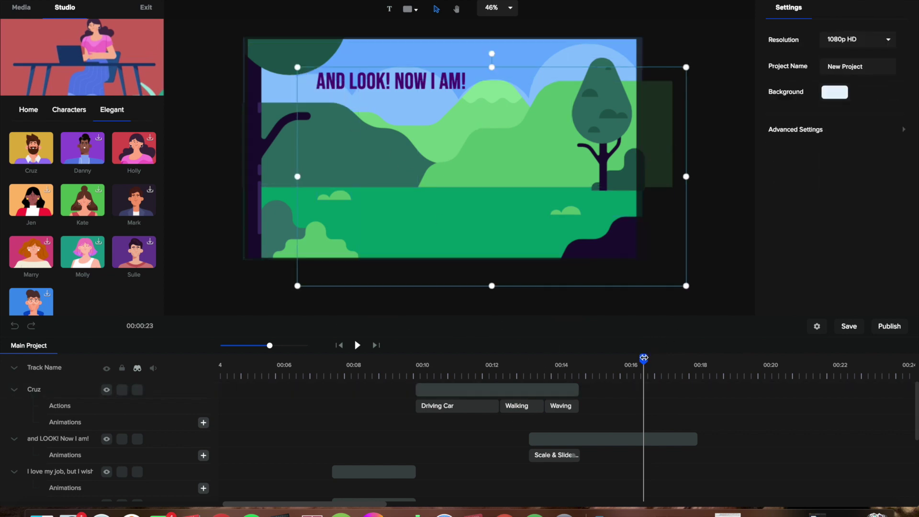
{"action": "left_click_drag", "start_coordinate": [644, 358], "coordinate": [551, 376]}
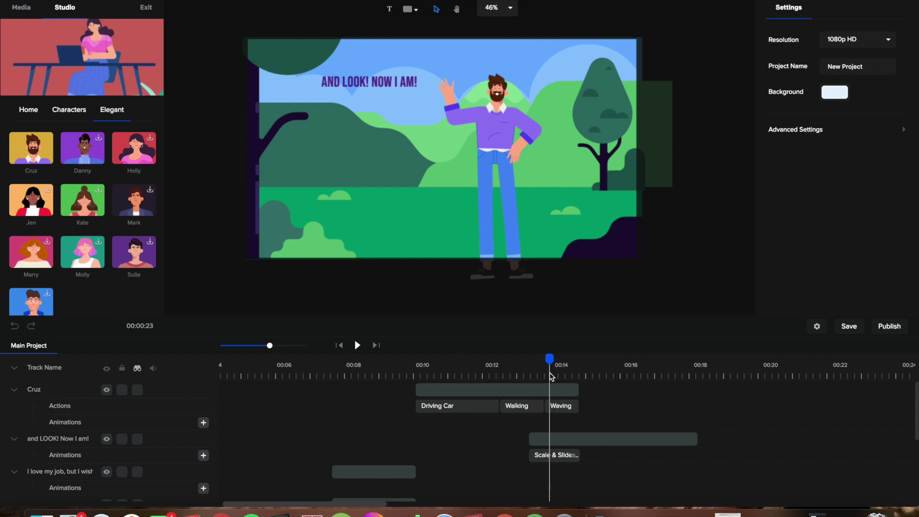
Step: Scale Cruz to 70 and place him at x 1124, y 665 on the grass, then preview
{"action": "left_click", "coordinate": [477, 136]}
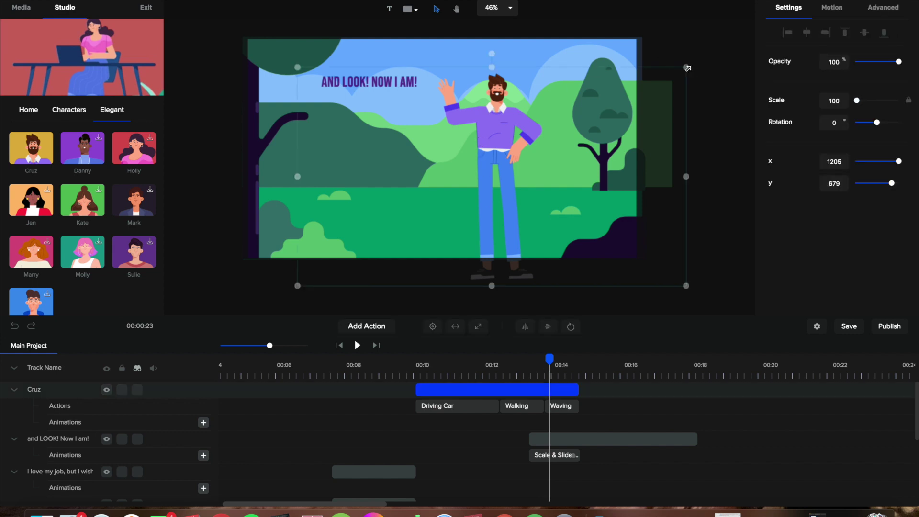
{"action": "left_click_drag", "start_coordinate": [688, 68], "coordinate": [570, 132]}
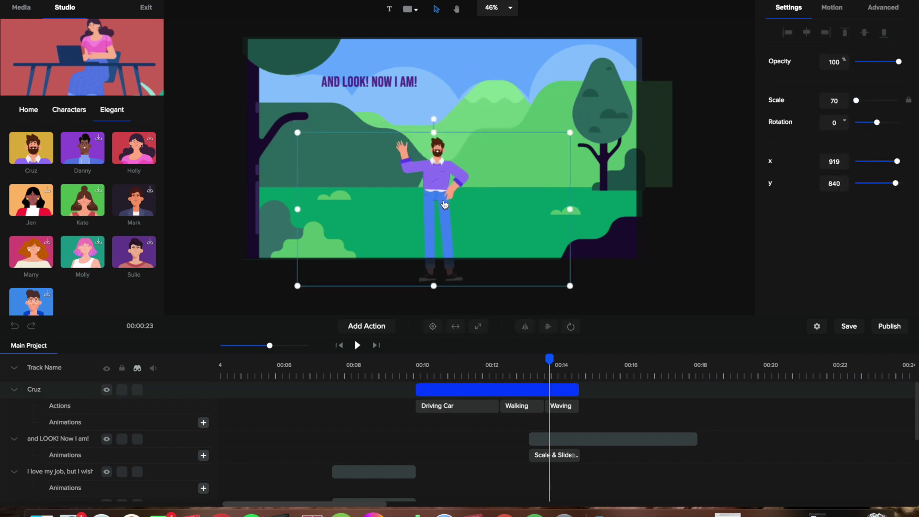
{"action": "left_click_drag", "start_coordinate": [445, 205], "coordinate": [487, 170]}
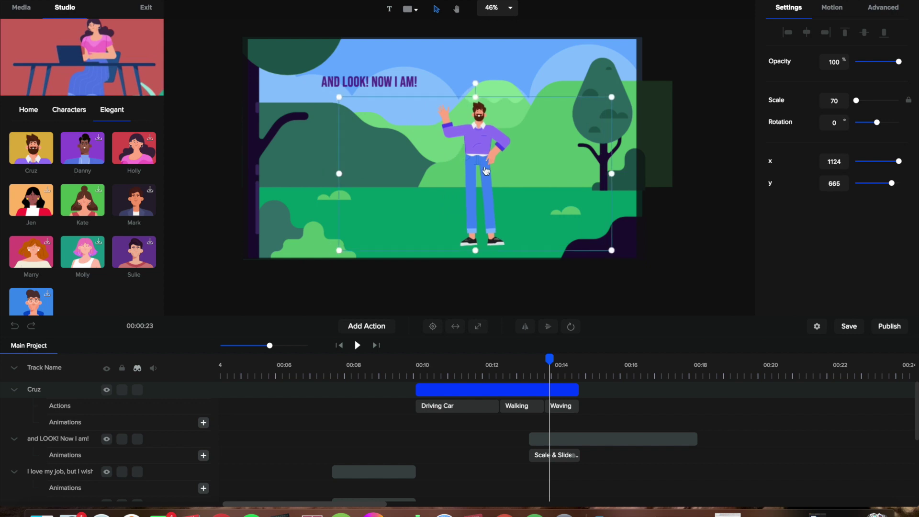
{"action": "left_click", "coordinate": [480, 84]}
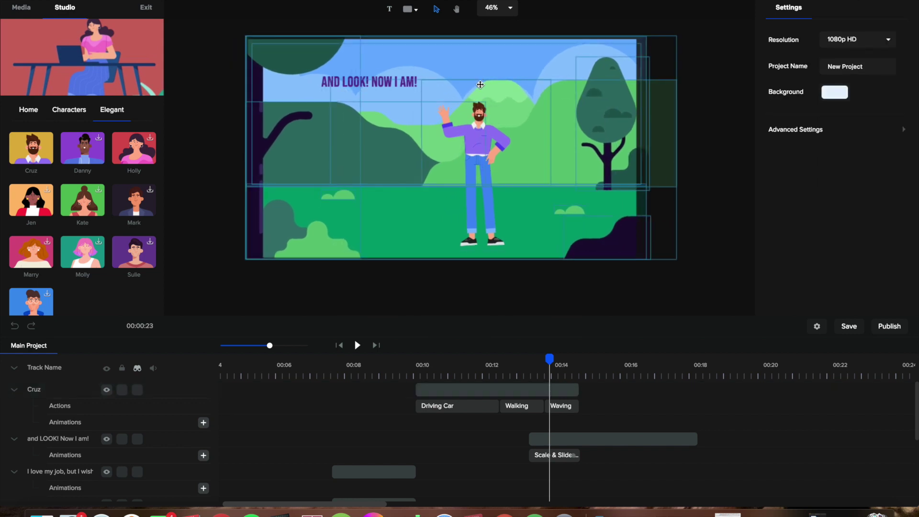
{"action": "left_click", "coordinate": [357, 346]}
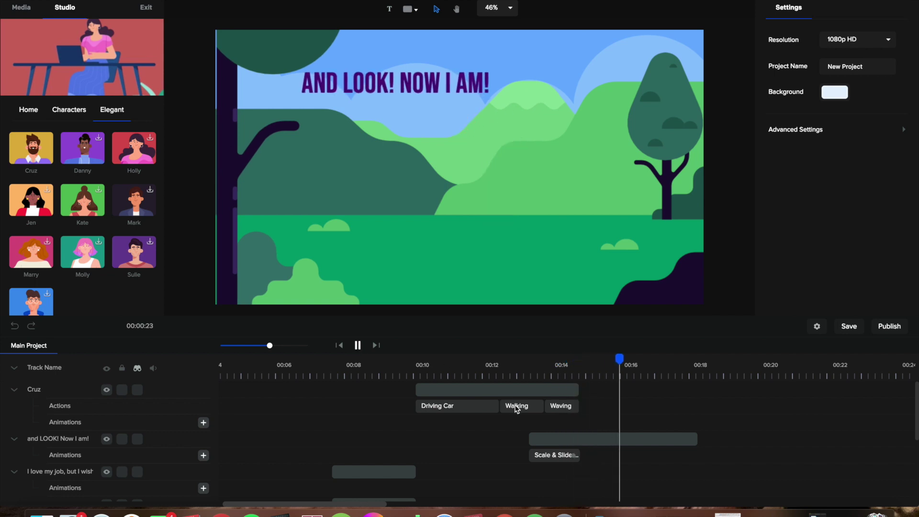
{"action": "key", "text": "space"}
{"action": "left_click_drag", "start_coordinate": [579, 372], "coordinate": [412, 389]}
{"action": "left_click", "coordinate": [435, 389]}
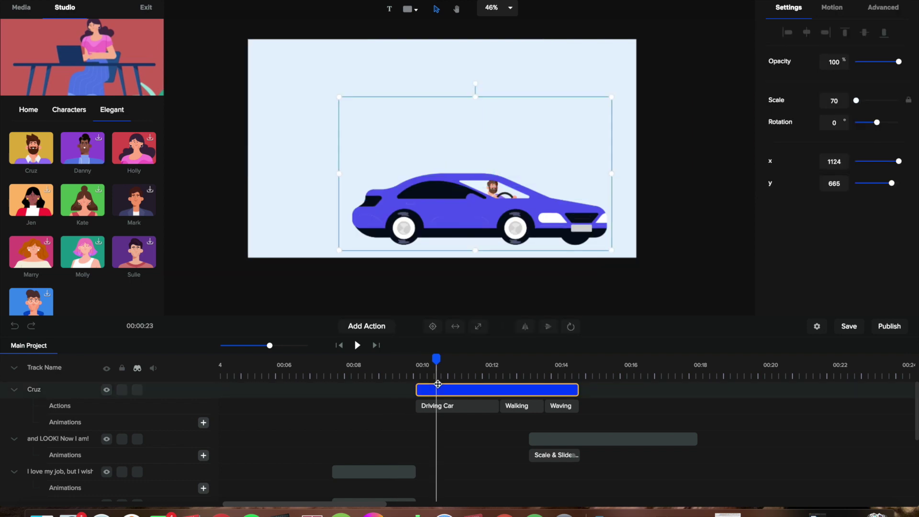
{"action": "left_click", "coordinate": [357, 345]}
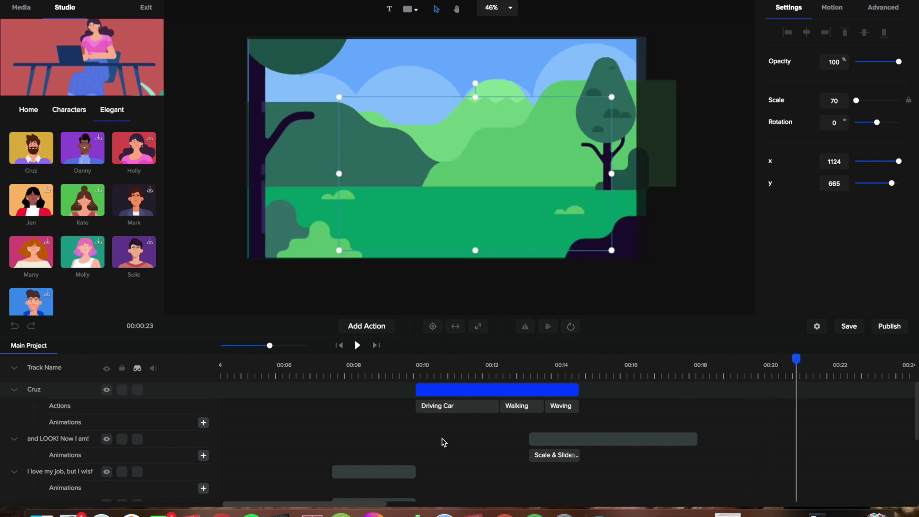
{"action": "left_click", "coordinate": [537, 171]}
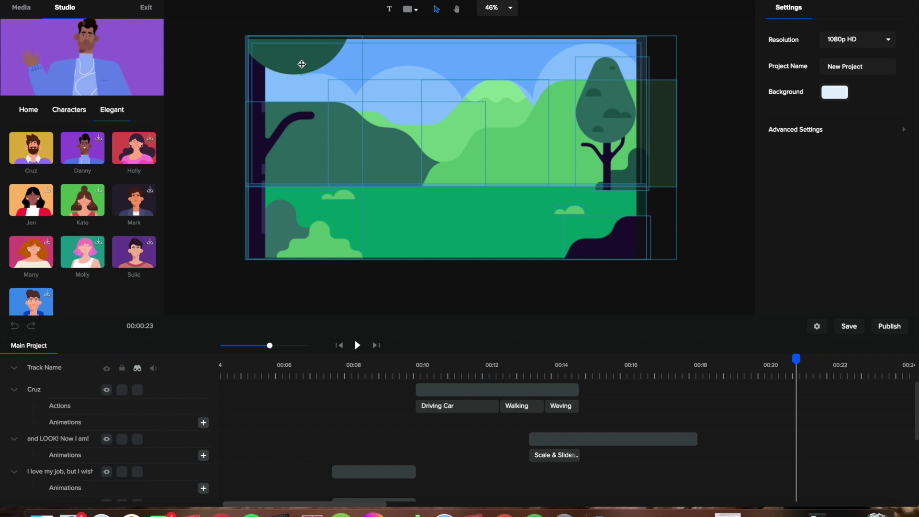
{"action": "double_click", "coordinate": [605, 134]}
Step: Zoom in on the NATURE PARK tree, zoom back out, and deselect the tree
{"action": "scroll", "coordinate": [606, 137], "scroll_direction": "up", "scroll_amount": 5}
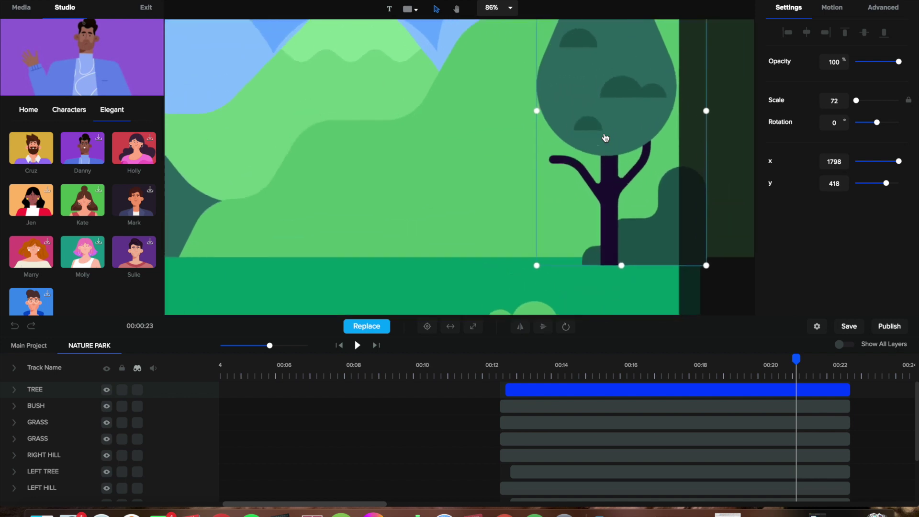
{"action": "scroll", "coordinate": [622, 132], "scroll_direction": "up", "scroll_amount": 5}
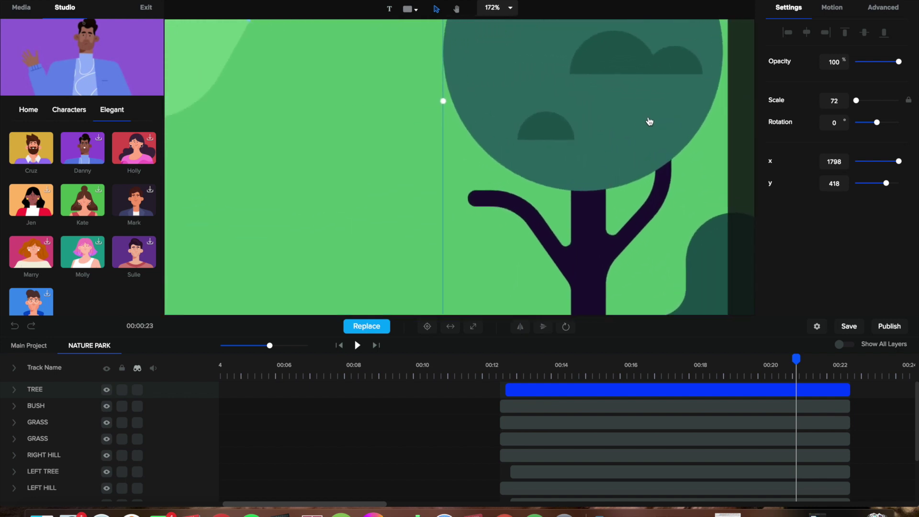
{"action": "scroll", "coordinate": [650, 122], "scroll_direction": "up", "scroll_amount": 6}
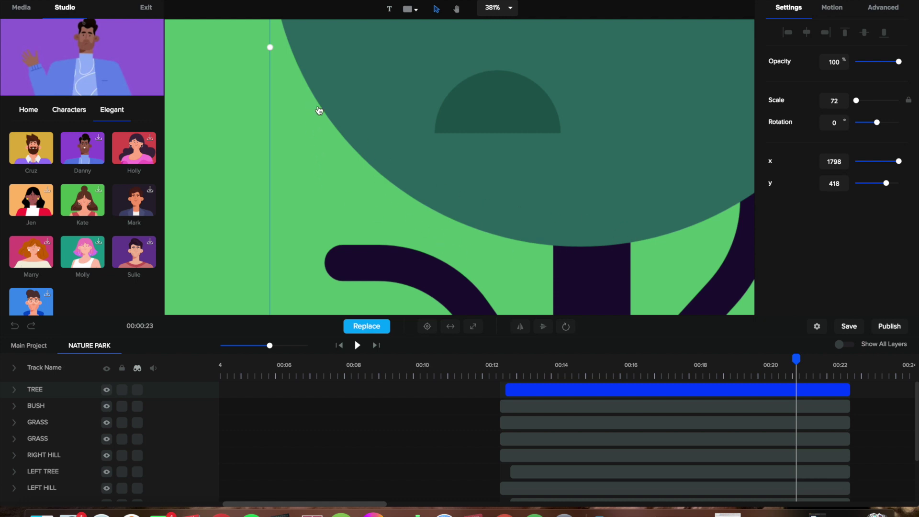
{"action": "scroll", "coordinate": [370, 242], "scroll_direction": "down", "scroll_amount": 2}
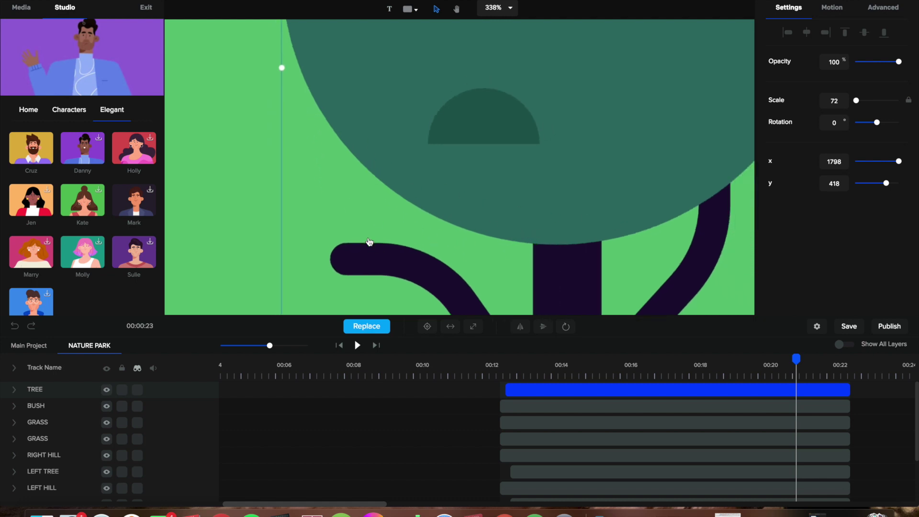
{"action": "scroll", "coordinate": [465, 148], "scroll_direction": "down", "scroll_amount": 2}
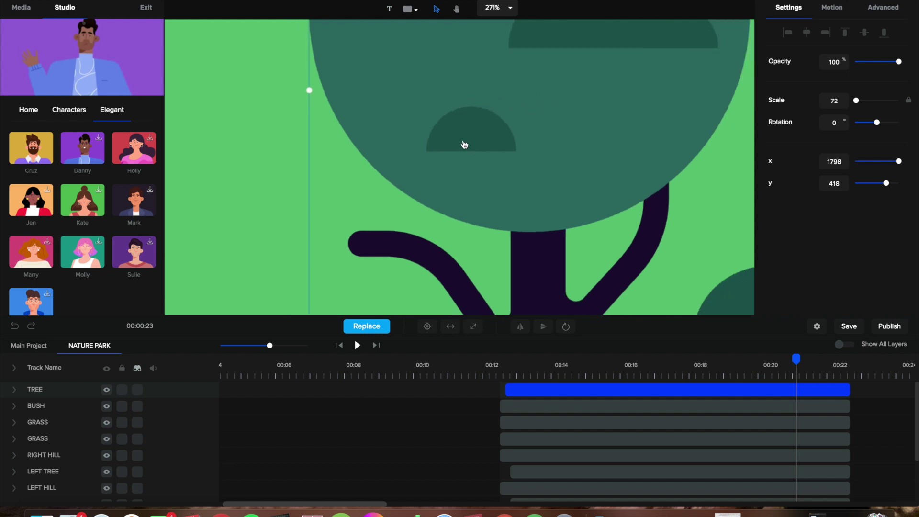
{"action": "scroll", "coordinate": [374, 169], "scroll_direction": "down", "scroll_amount": 3}
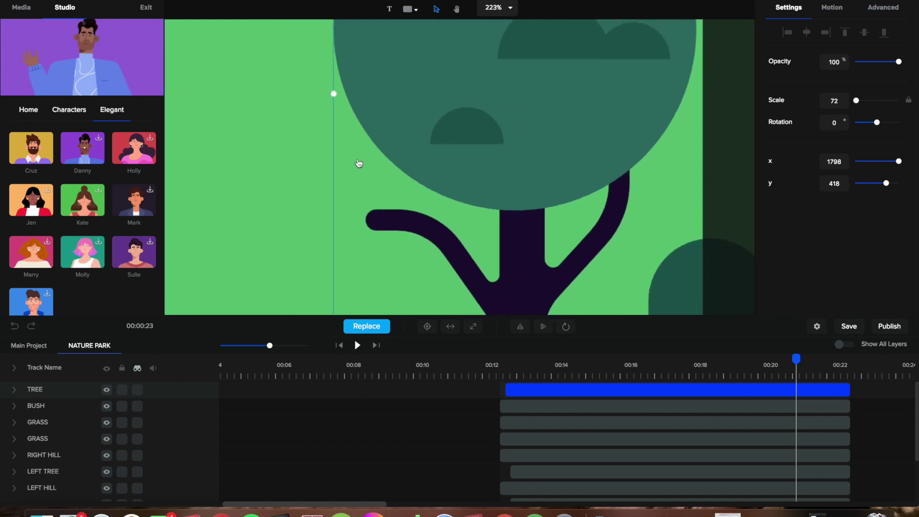
{"action": "scroll", "coordinate": [174, 283], "scroll_direction": "down", "scroll_amount": 2}
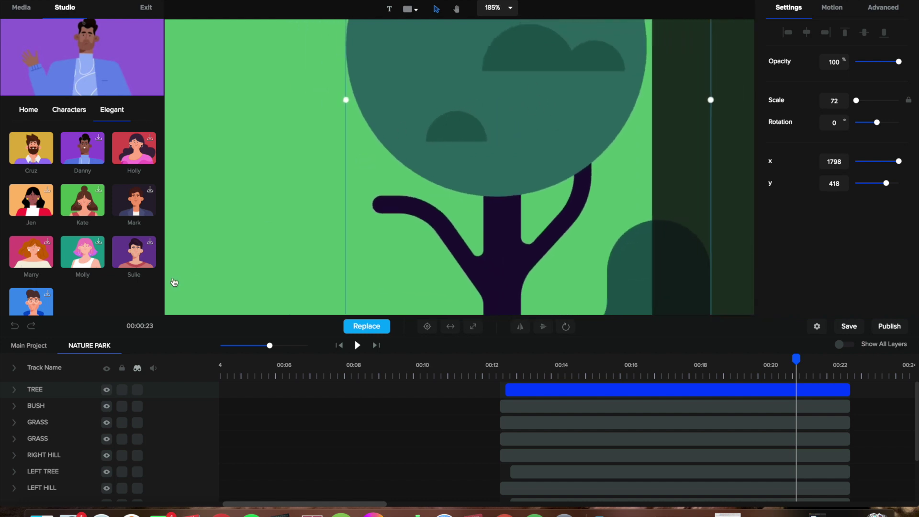
{"action": "scroll", "coordinate": [246, 229], "scroll_direction": "down", "scroll_amount": 15}
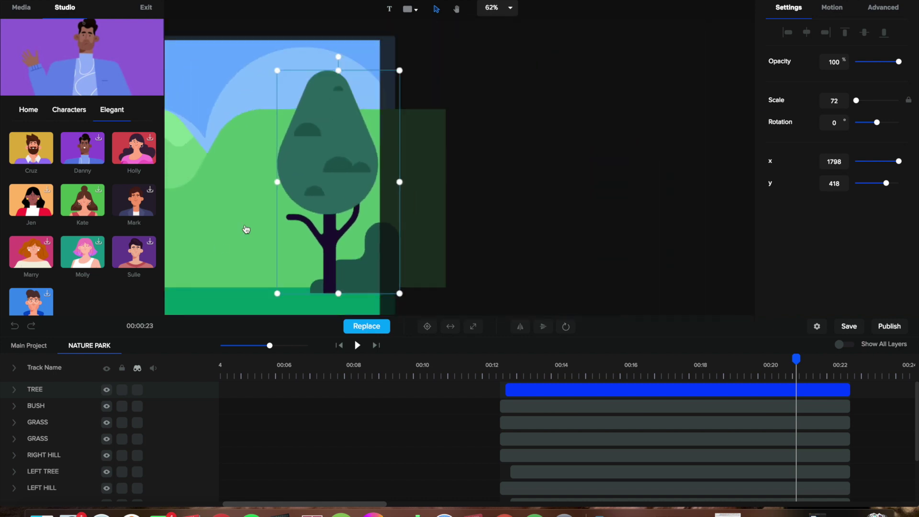
{"action": "left_click_drag", "start_coordinate": [448, 238], "coordinate": [617, 224]}
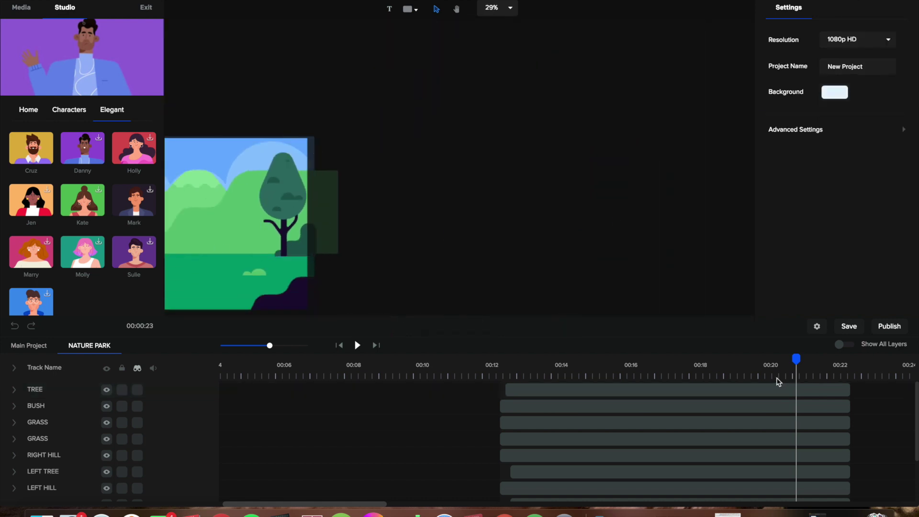
Step: Delete the RIGHT HILL shape and pan the canvas to center the park scene
{"action": "left_click_drag", "start_coordinate": [267, 249], "coordinate": [309, 254]}
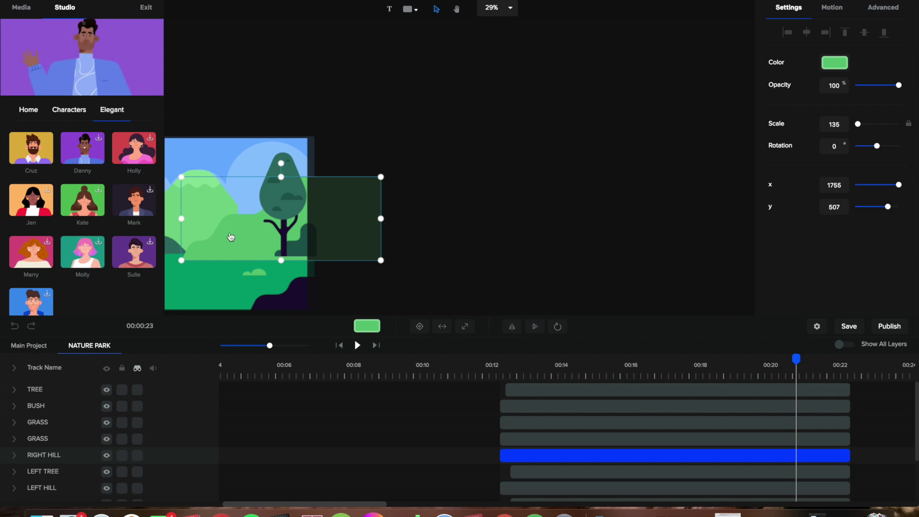
{"action": "left_click_drag", "start_coordinate": [231, 237], "coordinate": [221, 245]}
{"action": "key", "text": "Delete"}
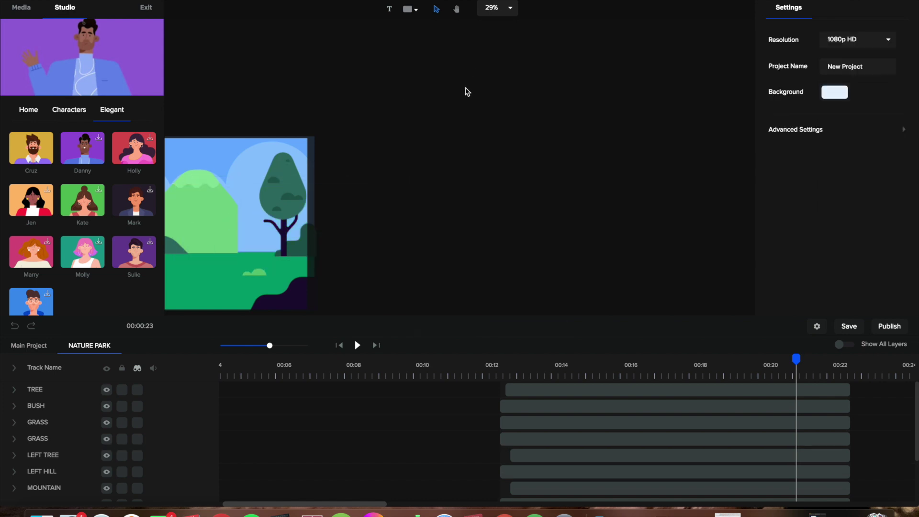
{"action": "left_click_drag", "start_coordinate": [423, 93], "coordinate": [706, 38]}
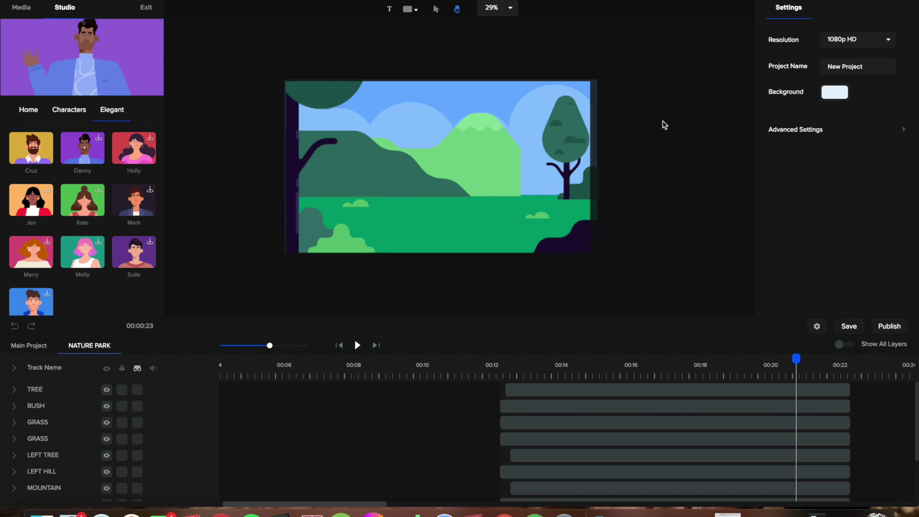
{"action": "left_click", "coordinate": [890, 134]}
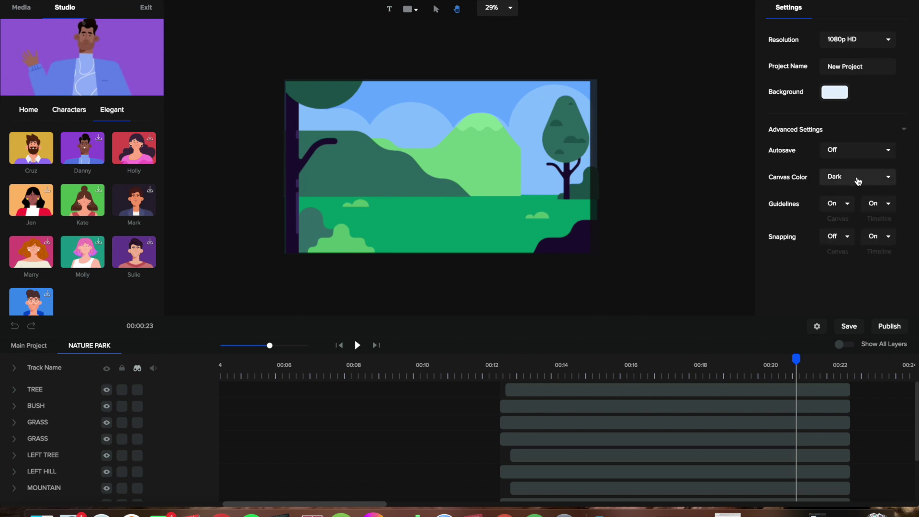
Step: Set Canvas Color to Light in Advanced Settings, leaving the Autosave interval unchanged
{"action": "left_click", "coordinate": [877, 132]}
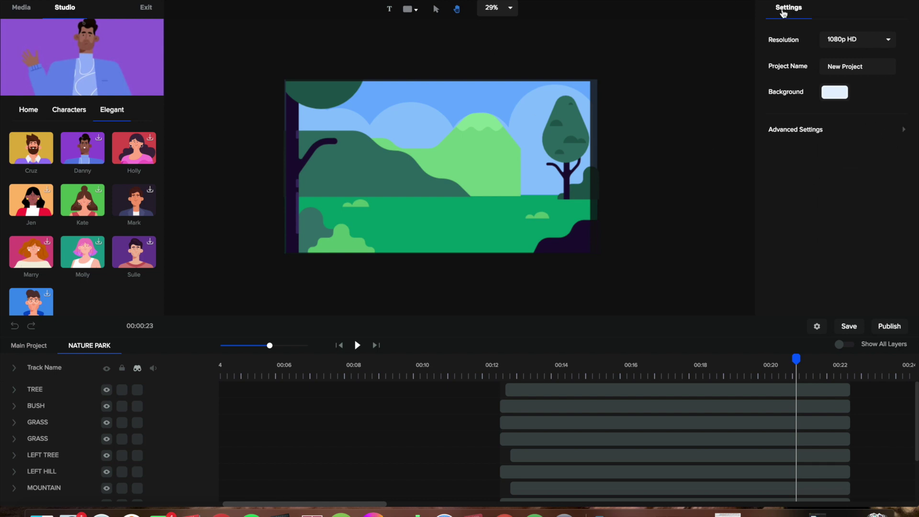
{"action": "left_click", "coordinate": [815, 138]}
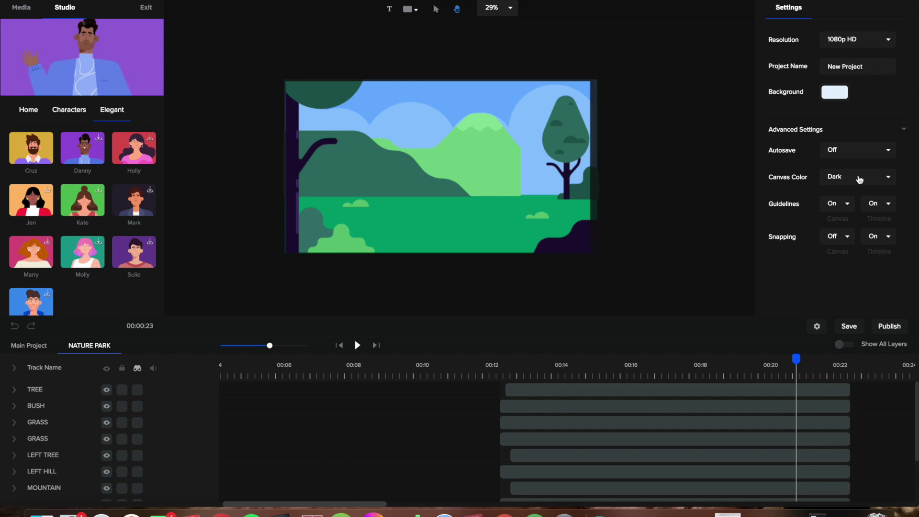
{"action": "left_click", "coordinate": [842, 187]}
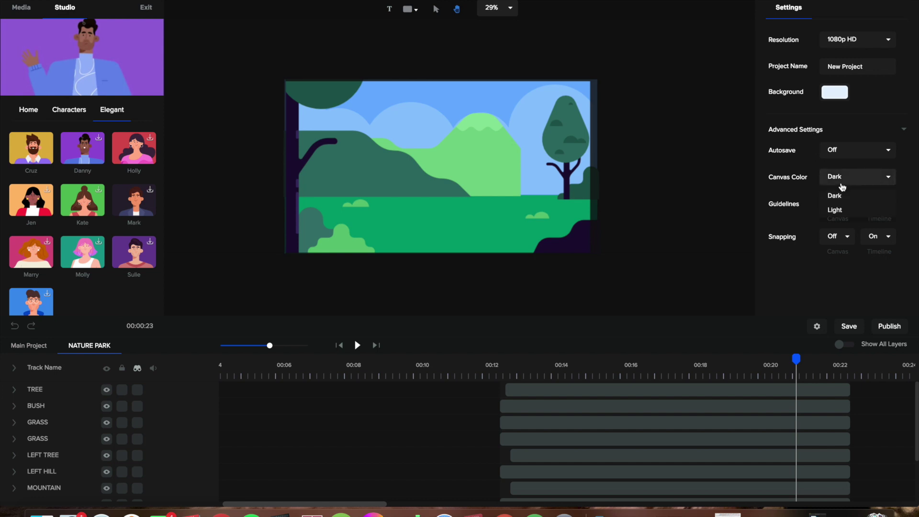
{"action": "left_click", "coordinate": [840, 209]}
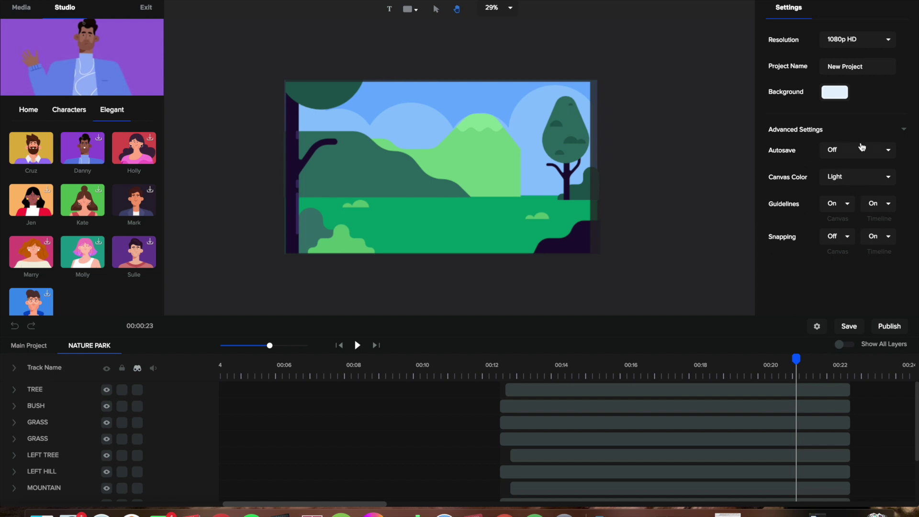
{"action": "left_click", "coordinate": [861, 151]}
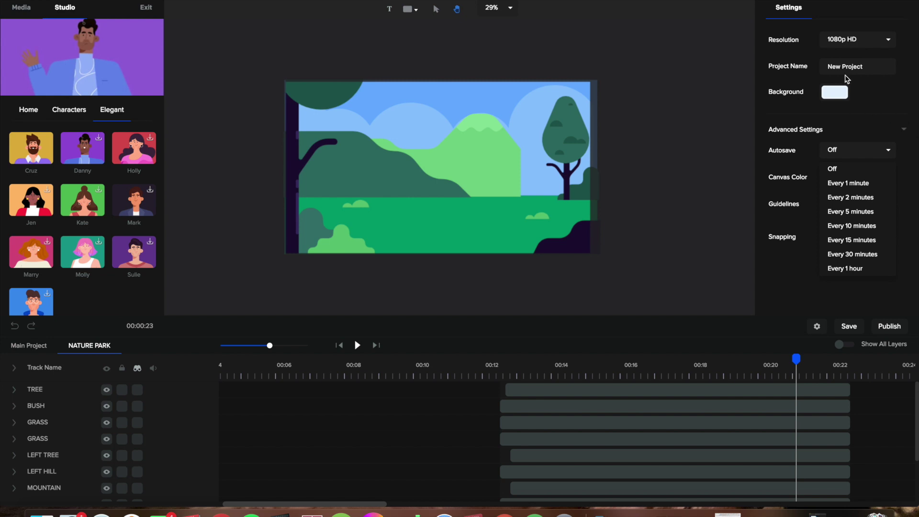
{"action": "left_click", "coordinate": [905, 129]}
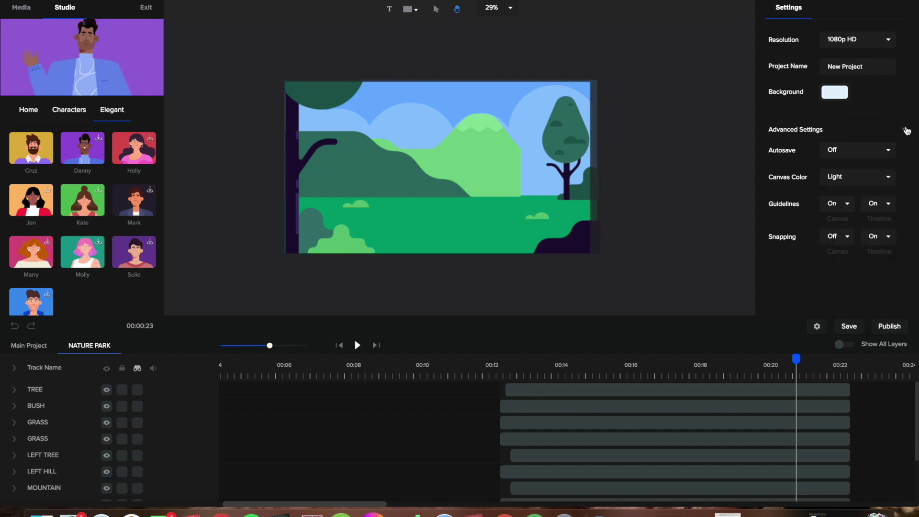
{"action": "left_click", "coordinate": [905, 129]}
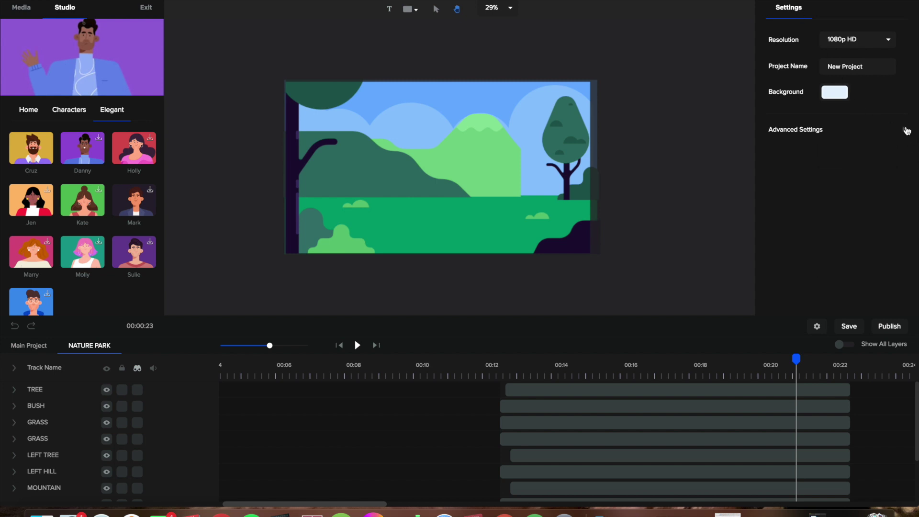